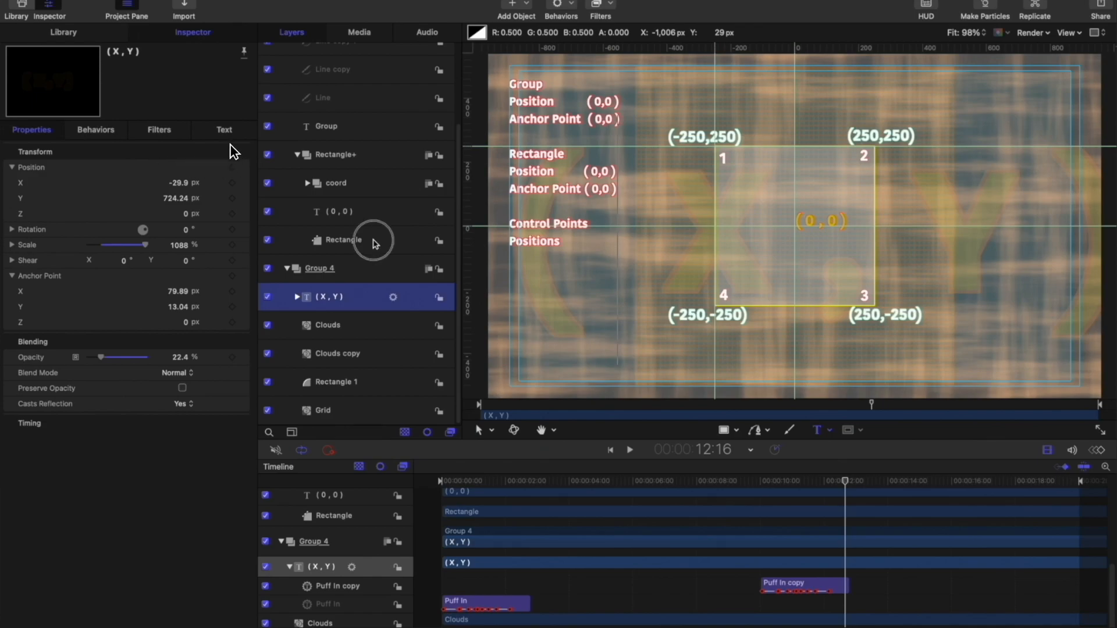
Step: Recentre the Rectangle layer by setting its position X and anchor point X to 0 px
click(287, 269)
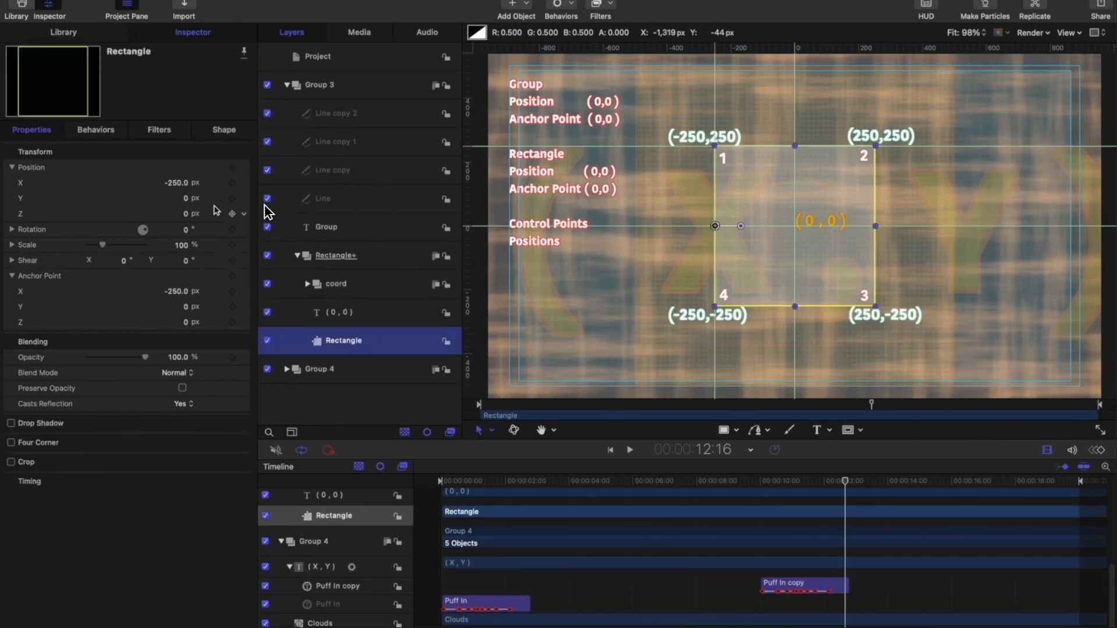
drag(175, 183, 259, 183)
click(177, 182)
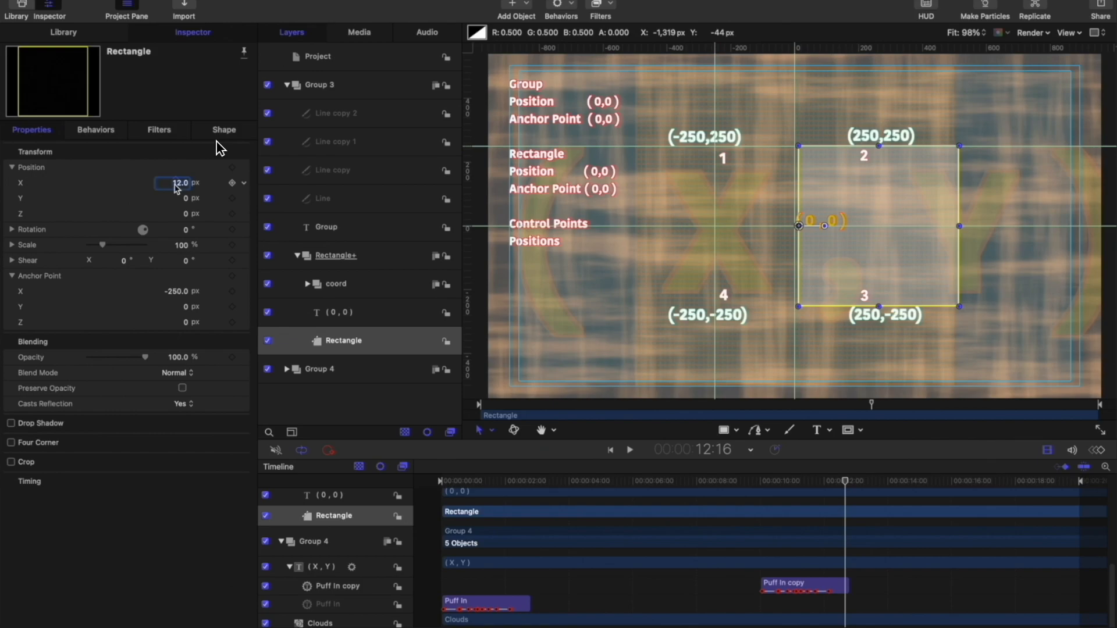
key(Return)
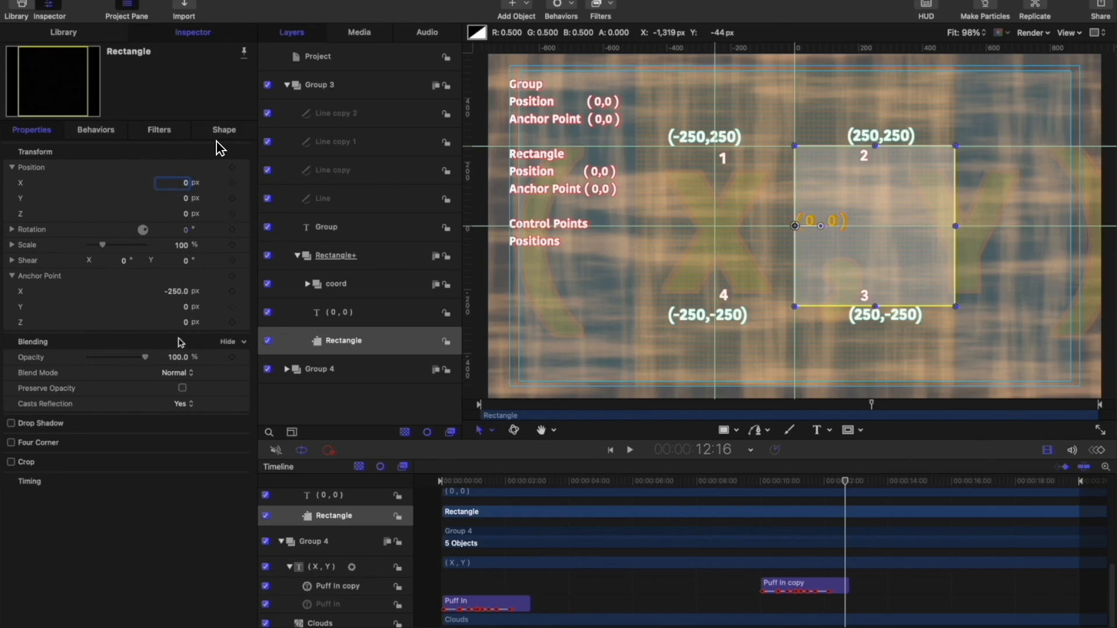
click(177, 291)
text(0)
key(Return)
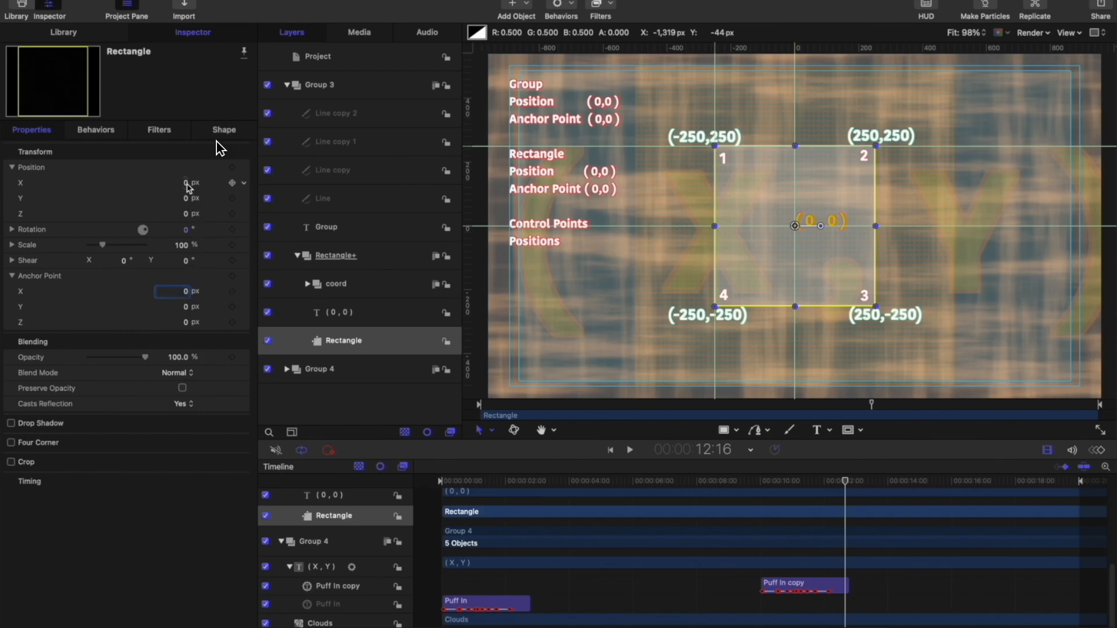
Step: Shift the rectangle about 82 px along X and return its position X to 0 px
mouse_move(186, 183)
mouse_down()
mouse_move(172, 183)
mouse_move(238, 183)
mouse_move(199, 182)
mouse_up()
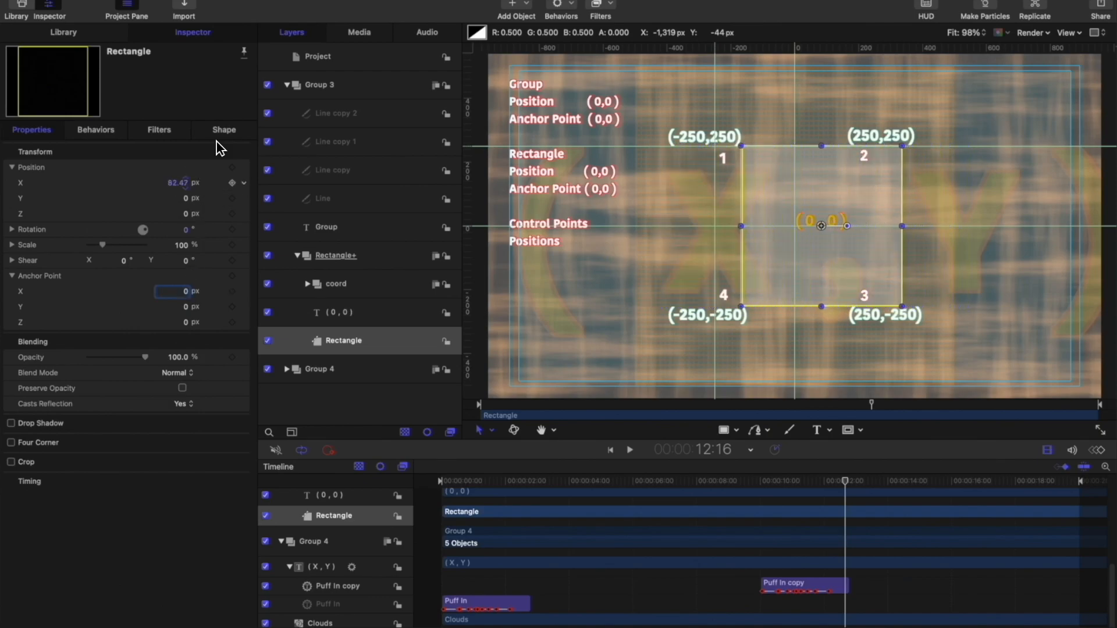
click(183, 182)
text(0)
key(Return)
drag(216, 140, 158, 294)
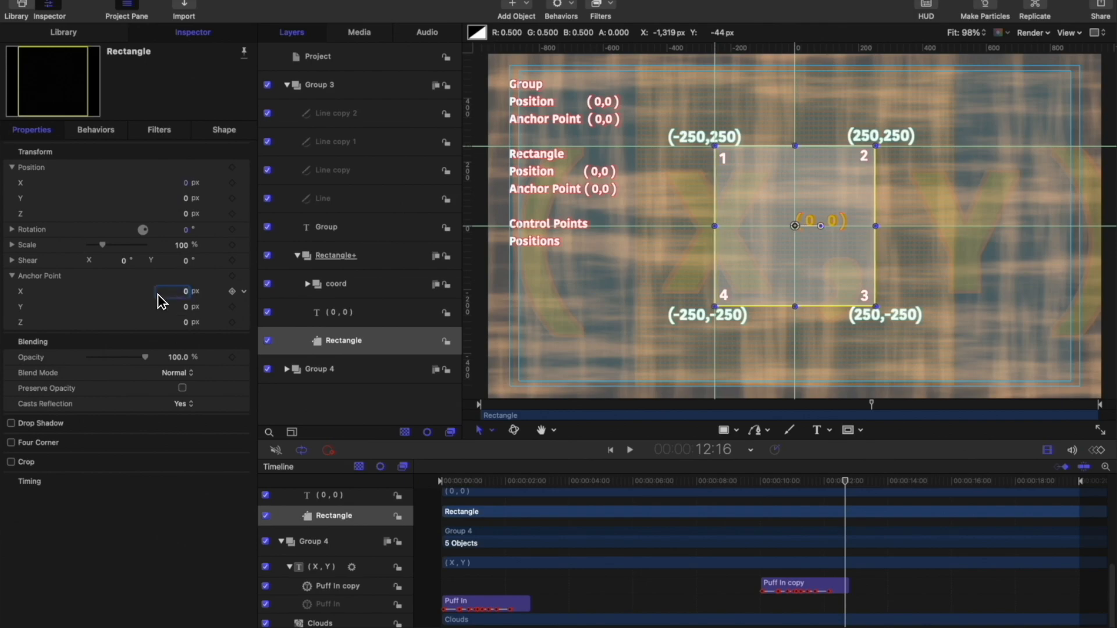
Step: Switch to the Edit Points tool for the selected rectangle
click(492, 431)
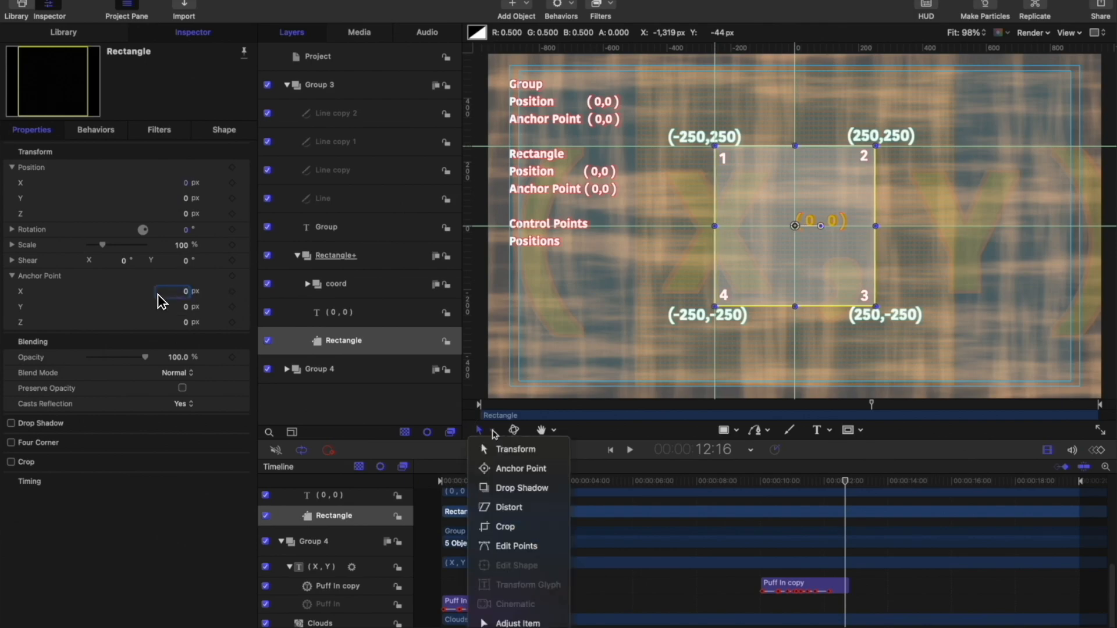
click(512, 547)
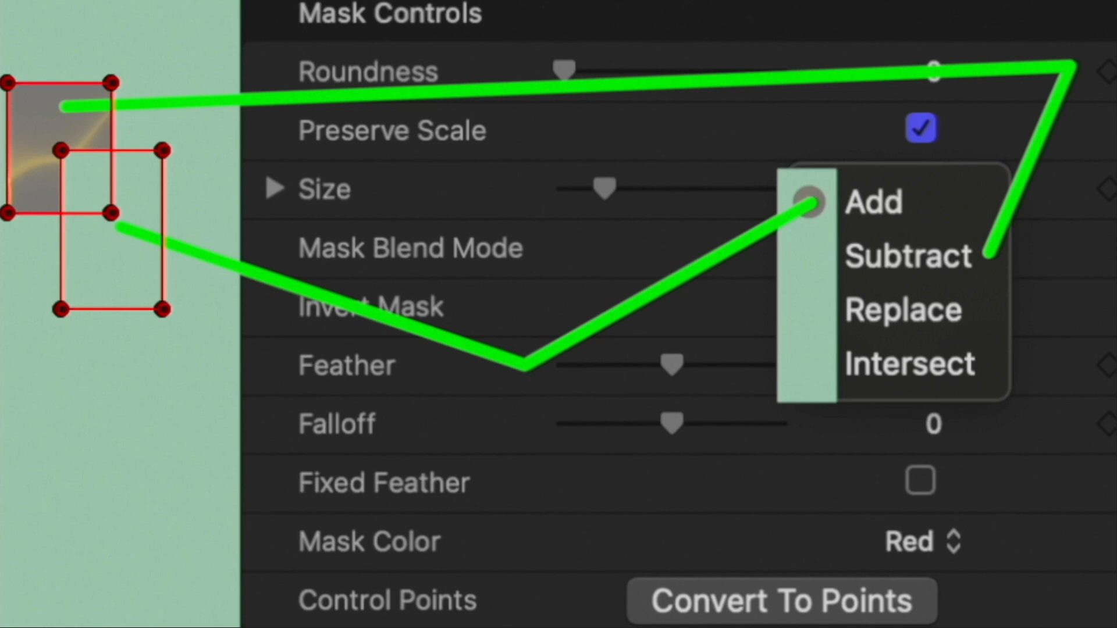
click(808, 256)
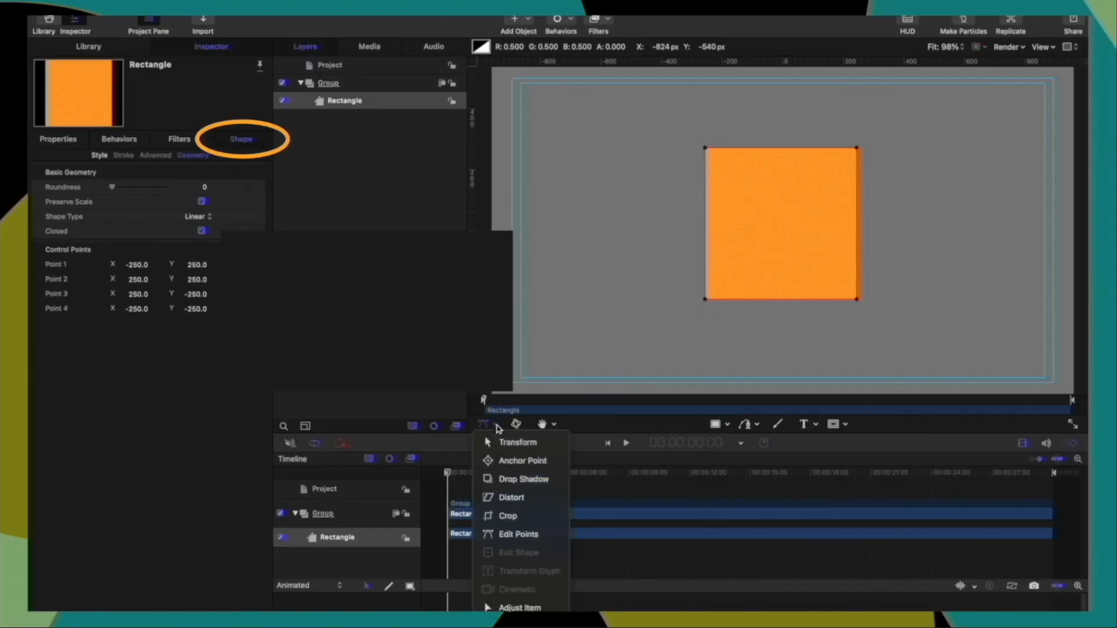
Step: Activate the Anchor Point tool and reset the orange rectangle's position to its default values
click(506, 462)
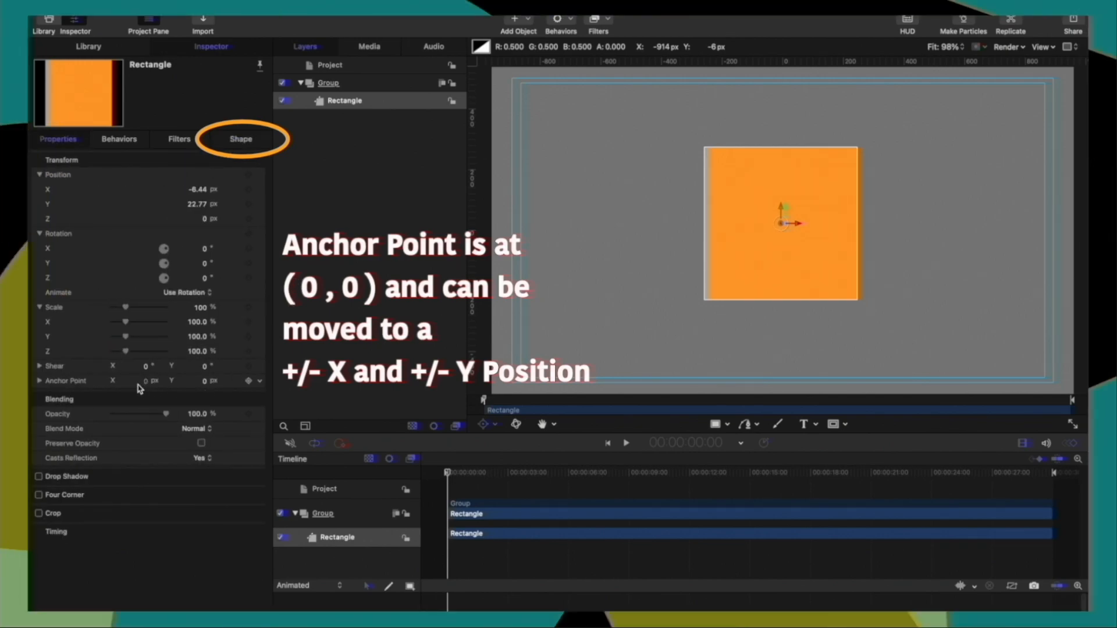
click(260, 175)
click(282, 180)
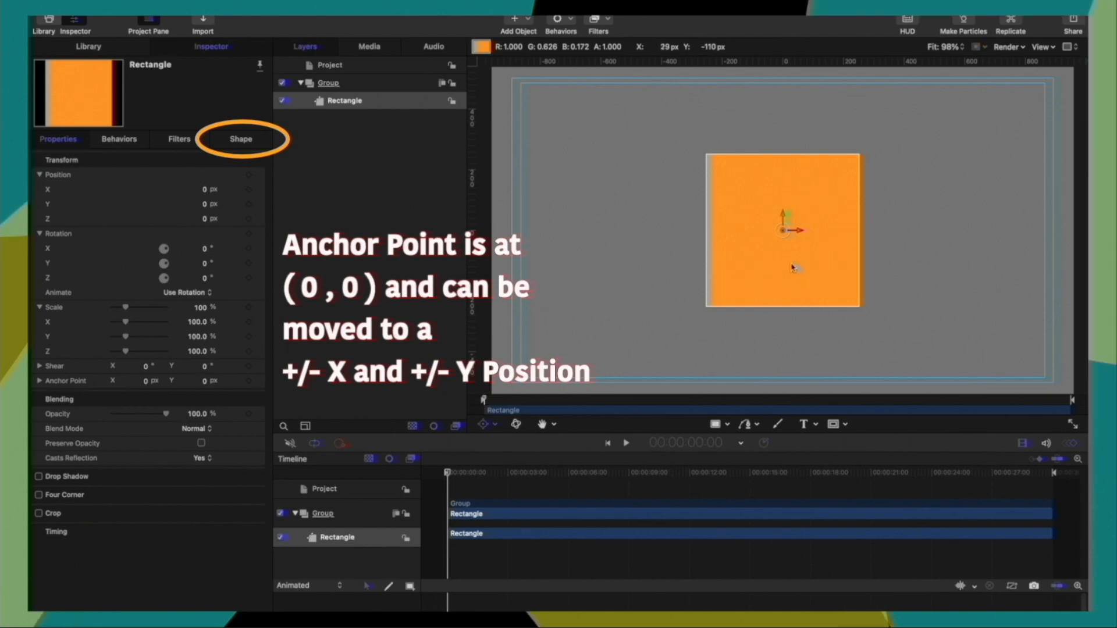
Step: Move the rectangle's anchor point to its upper edge, setting both anchor point Y and position Y to 250 px
drag(784, 218, 783, 139)
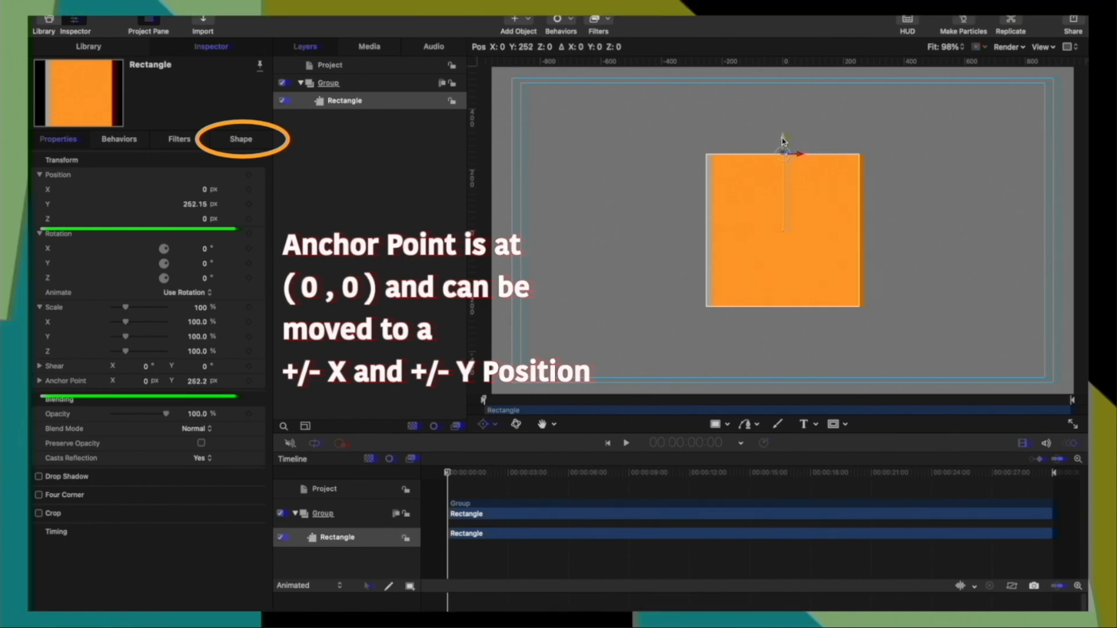
double_click(196, 382)
text(250)
key(Return)
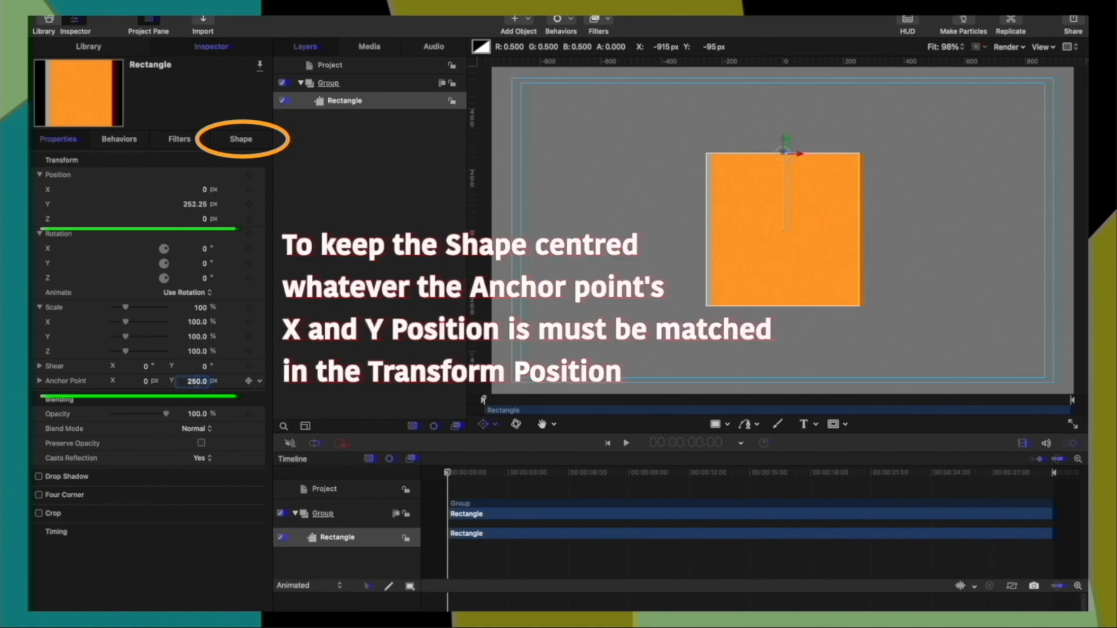
double_click(195, 204)
text(2)
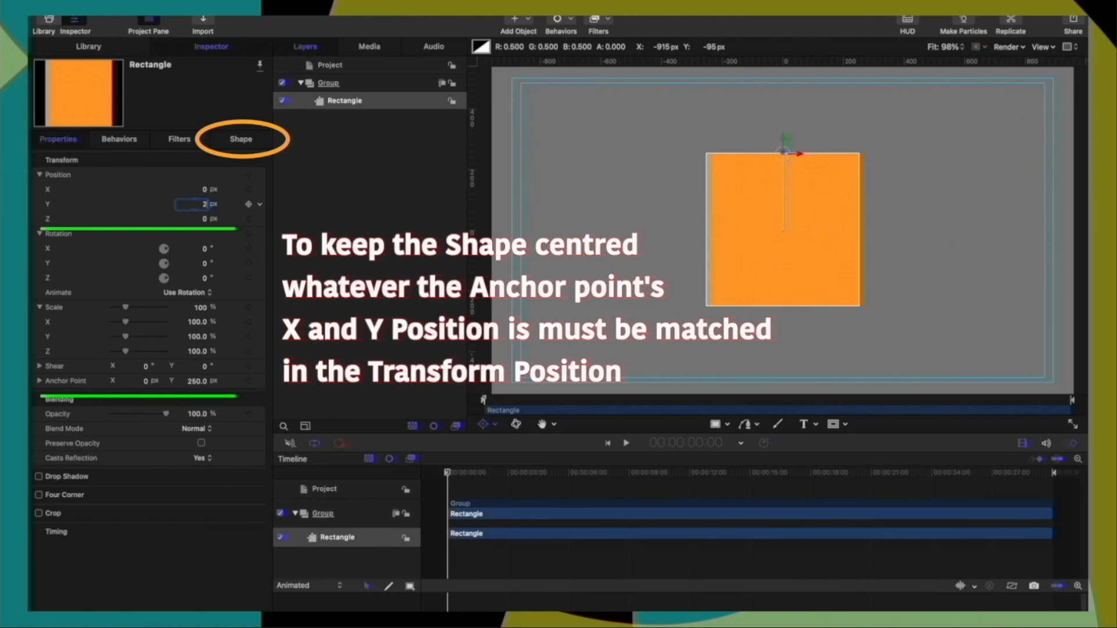
text(50)
key(Return)
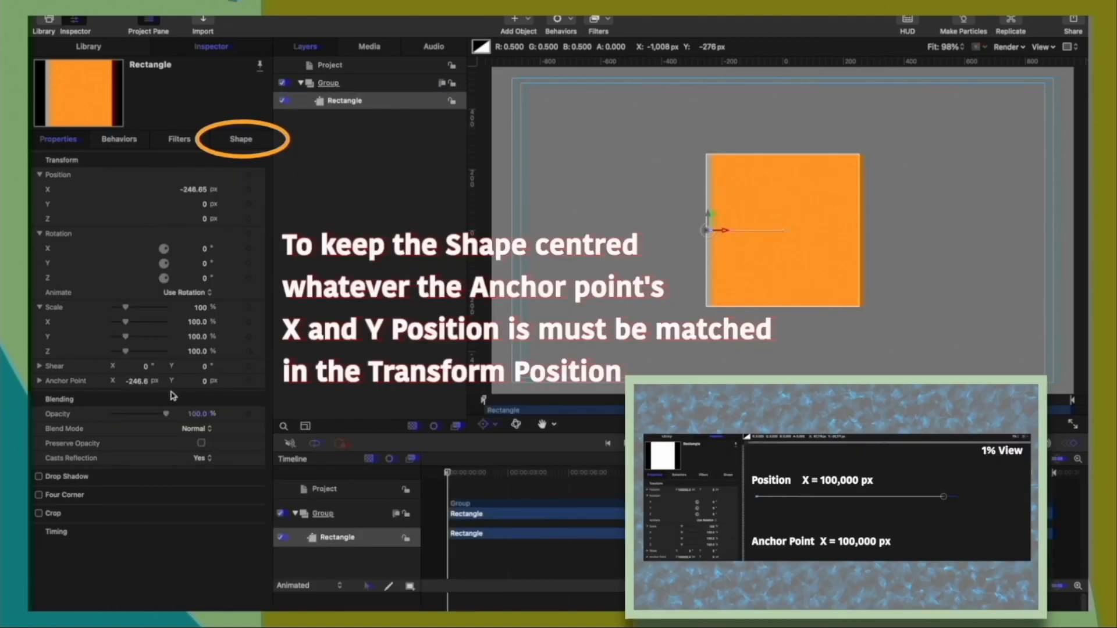
Step: Set both the rectangle's anchor point X and its position X to -250 px
text(-250)
key(Return)
double_click(198, 189)
text(-250)
key(Return)
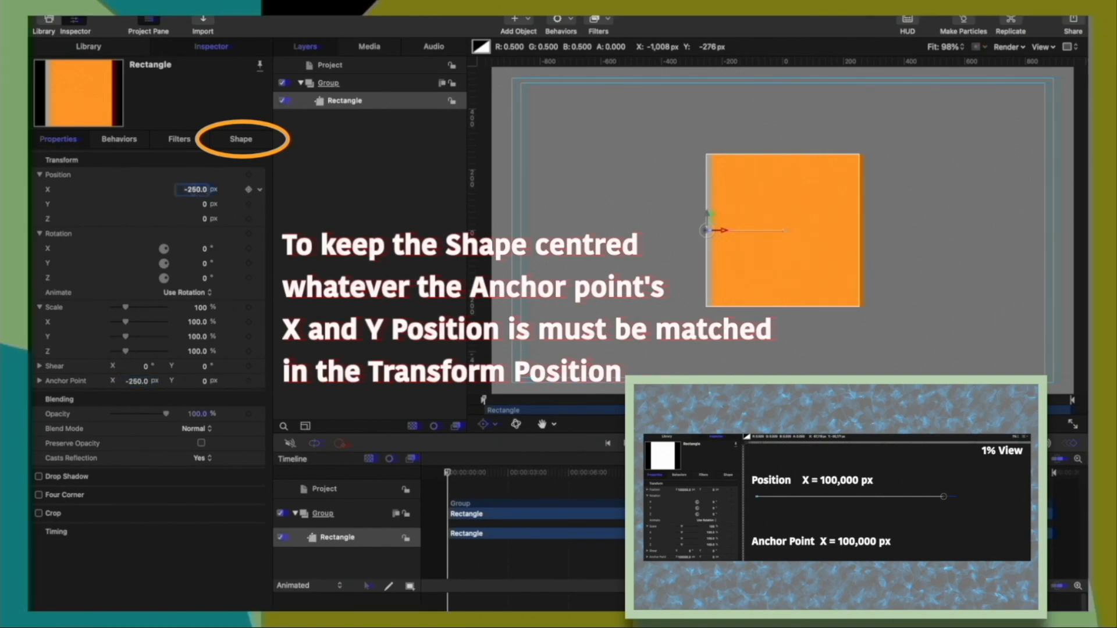
Step: Set both the rectangle's anchor point Y and its position Y to 250 px
double_click(206, 381)
text(250)
key(Return)
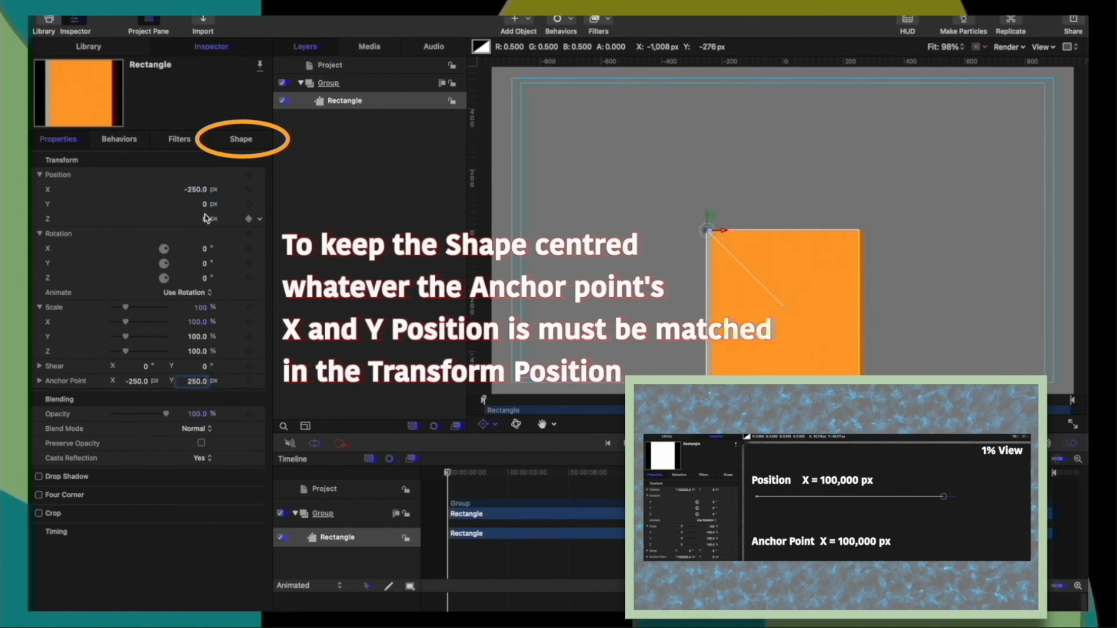
double_click(205, 204)
text(250)
key(Return)
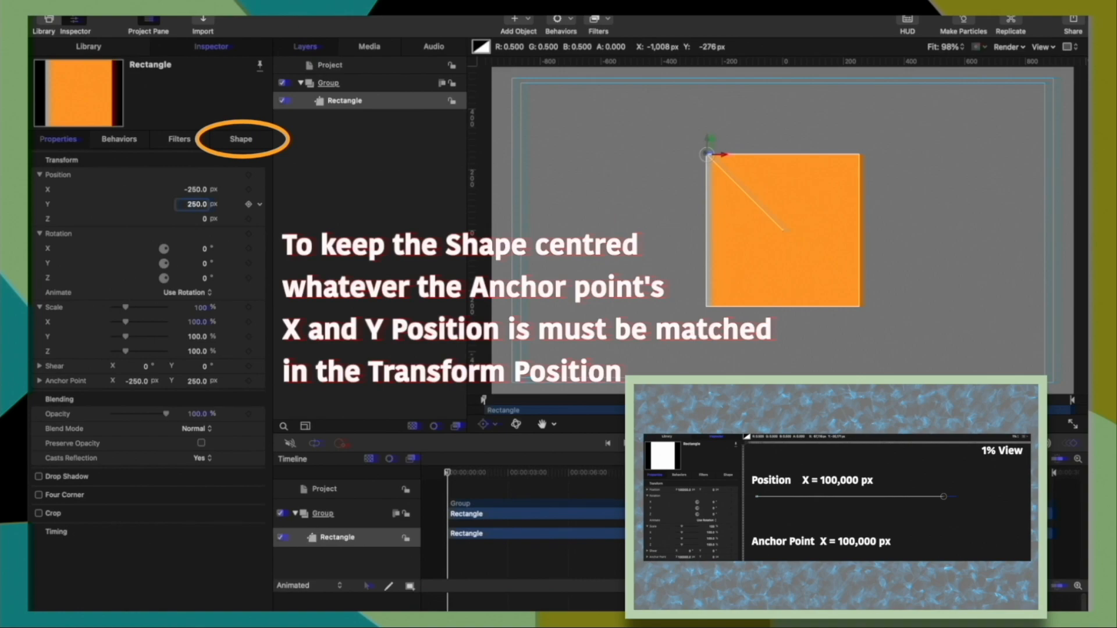
click(241, 140)
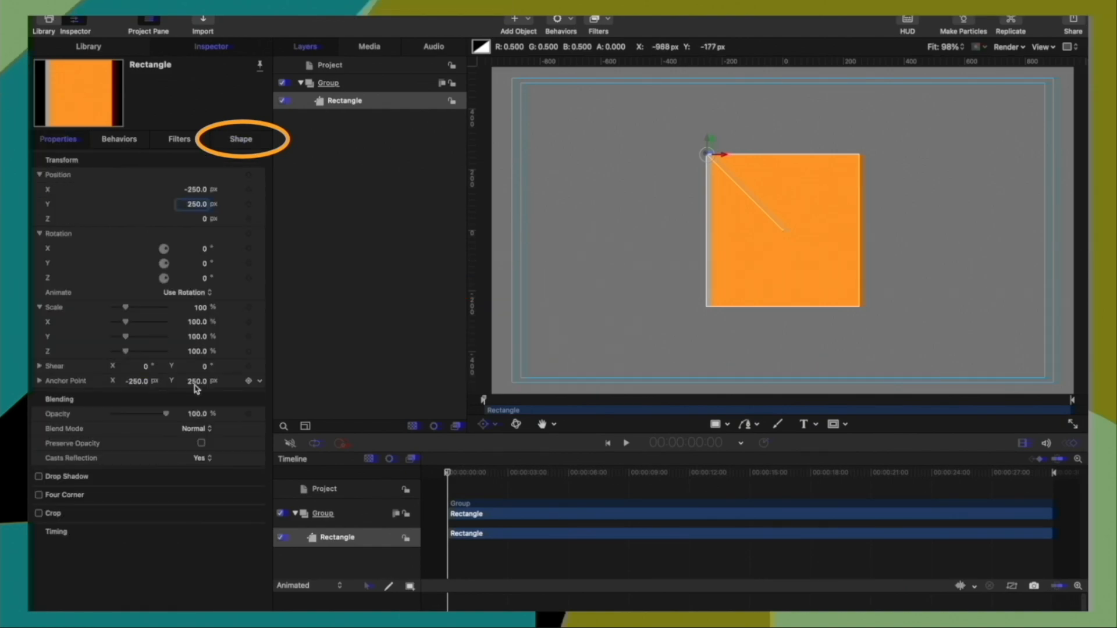
Step: Move the anchor point to the rectangle's upper-right corner at X 250 px and set position X to 250 px
drag(721, 154, 800, 152)
click(197, 189)
text(250)
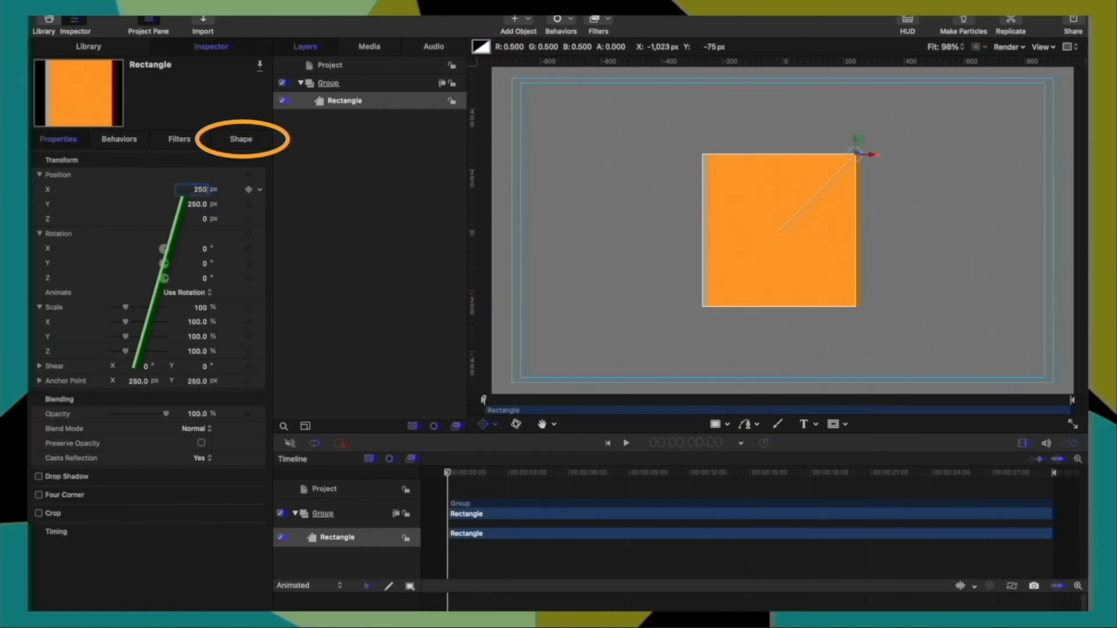
key(Return)
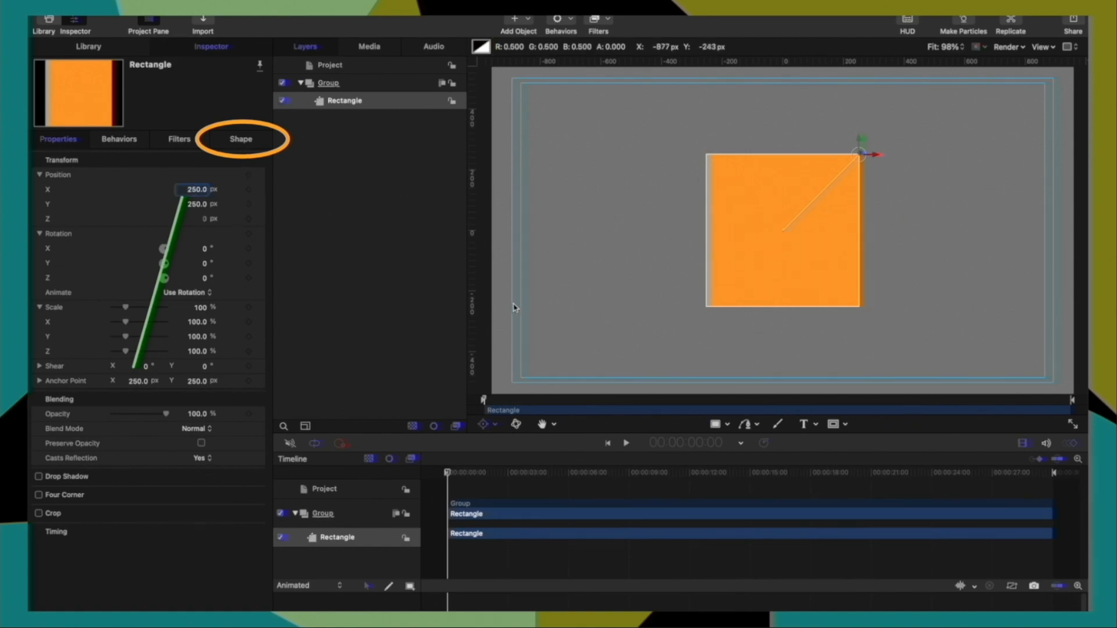
Step: Switch from the Anchor Point tool to the Edit Points tool on the orange rectangle
click(488, 424)
click(510, 534)
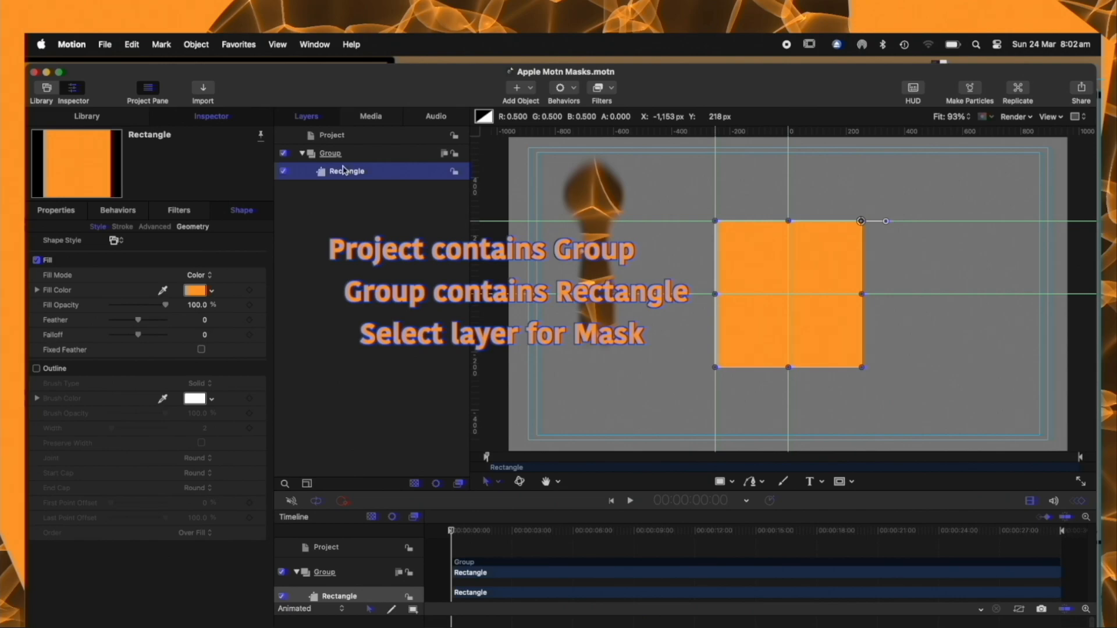
Step: Draw a closed six-point Bezier mask inside the orange rectangle
click(851, 481)
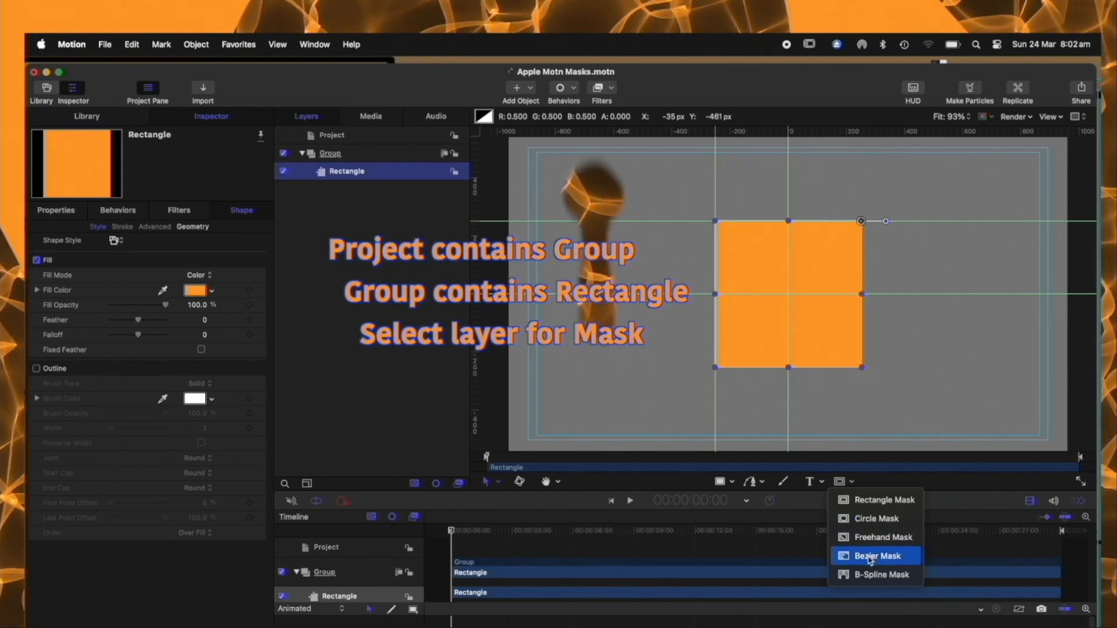
click(870, 557)
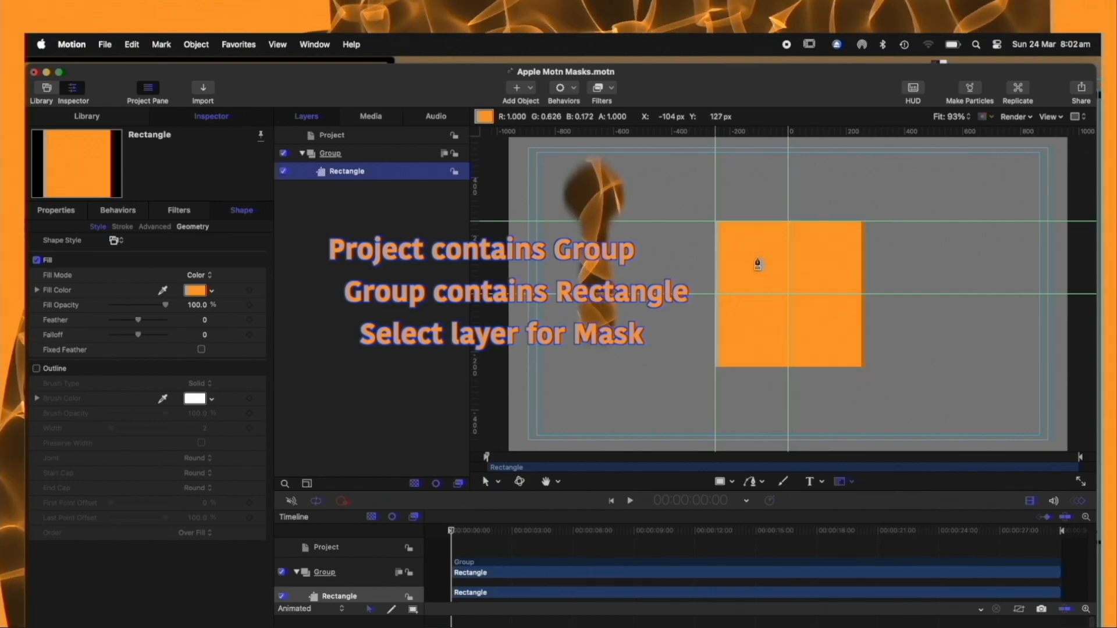
click(757, 257)
click(825, 271)
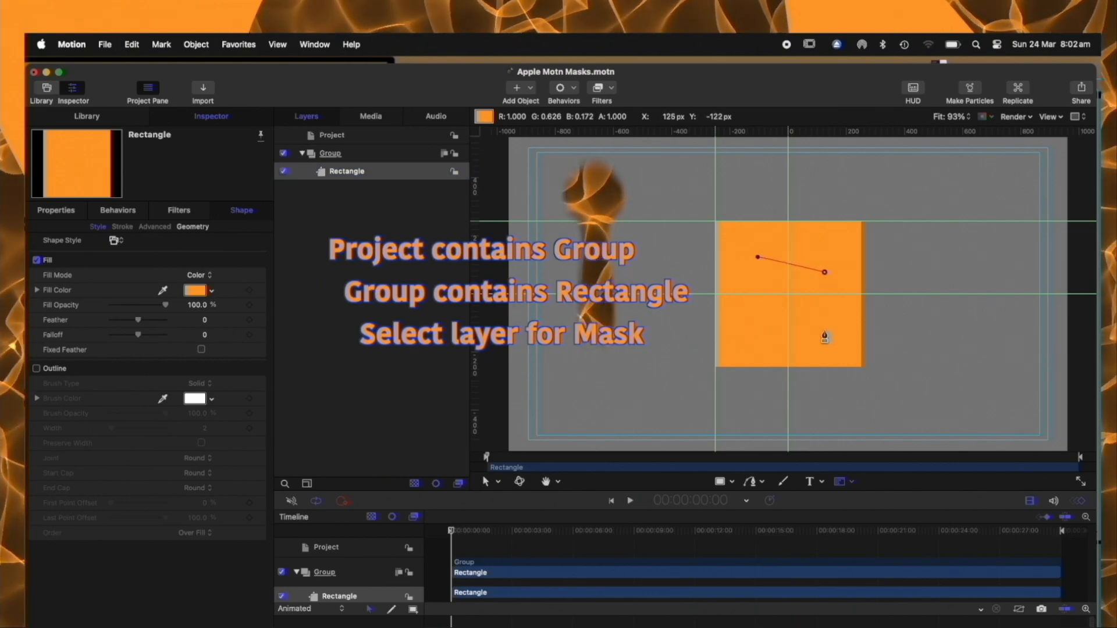
click(824, 335)
click(786, 315)
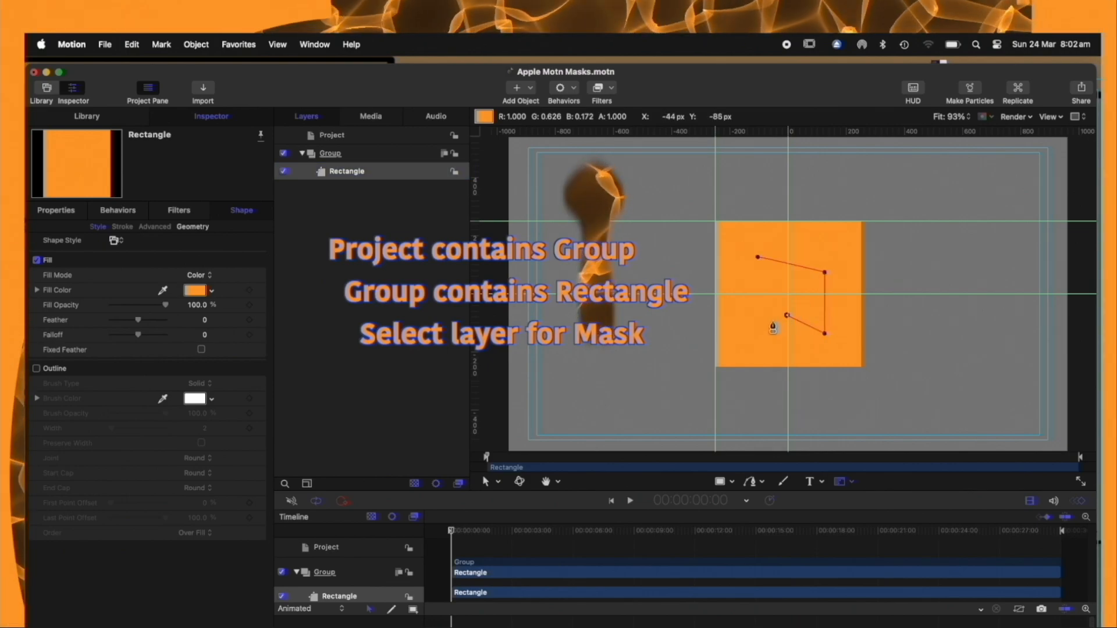
click(757, 342)
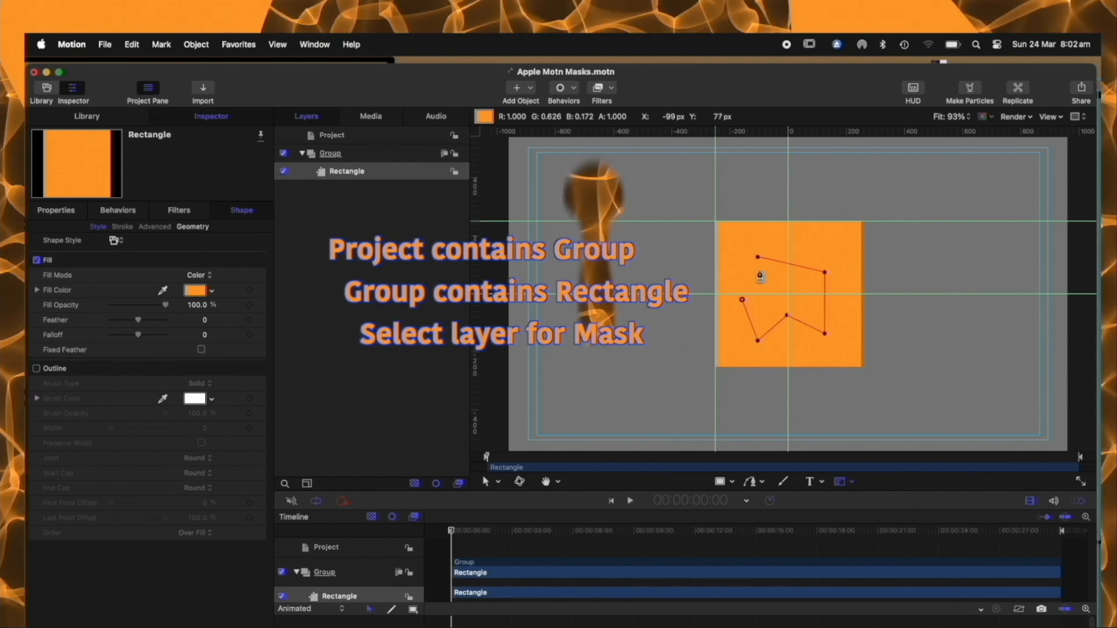
click(757, 257)
Step: Draw a rectangle mask about 223 px wide overlapping the upper-right part of the Bezier mask's cutout
click(851, 482)
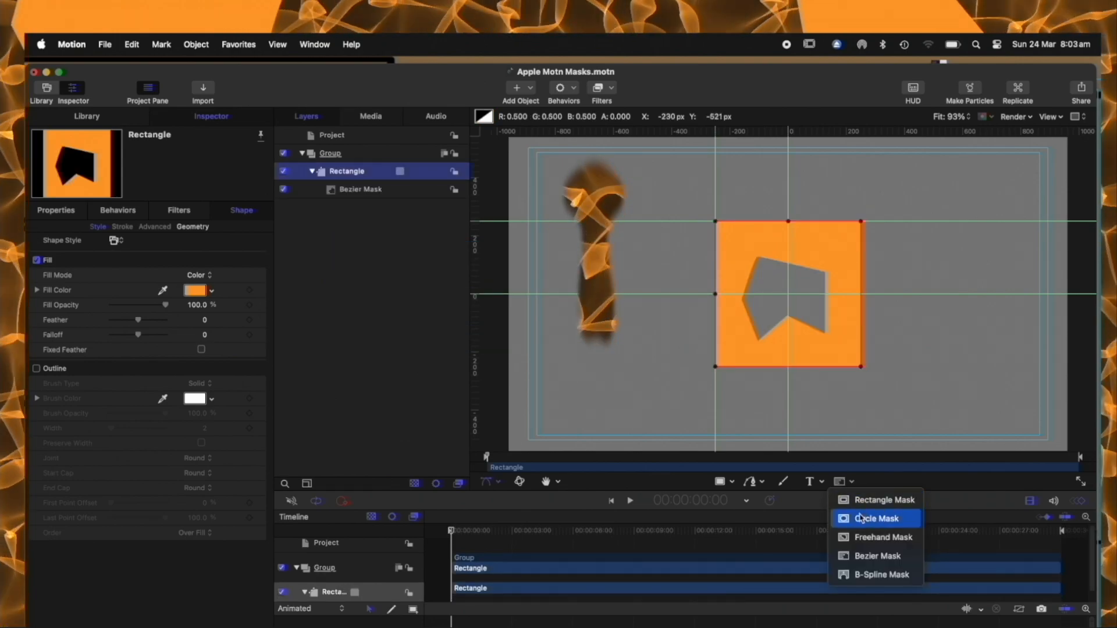
click(863, 505)
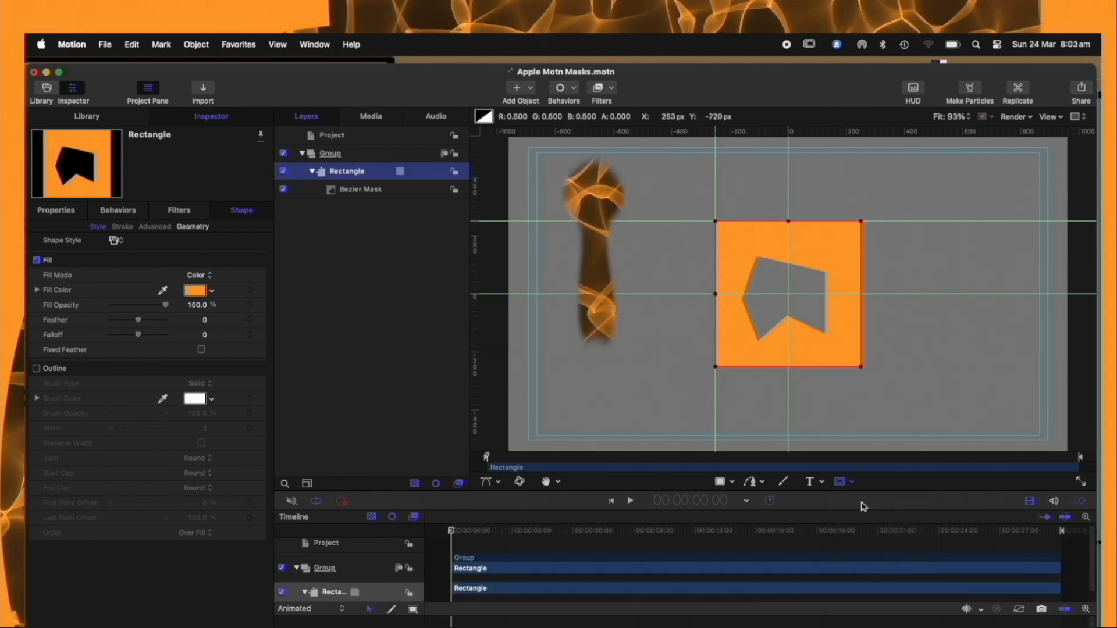
mouse_move(781, 242)
mouse_down()
mouse_move(782, 278)
mouse_move(847, 289)
mouse_up()
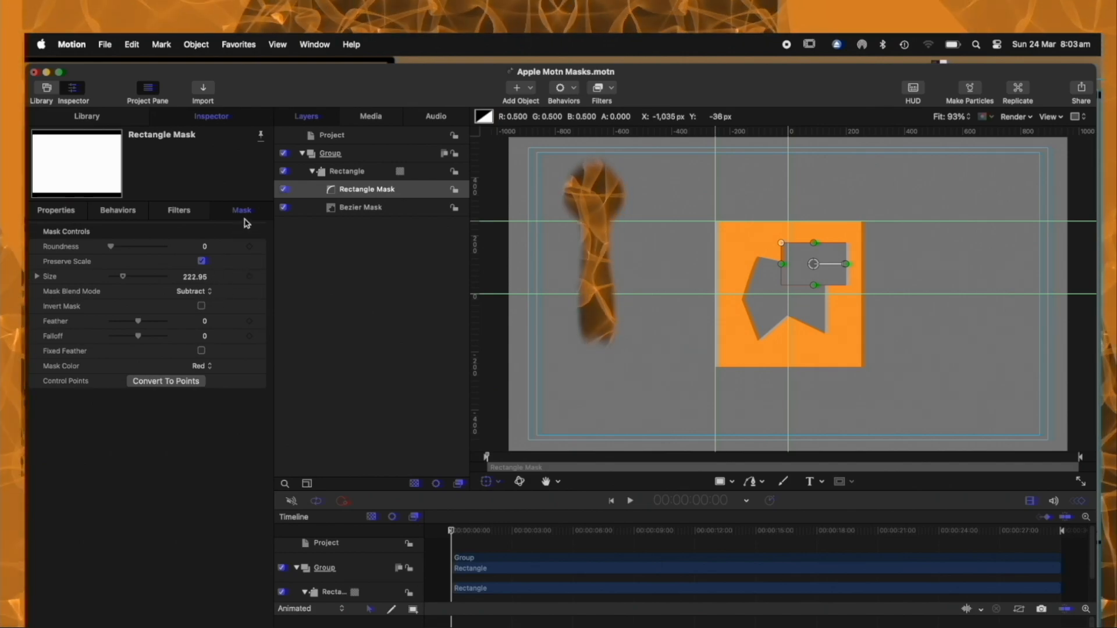
Step: Try the Replace and Intersect blend modes on the rectangle mask and set it back to Subtract
click(208, 291)
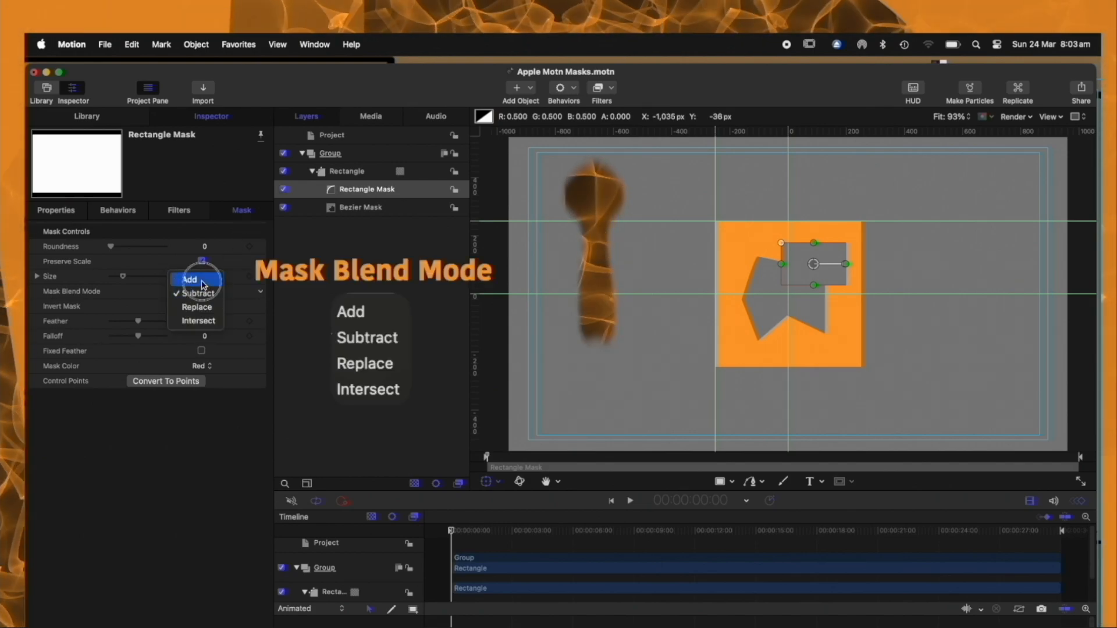
click(212, 320)
click(209, 293)
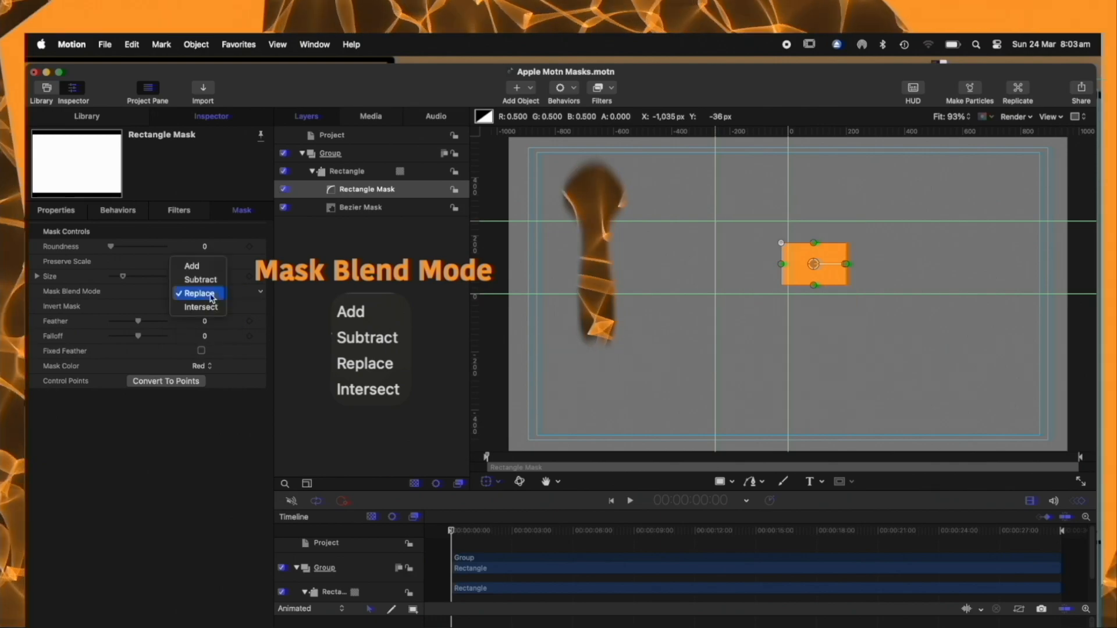
click(211, 307)
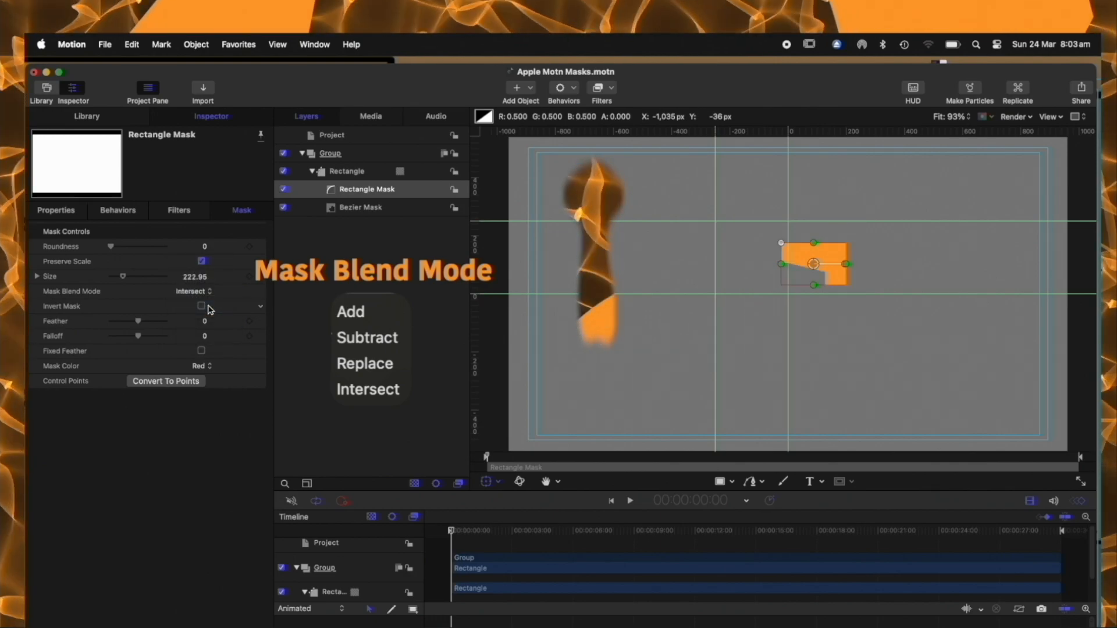
click(207, 291)
click(207, 269)
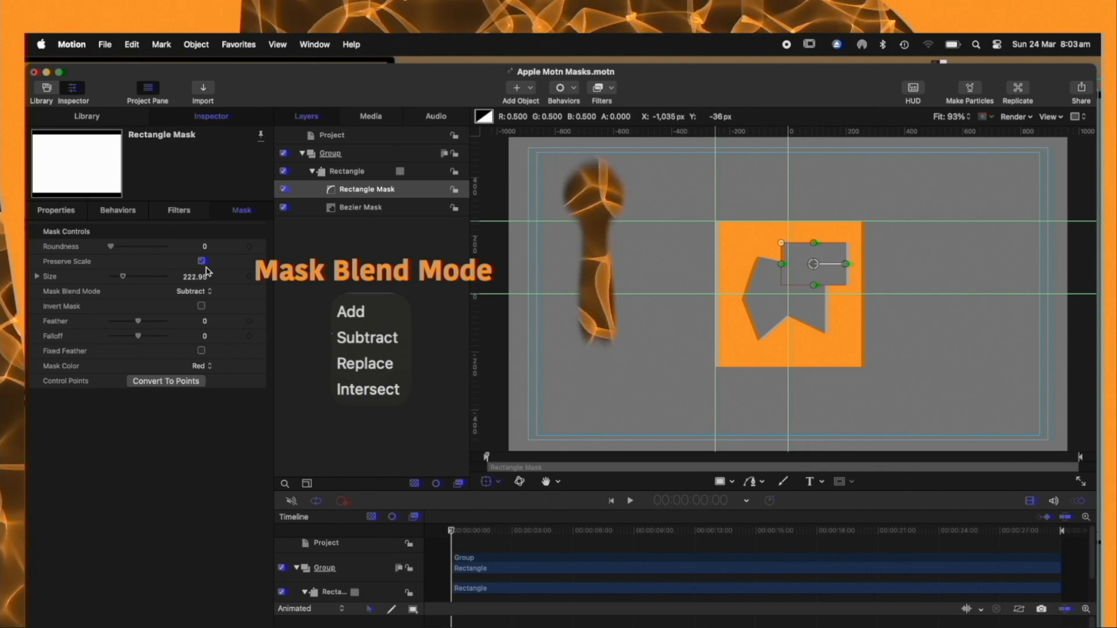
click(404, 195)
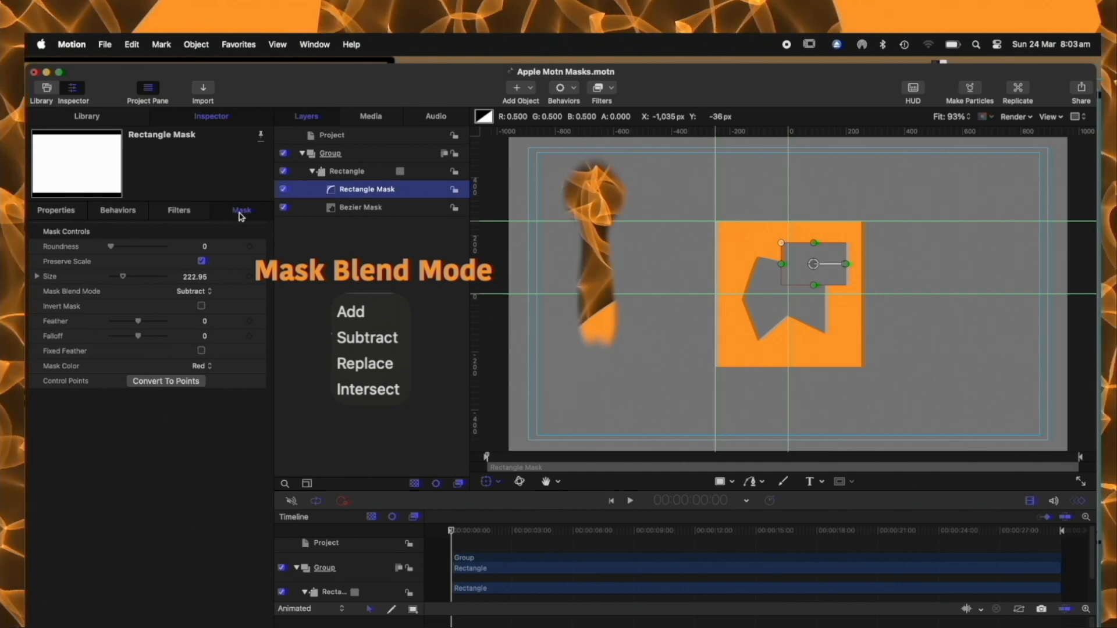
Step: Convert the rectangle mask to control points and keyframe those points at the start of the timeline
click(168, 381)
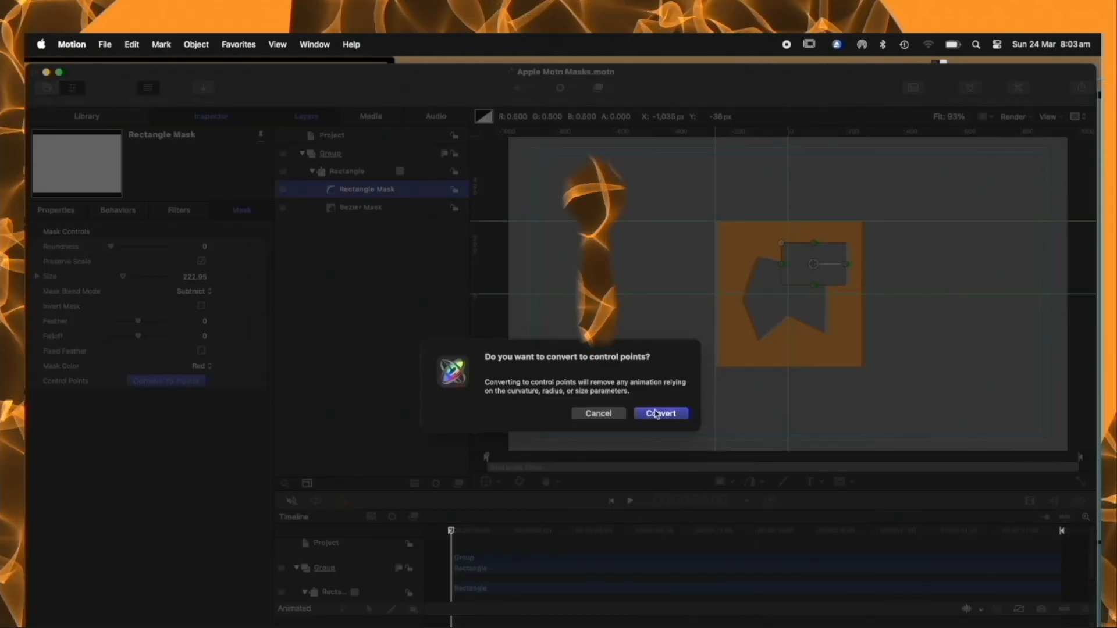
click(661, 414)
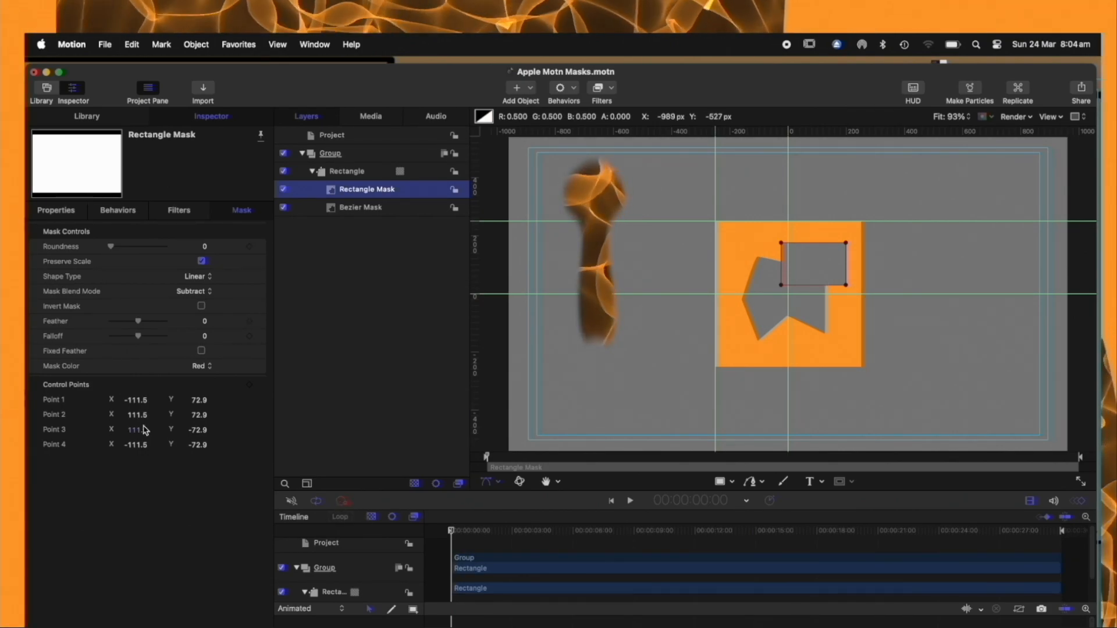
click(249, 385)
Step: Animate the rectangle mask by pulling its right-hand corners inward at 4:05 and repositioning its left and lower corners at 6:03
drag(455, 535, 537, 530)
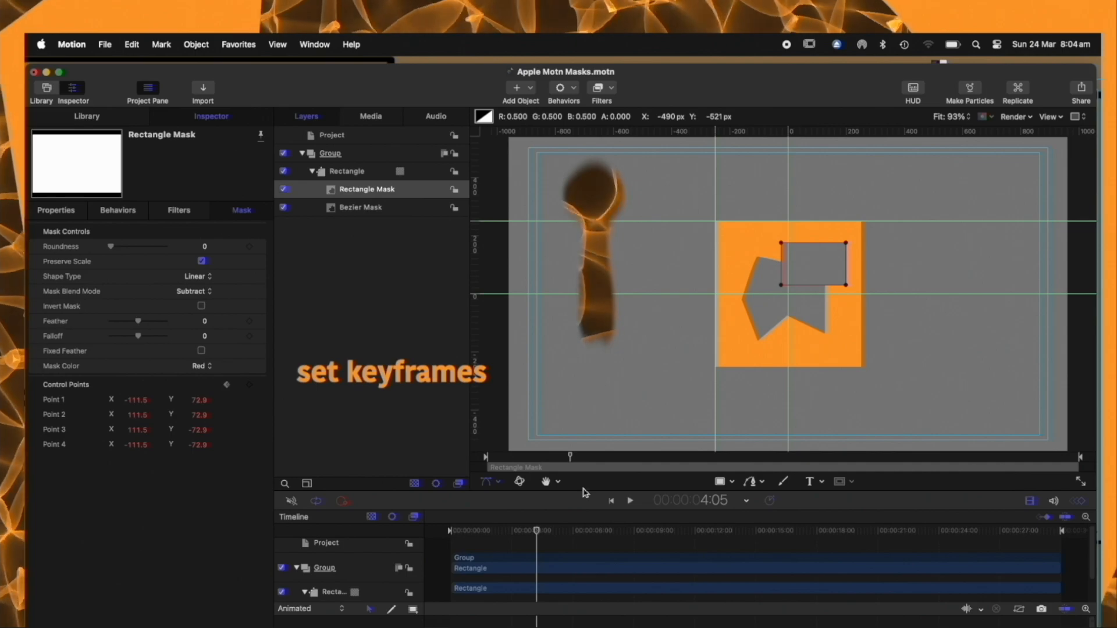
drag(845, 243, 817, 253)
drag(847, 288, 838, 308)
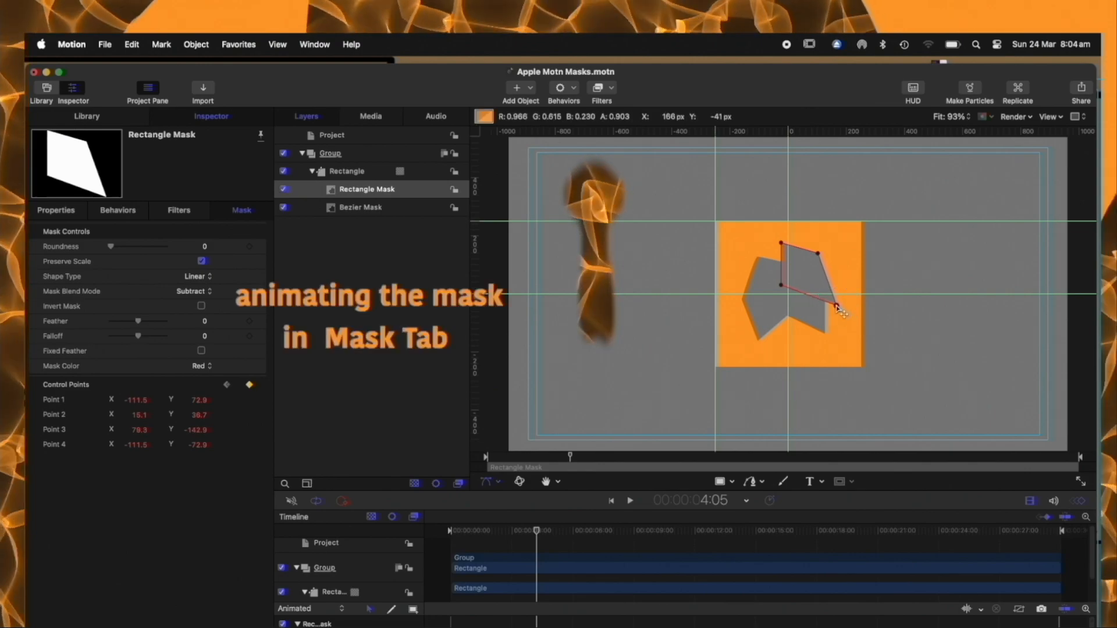
drag(536, 531, 575, 534)
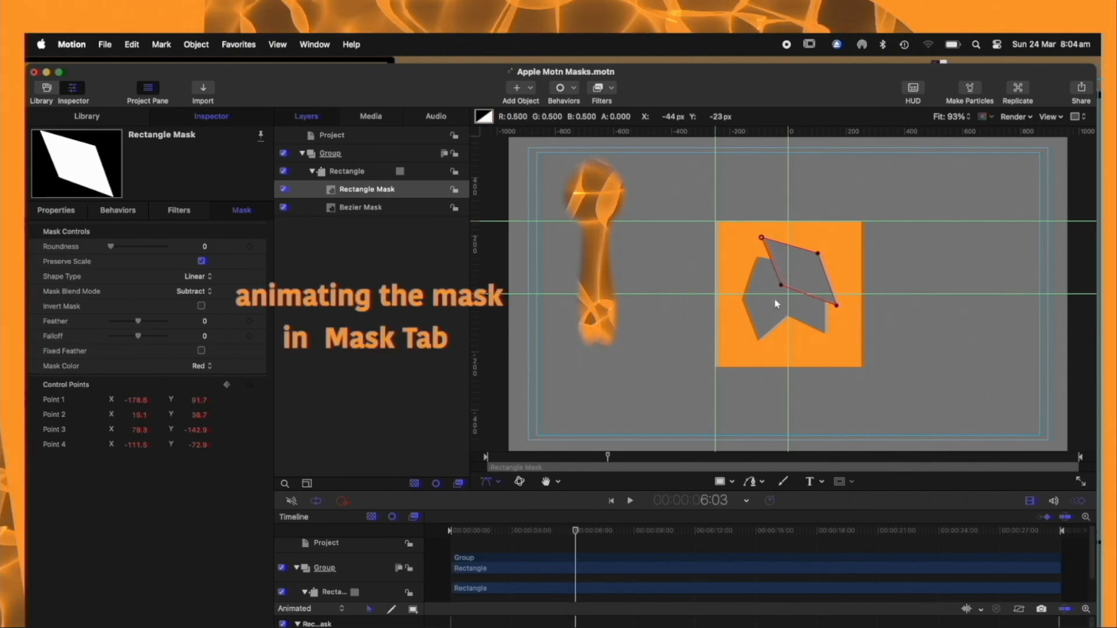
drag(782, 287, 833, 271)
drag(760, 237, 788, 251)
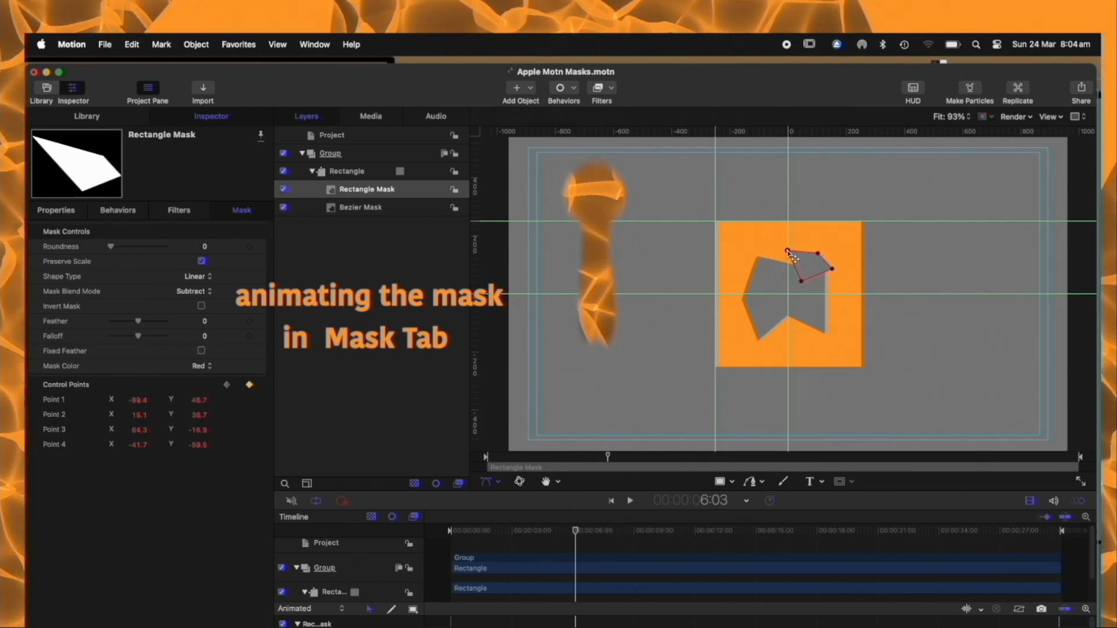
Step: Change the Bezier mask's shape type to B-Spline and keyframe its control points at 6:03
click(394, 208)
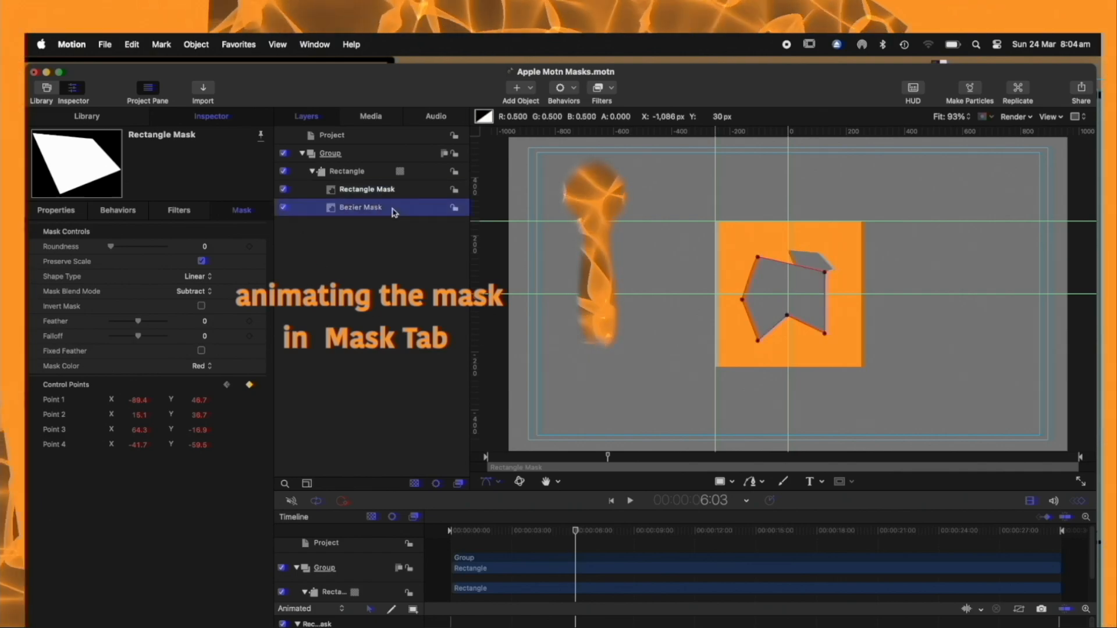
click(211, 277)
click(211, 288)
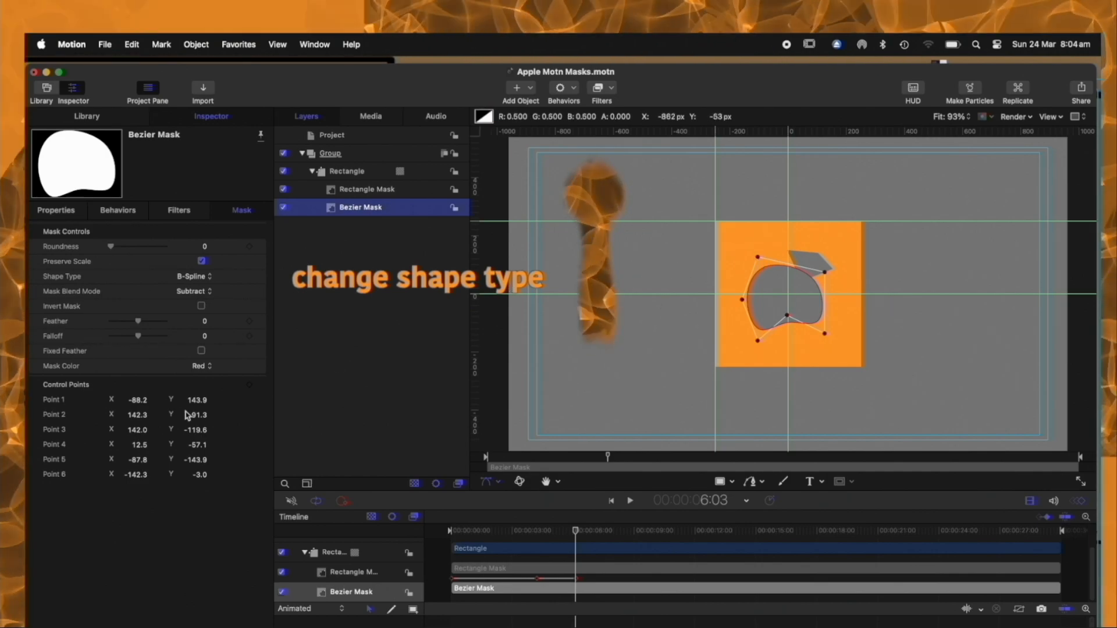
click(249, 387)
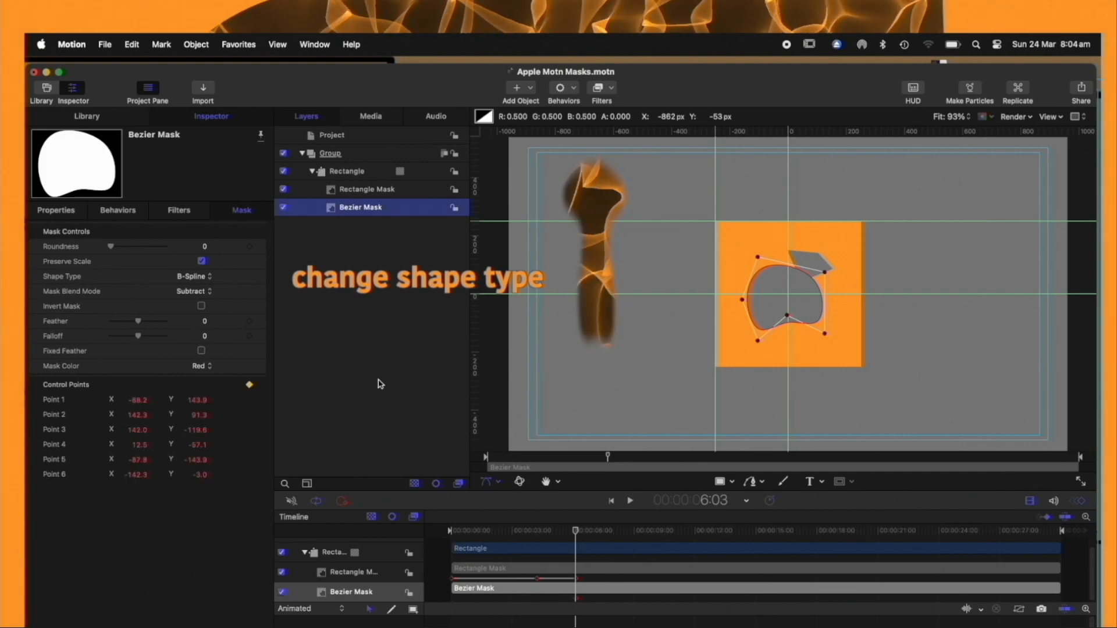
Step: Animate the Bezier mask by repositioning its control points at 6:03, 2:15, frame 12 and the start of the timeline
drag(757, 256, 759, 243)
drag(786, 317, 784, 293)
drag(578, 528, 504, 532)
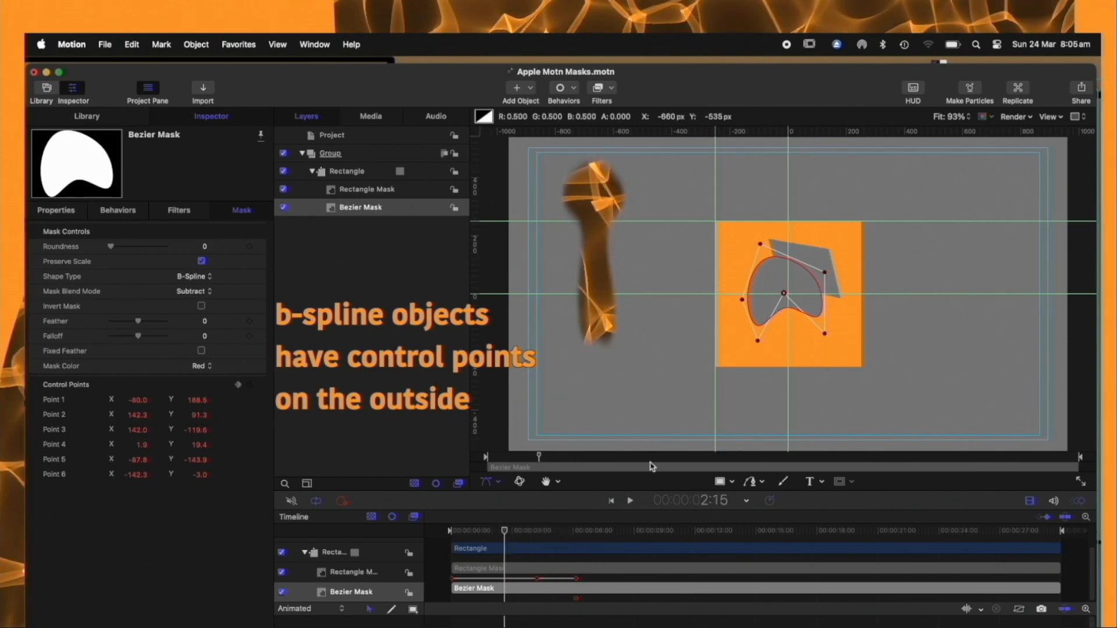
drag(826, 273, 843, 264)
click(497, 531)
drag(497, 531, 461, 531)
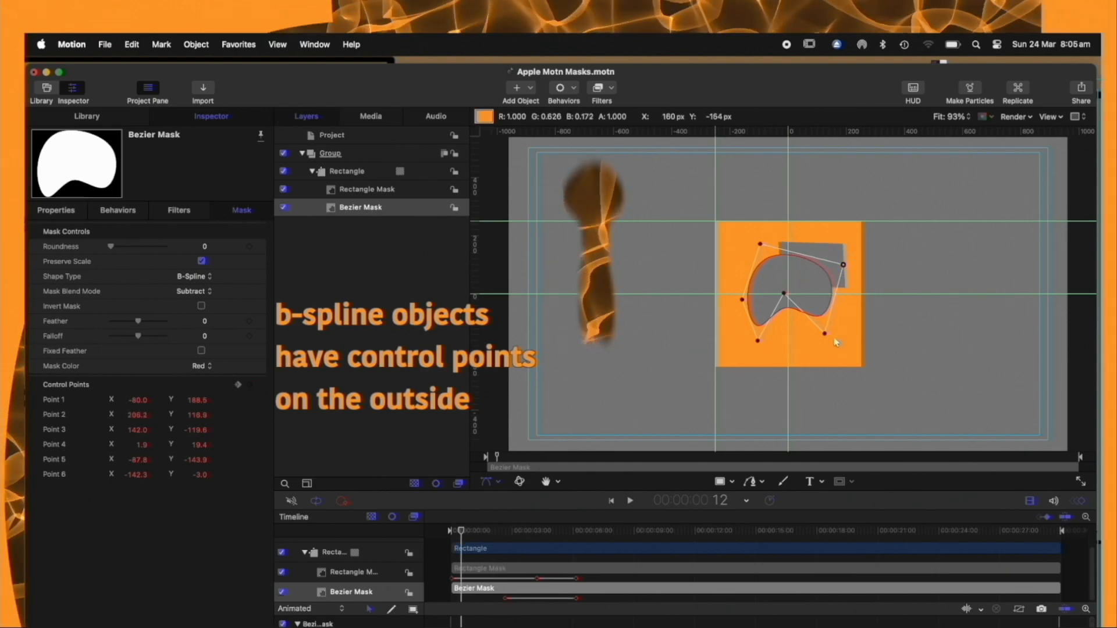
drag(825, 334, 845, 350)
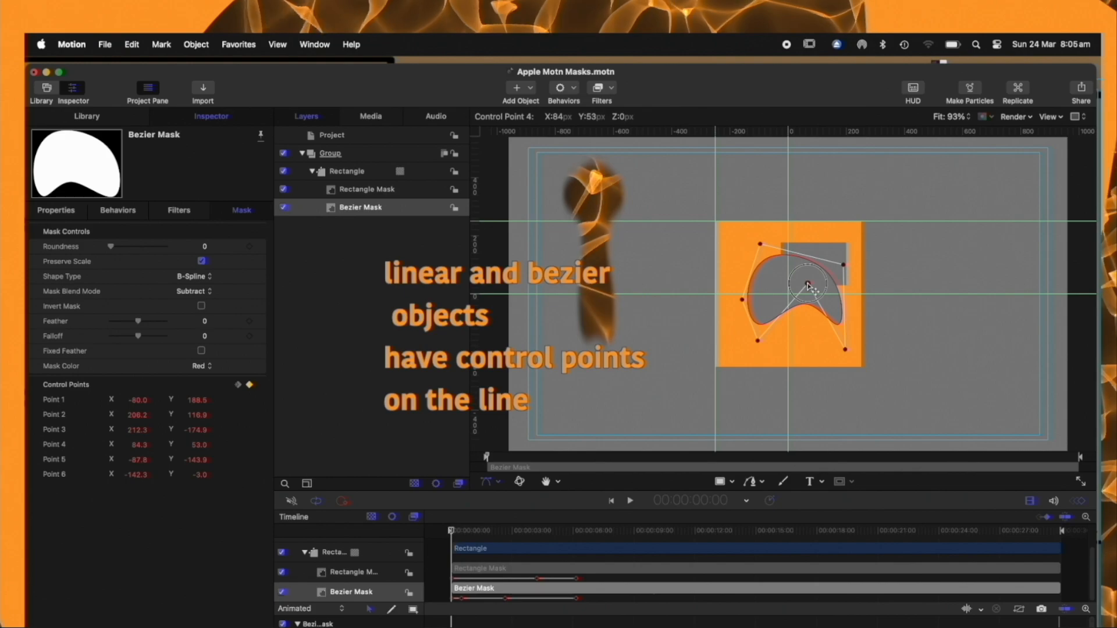
drag(742, 300, 741, 272)
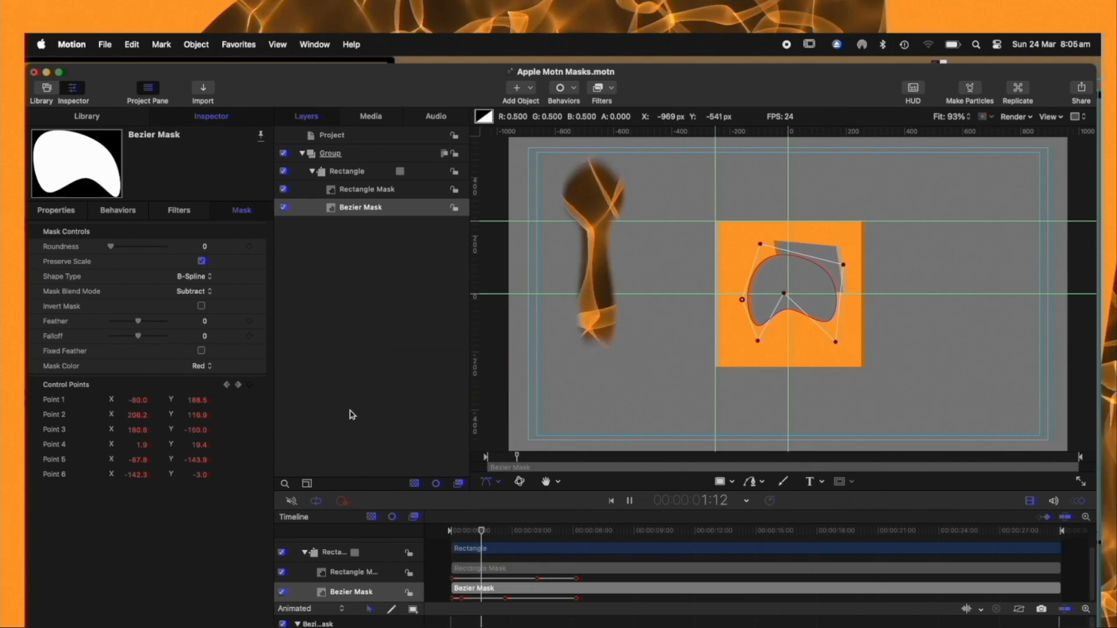
Step: Keyframe the orange rectangle's geometry control points and its rotation at the start of the timeline
click(362, 172)
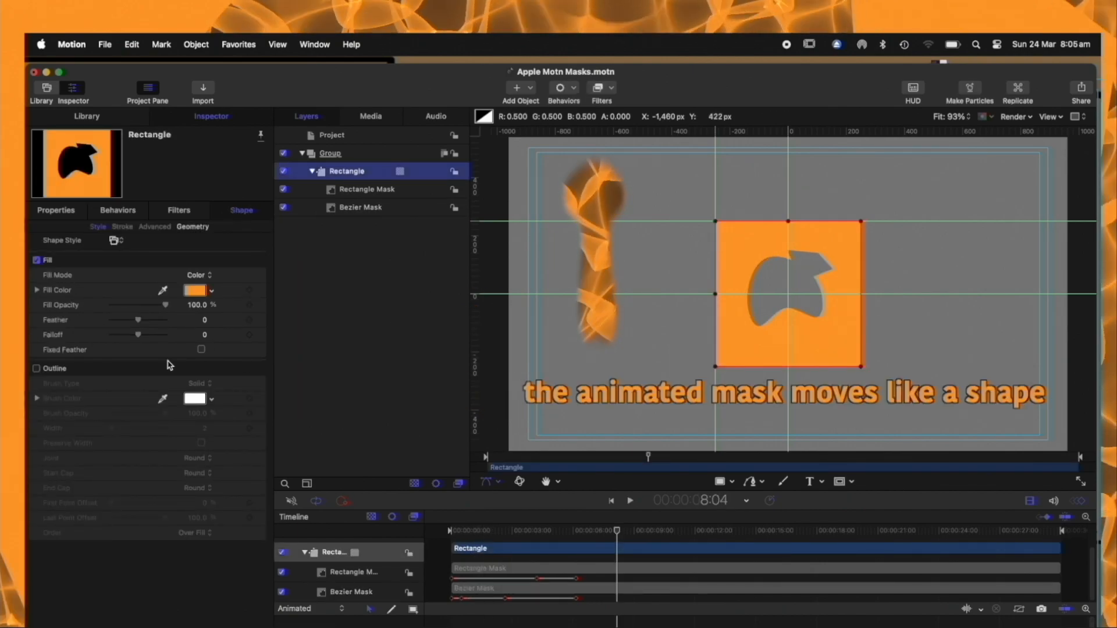
click(193, 227)
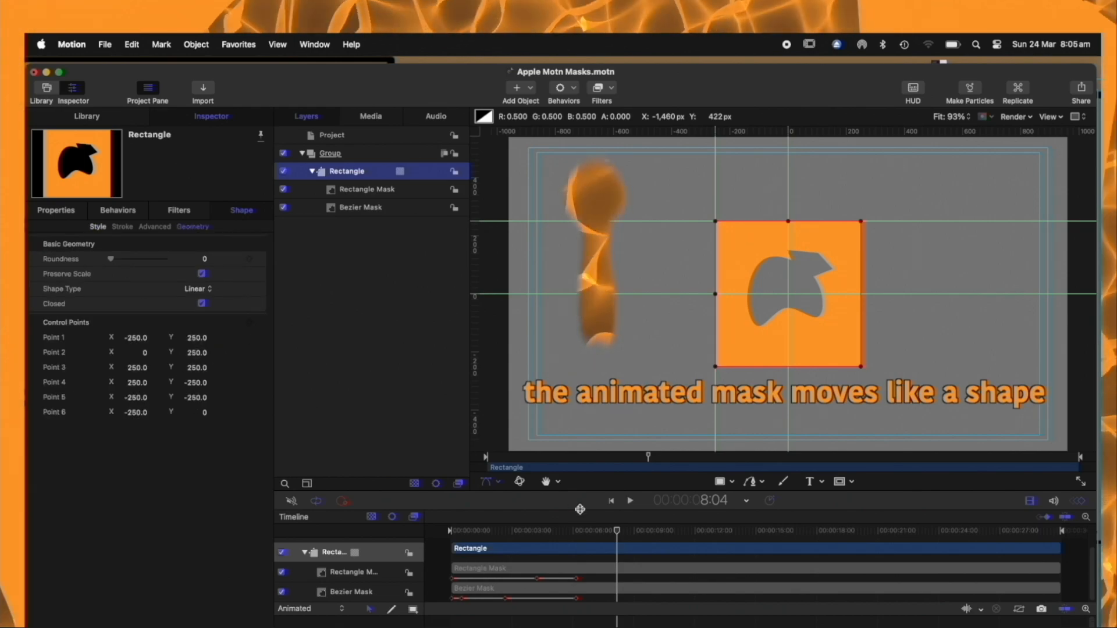
click(619, 533)
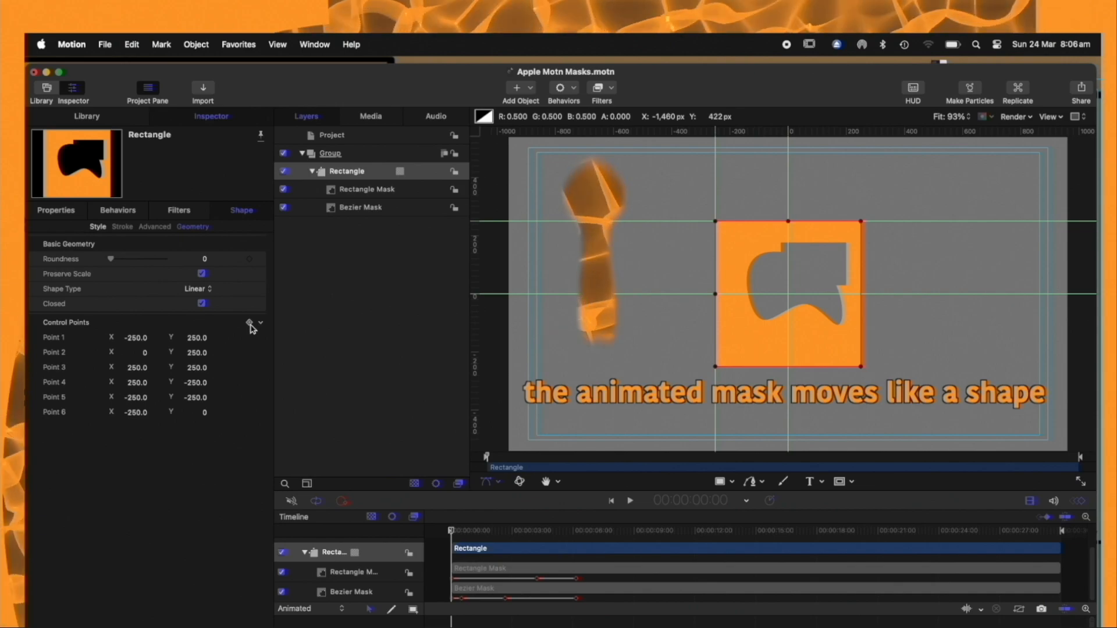
click(250, 323)
drag(452, 531, 531, 530)
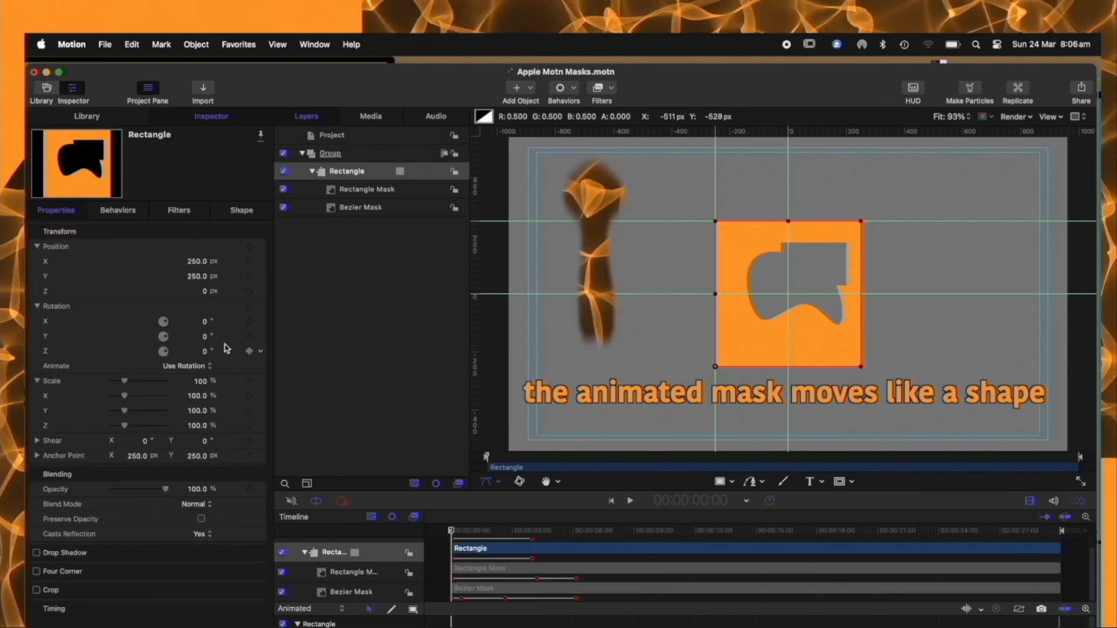
click(250, 307)
drag(450, 531, 578, 531)
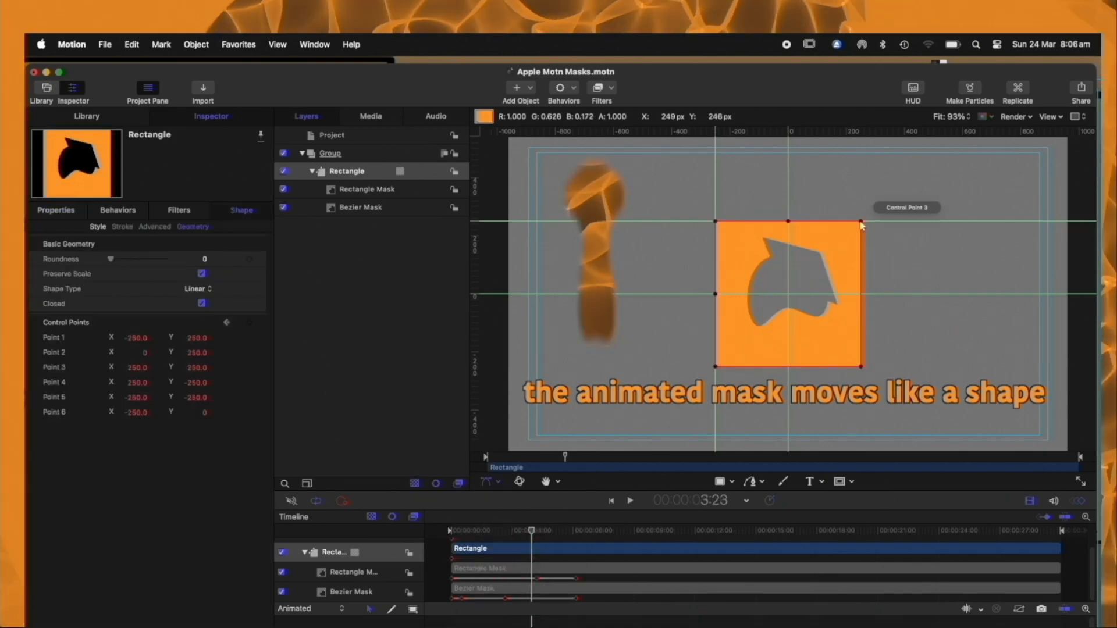
Step: Reshape the orange rectangle at 3:23 by moving both upper corners, the left midpoint and the lower-left corner, and play back the animation
drag(862, 223, 847, 262)
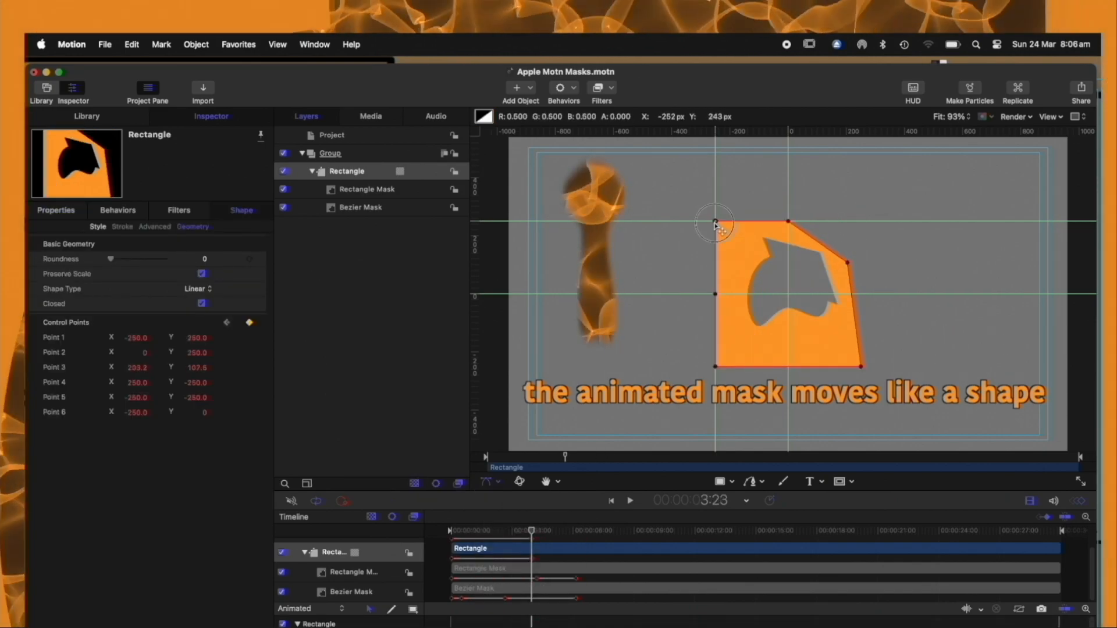
drag(716, 222, 720, 243)
drag(715, 294, 698, 295)
drag(715, 367, 748, 356)
drag(531, 532, 445, 534)
key(space)
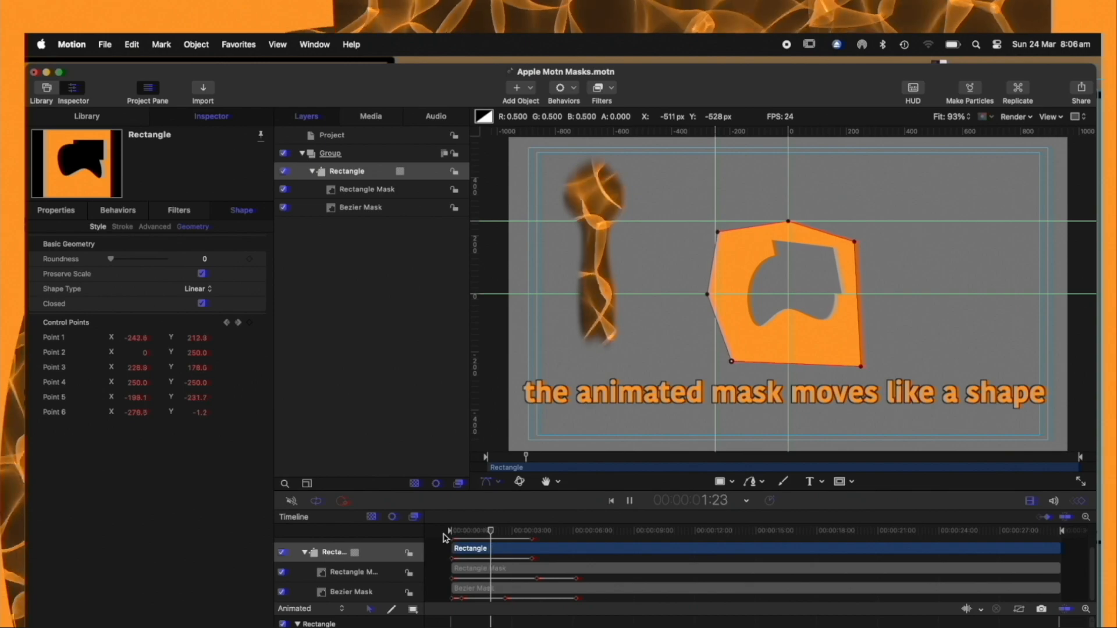
key(space)
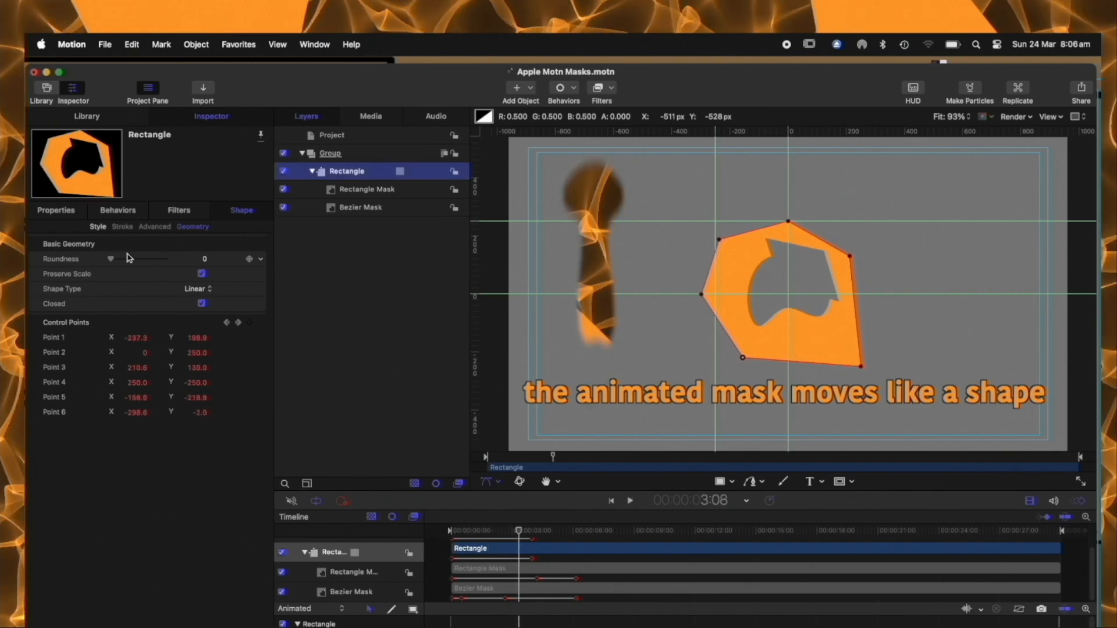
Step: Rotate the rectangle at 6:06 to X 25.7°, Y -41.2° and Z -27.1°, and play the animation from the start
click(61, 213)
drag(520, 531, 432, 544)
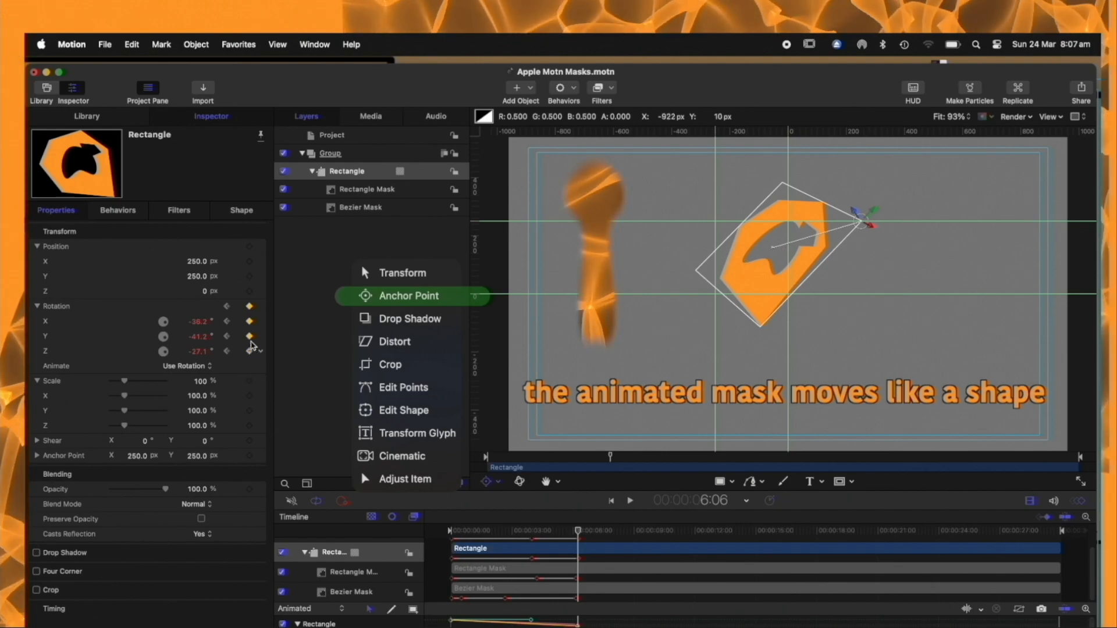
drag(197, 322, 200, 312)
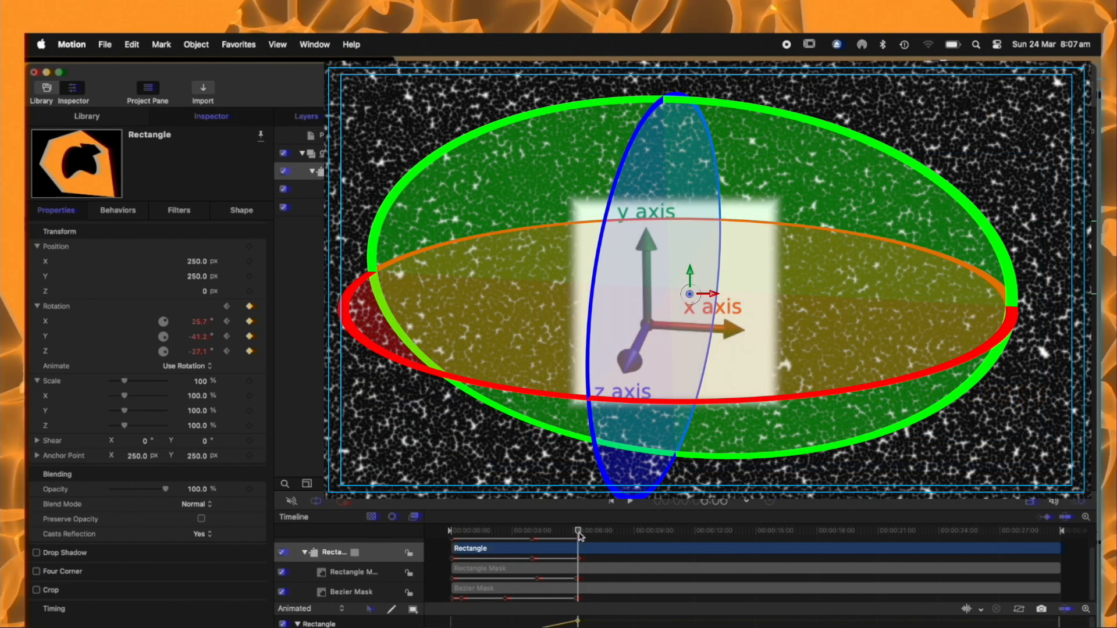
drag(578, 531, 441, 568)
key(space)
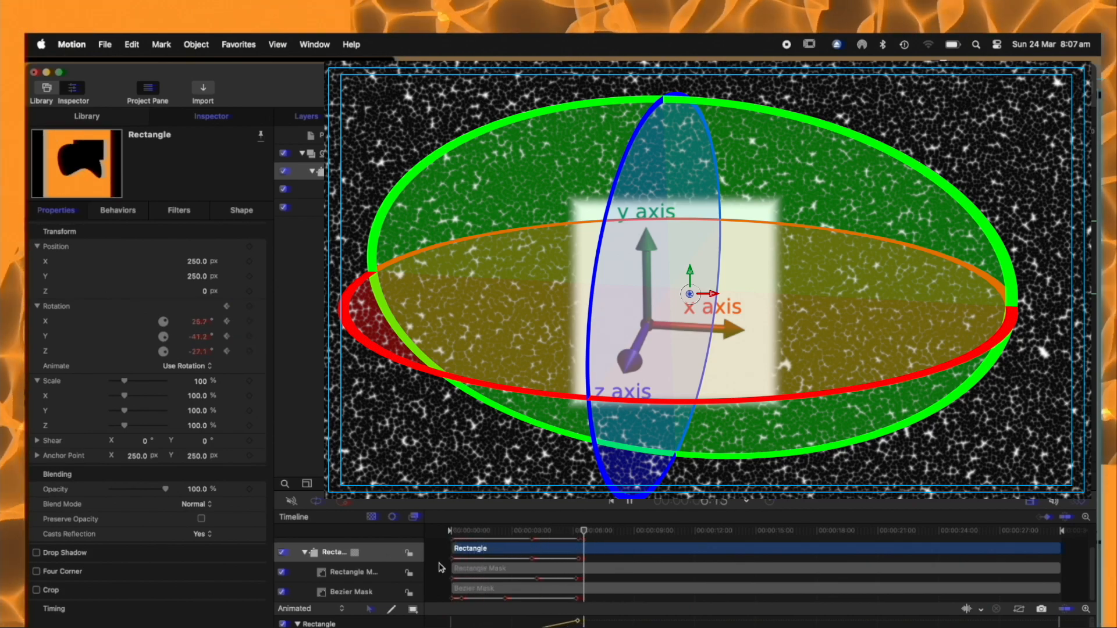
key(space)
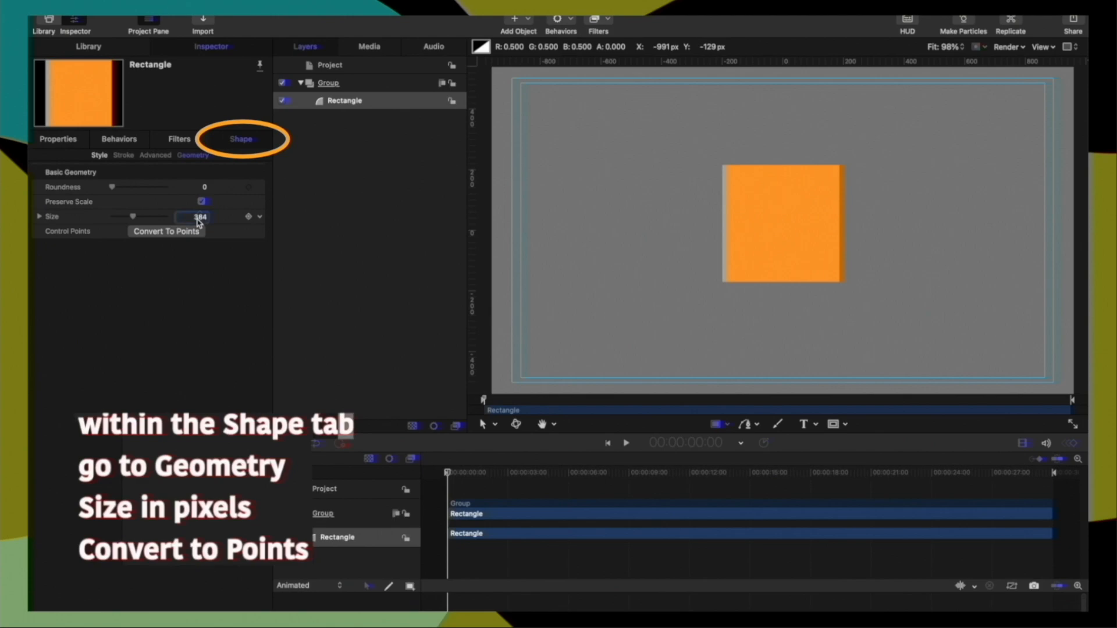
Step: Set the unmasked orange rectangle's size to 500 pixels and convert it to control points
text(50)
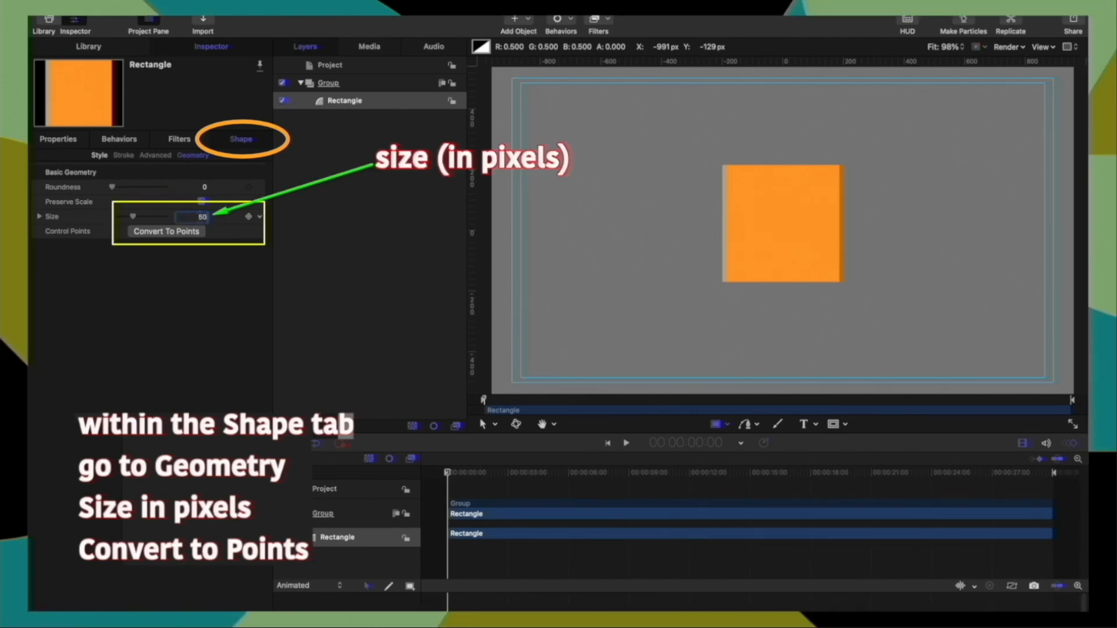
text(0)
key(Return)
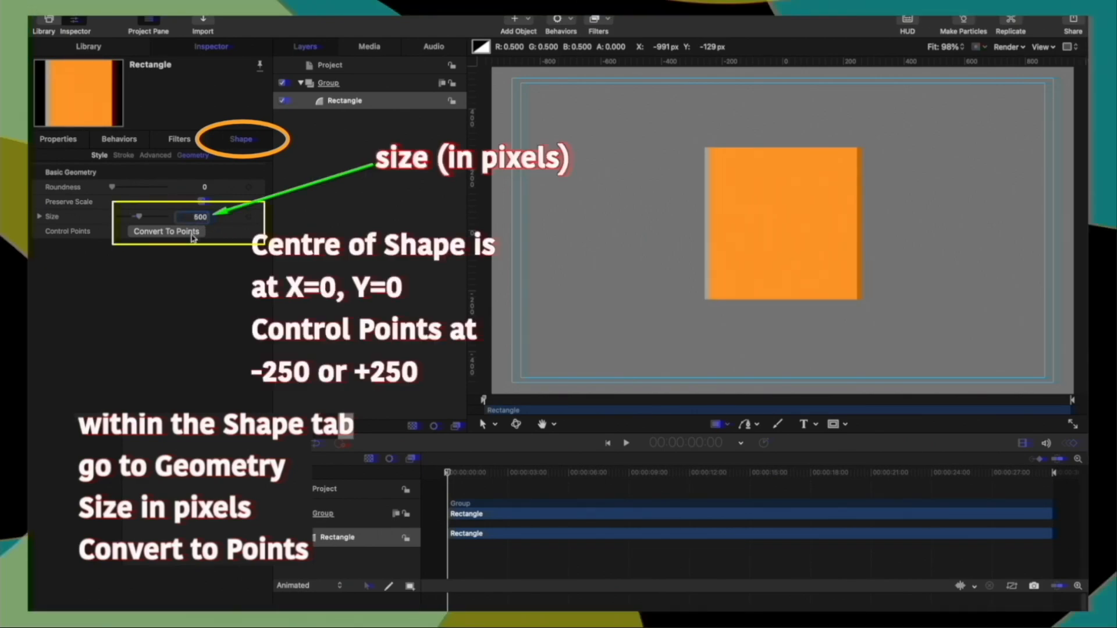
click(166, 231)
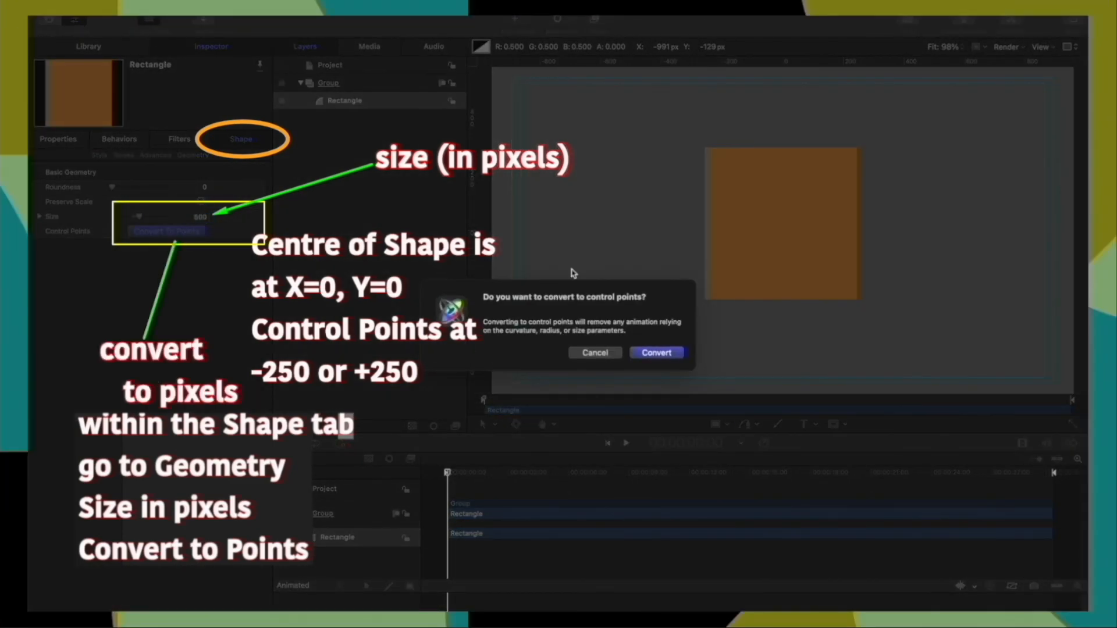
click(652, 352)
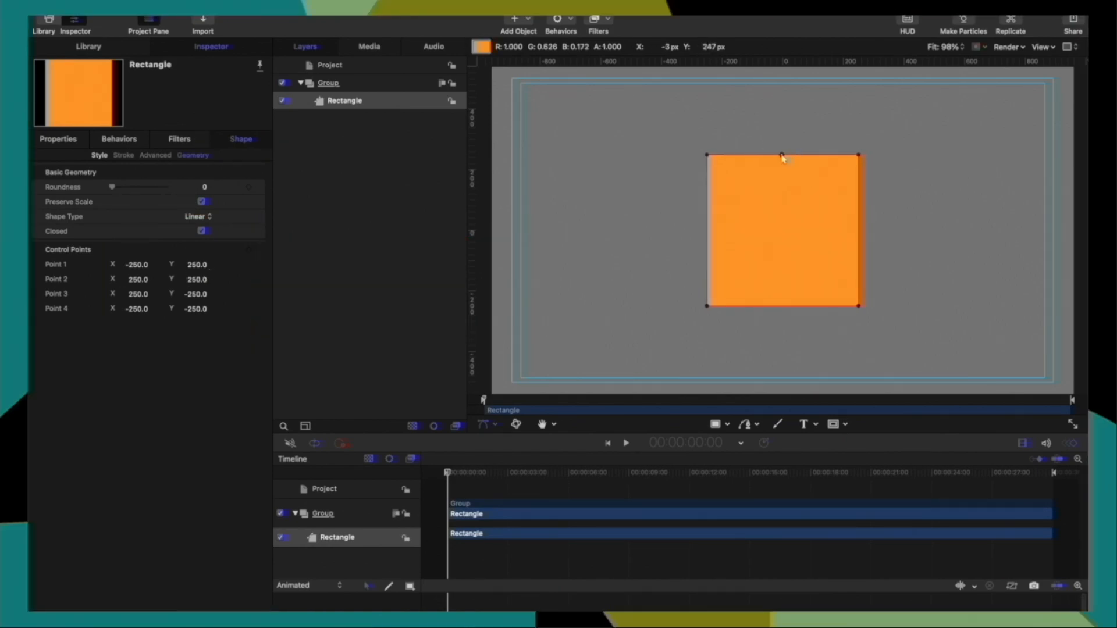
Step: Add control points on the rectangle's upper and left edges, and centre them by setting Point 2 X and Point 6 Y to 0
double_click(782, 155)
double_click(707, 234)
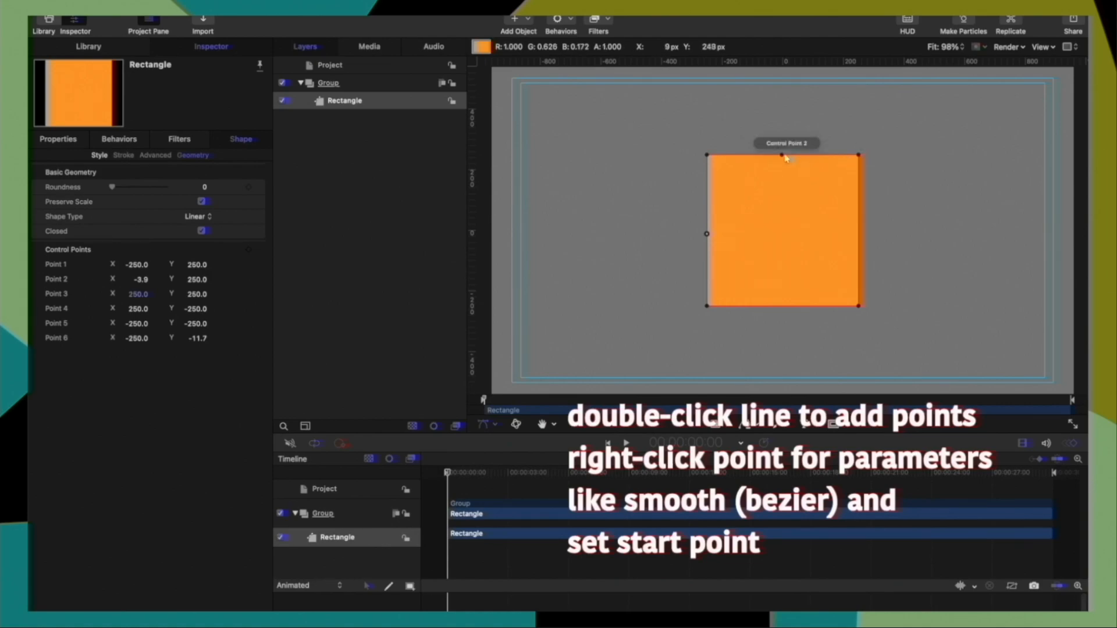
double_click(141, 282)
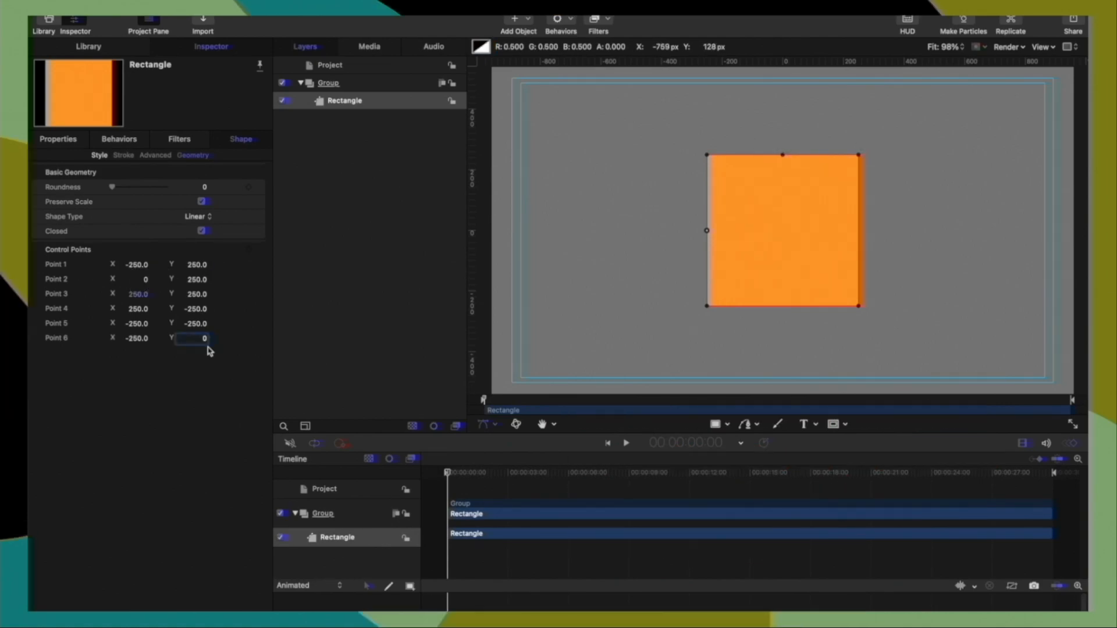
Step: Place vertical guides through the rectangle's centre and left edge, and horizontal guides through its centre and upper edge
drag(471, 272, 783, 278)
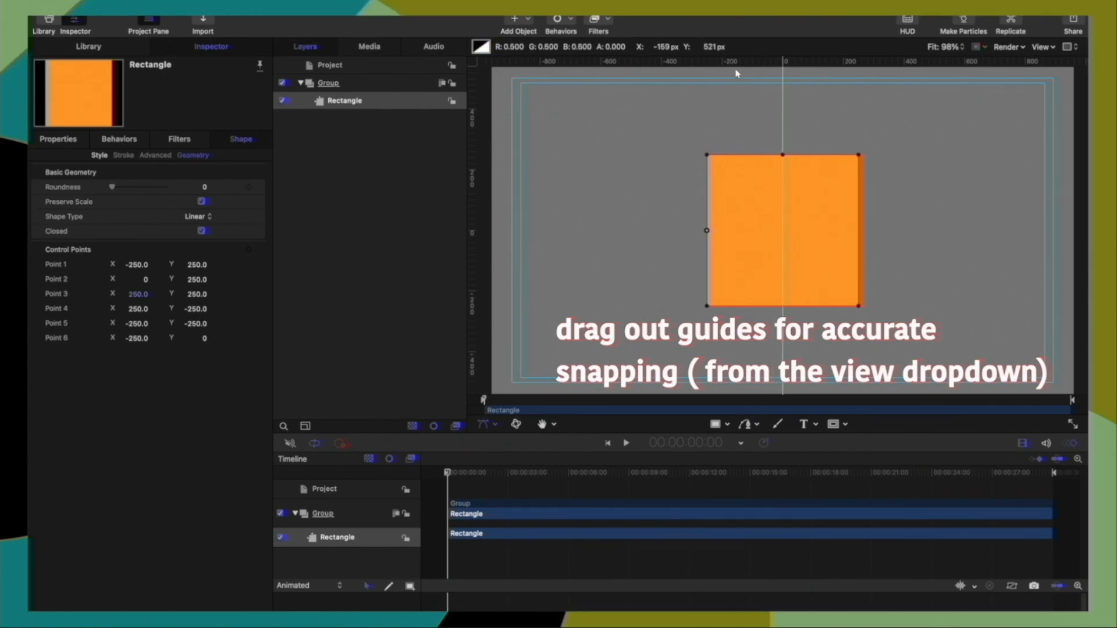
drag(736, 61, 749, 231)
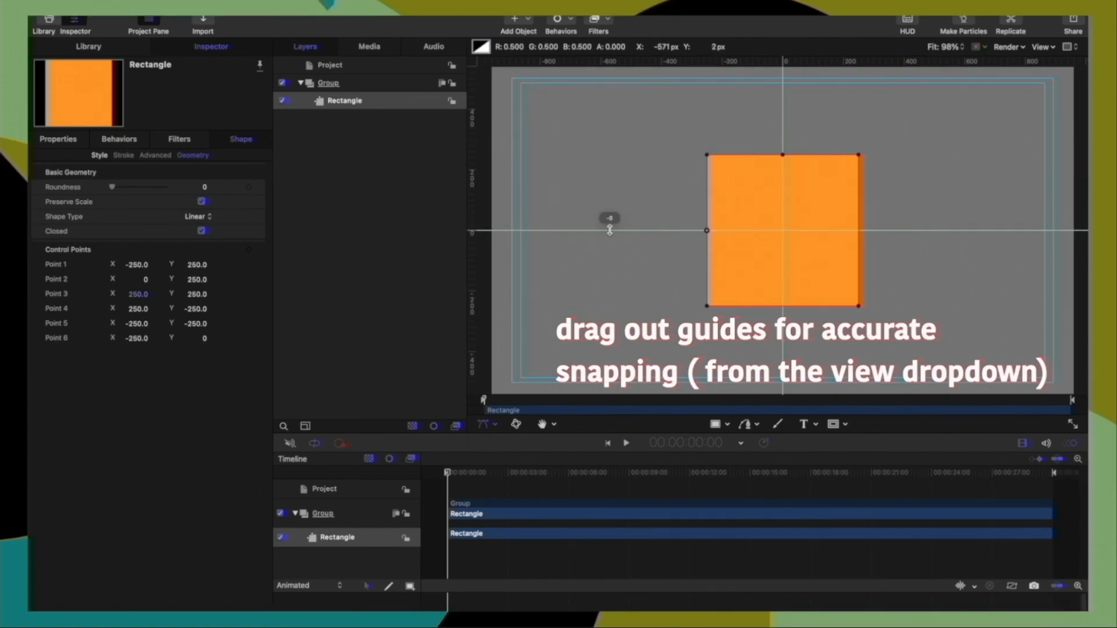
drag(783, 169, 787, 231)
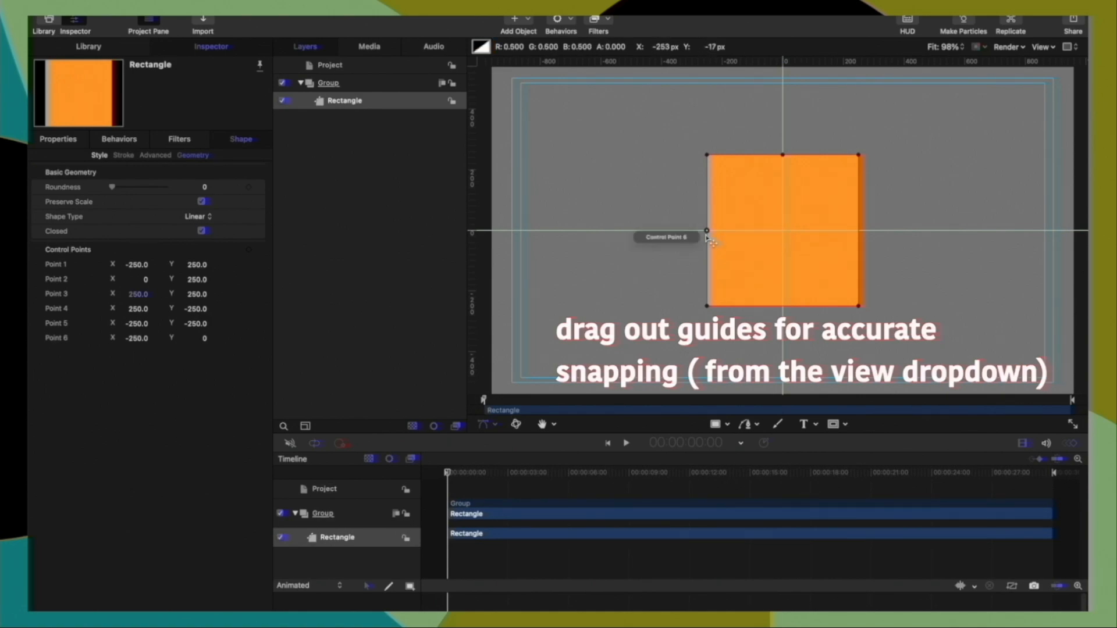
drag(473, 208, 707, 231)
drag(740, 62, 743, 156)
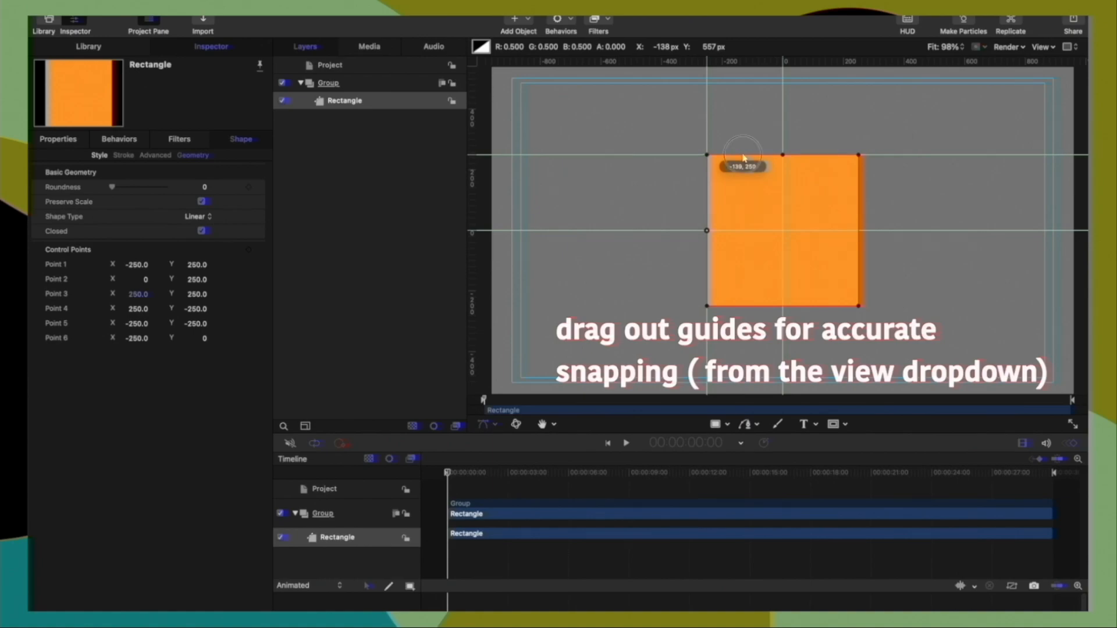
Step: Convert the white rectangle to control points, even out its corner coordinates to 150 and -150, and keyframe the control points
click(671, 154)
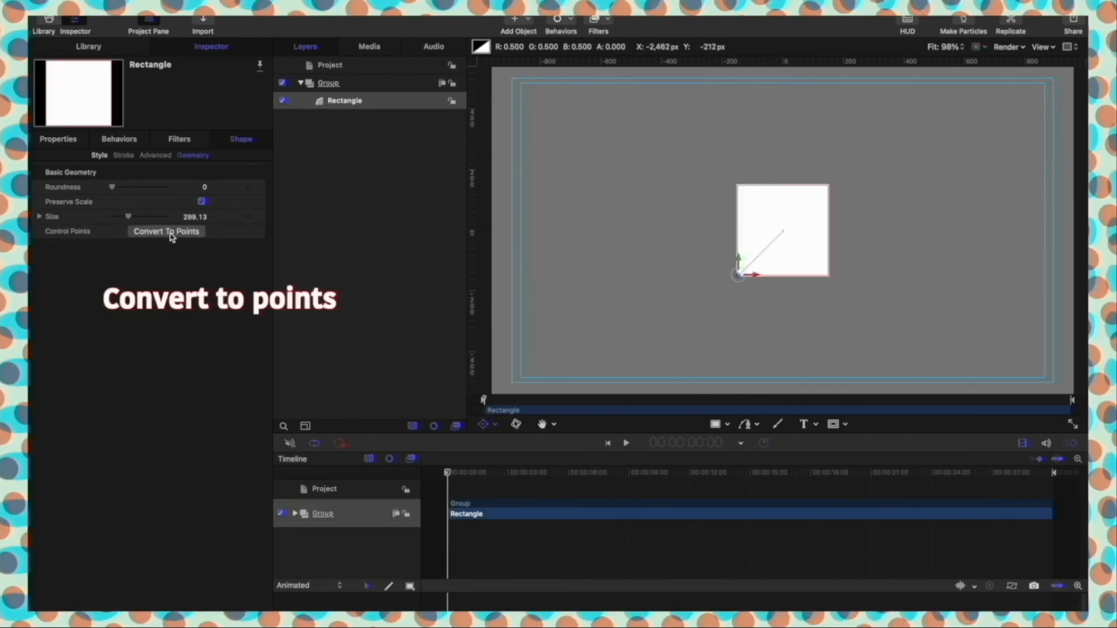
click(170, 236)
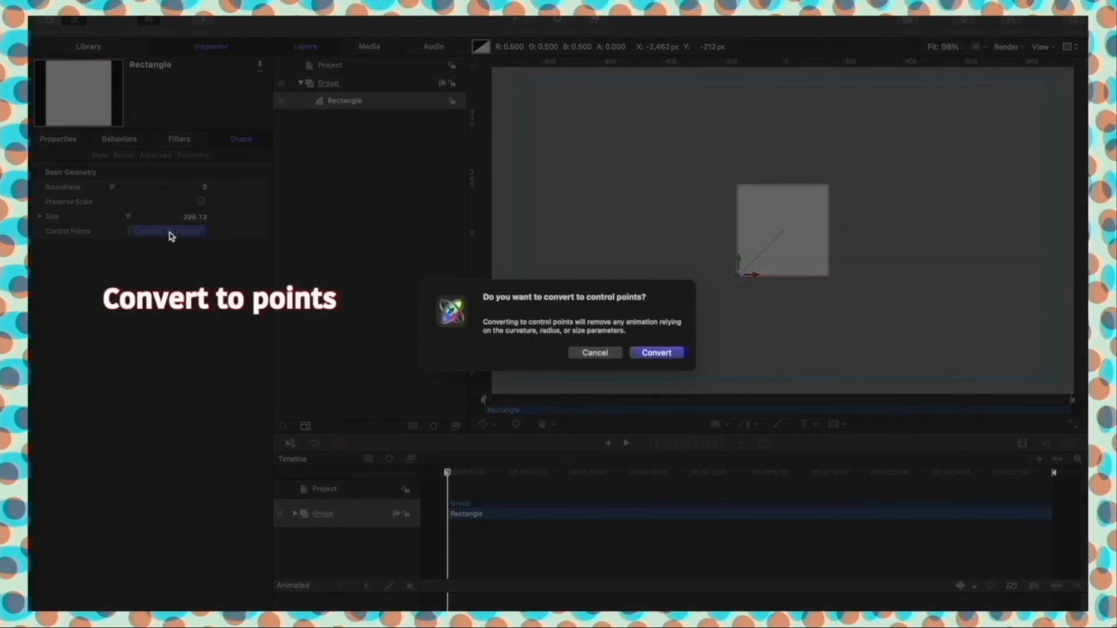
click(652, 353)
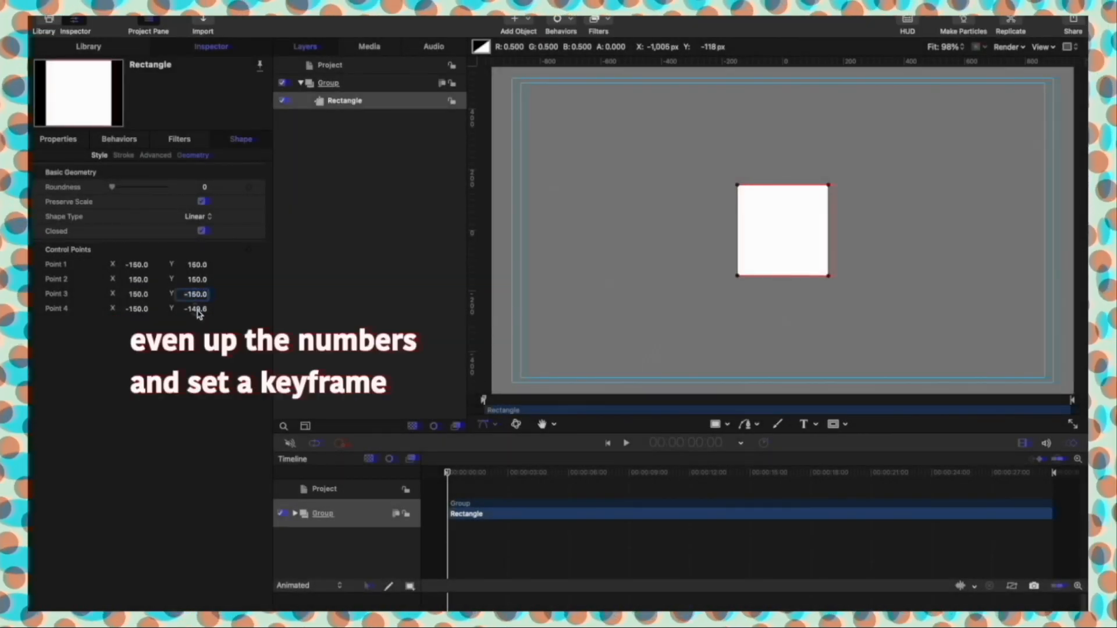
key(Tab)
click(249, 250)
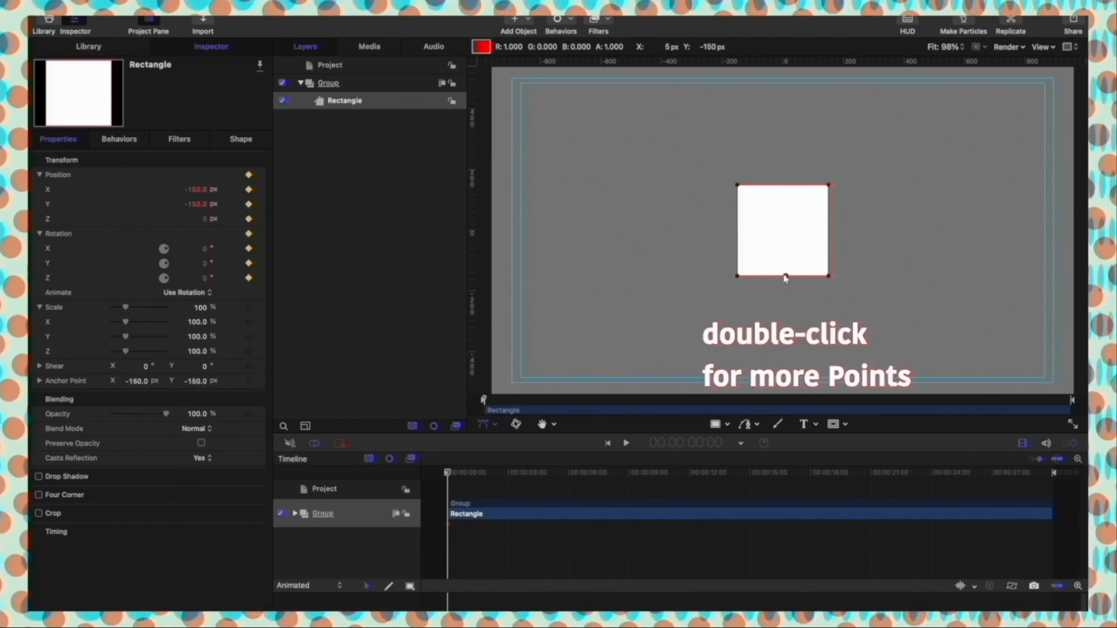
Step: Add control points on the white rectangle's lower and upper edges and centre them by setting Point 1 X and Point 4 X to 0
double_click(785, 276)
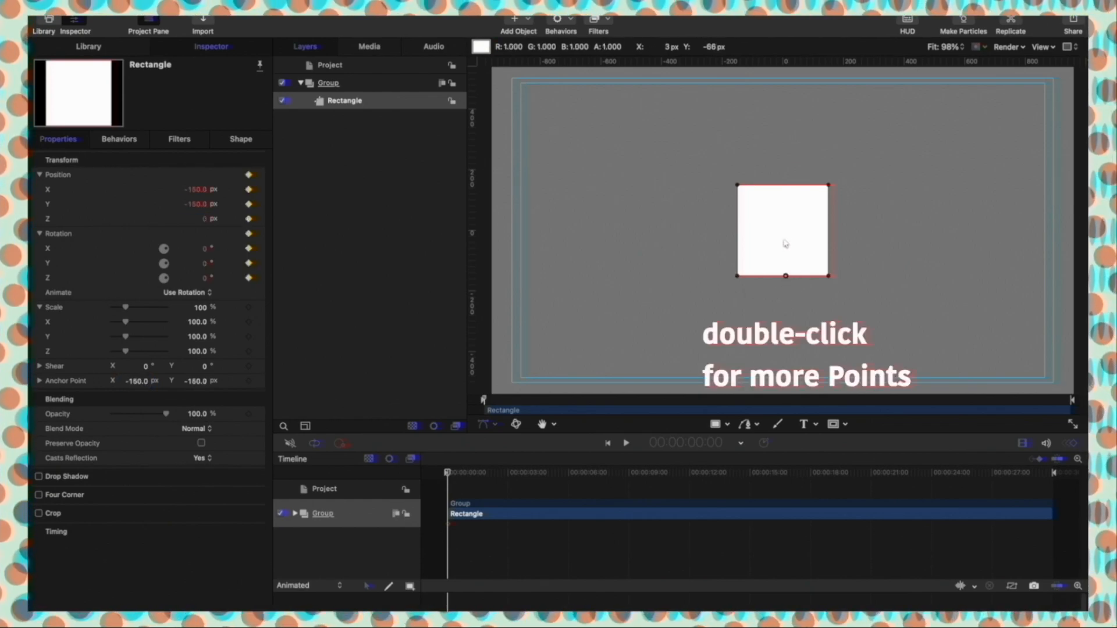
double_click(781, 186)
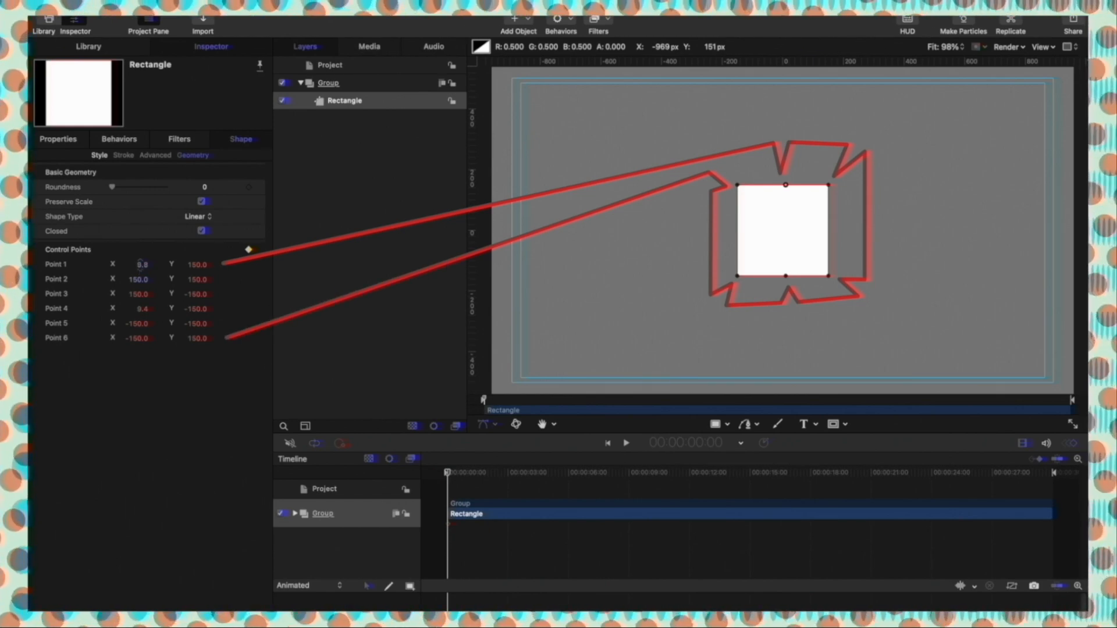
drag(141, 265, 138, 268)
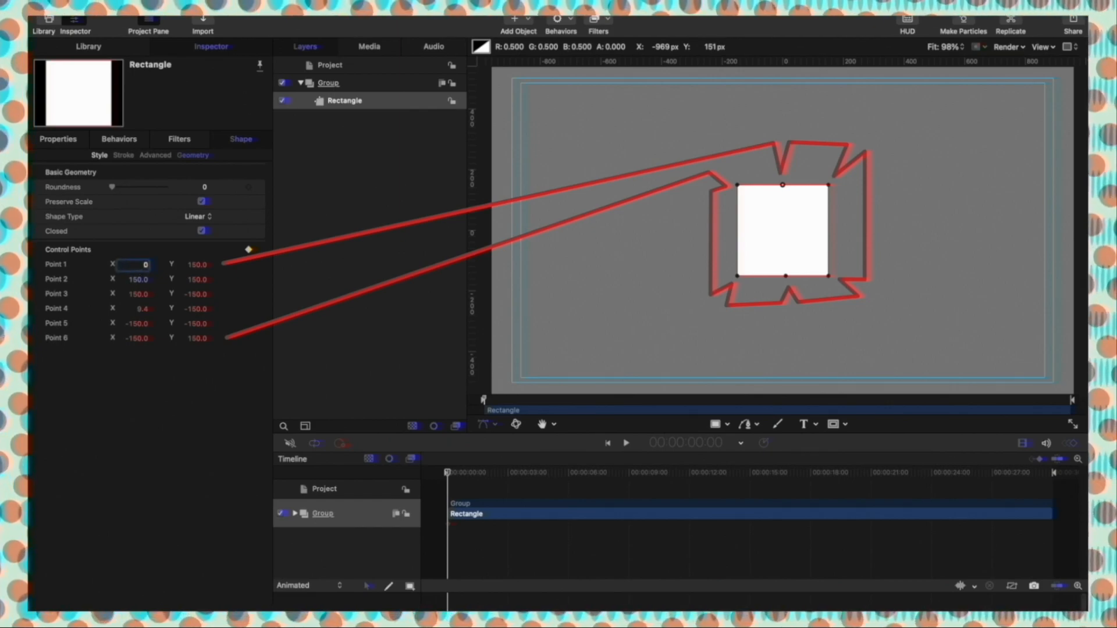
click(142, 310)
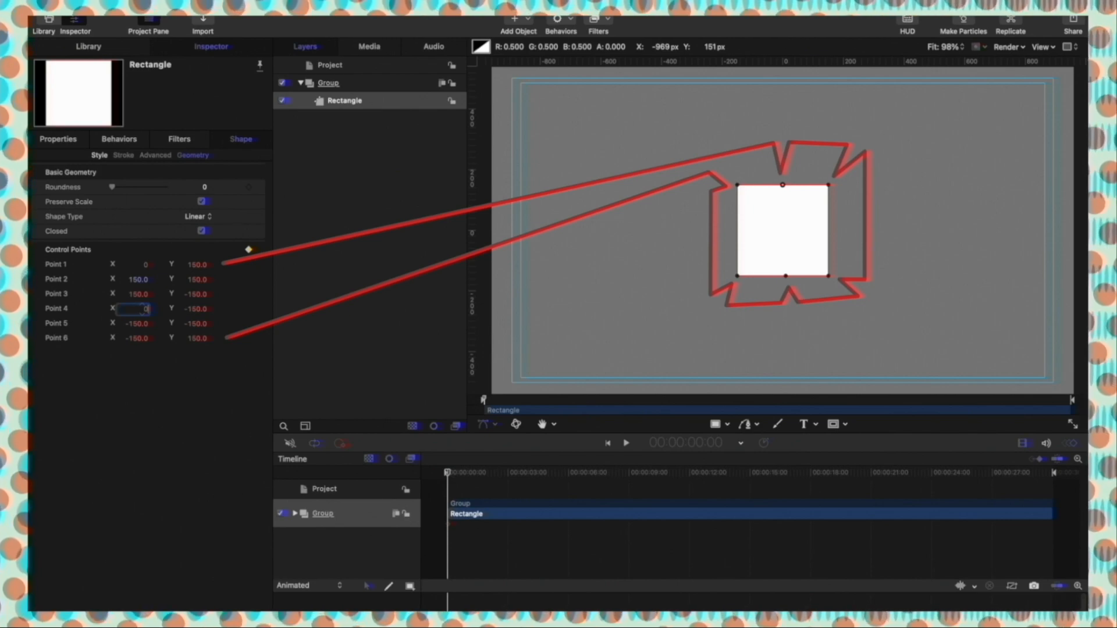
drag(144, 309, 144, 312)
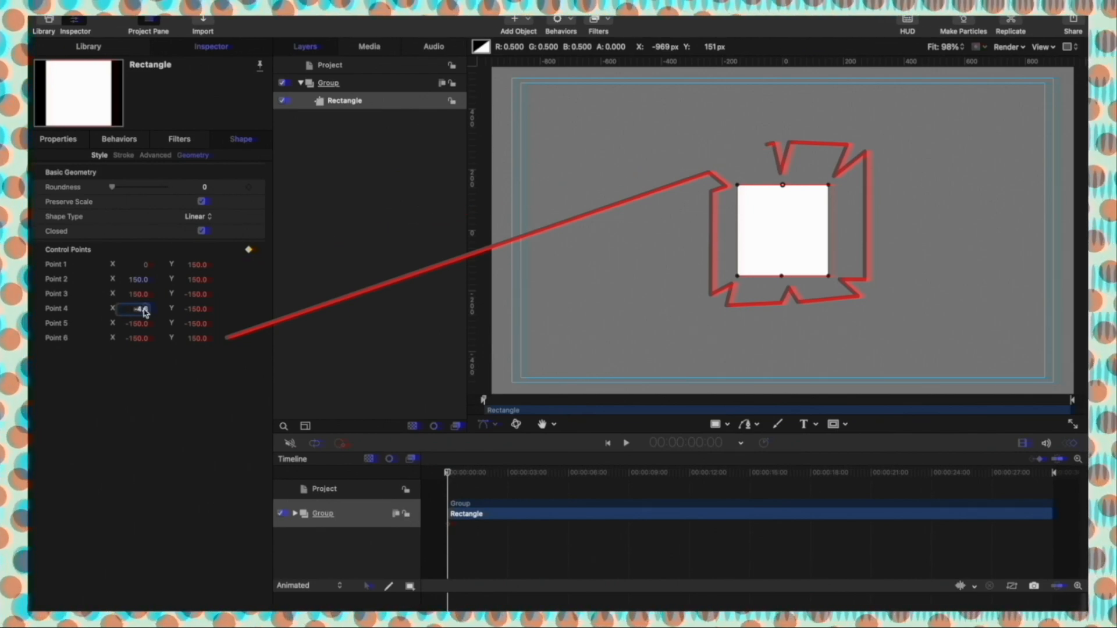
text(0)
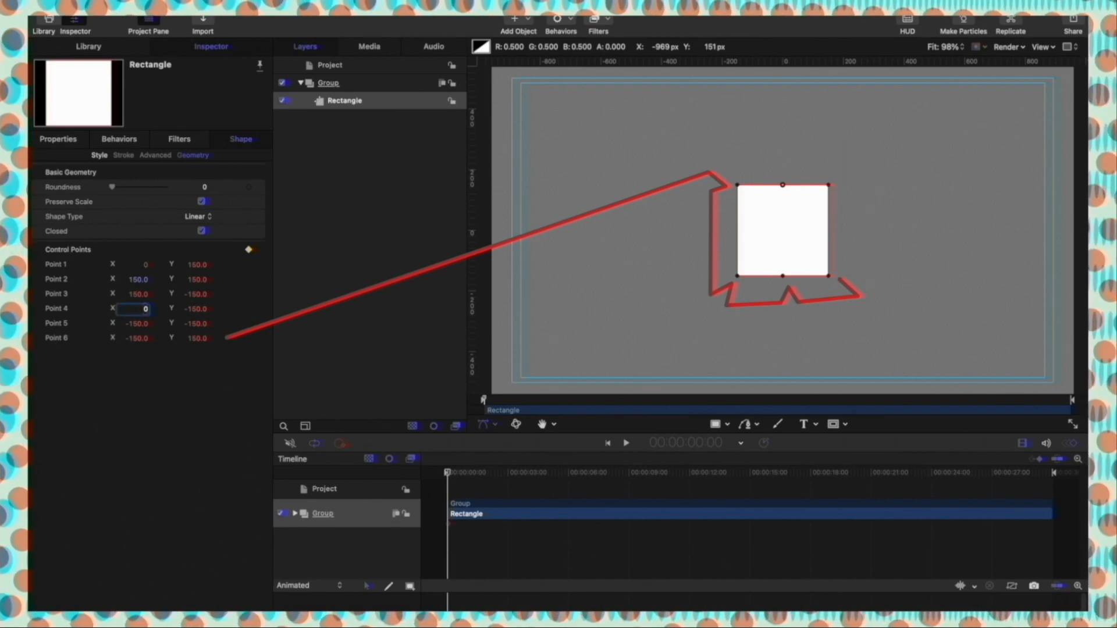
Step: Change the centre control points on the rectangle's upper and lower edges from Linear to Smooth
right_click(782, 184)
click(798, 206)
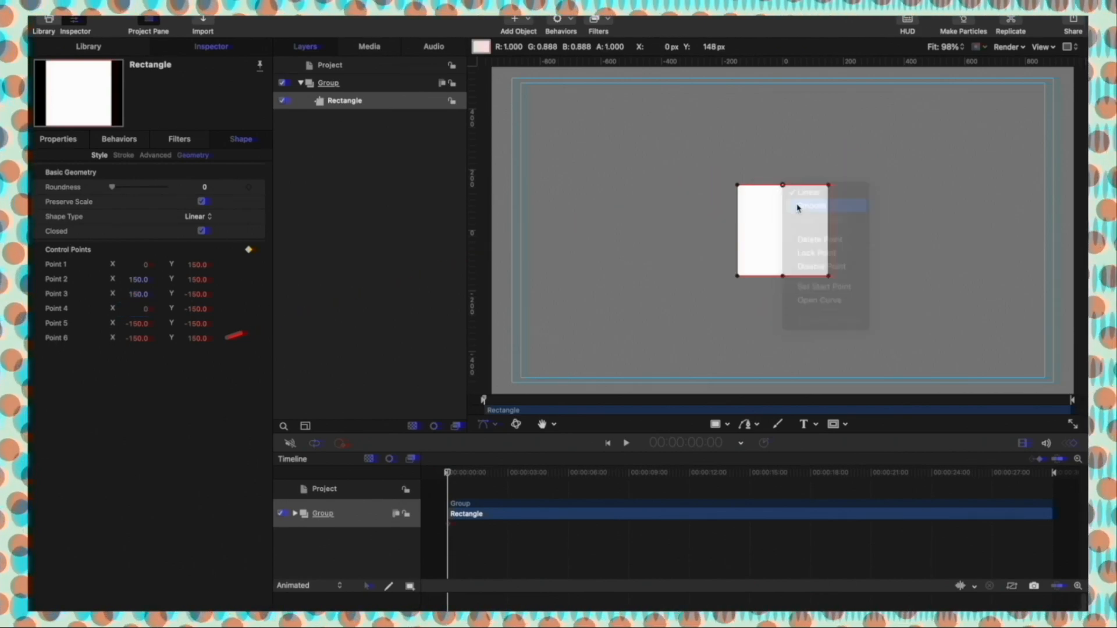
right_click(783, 276)
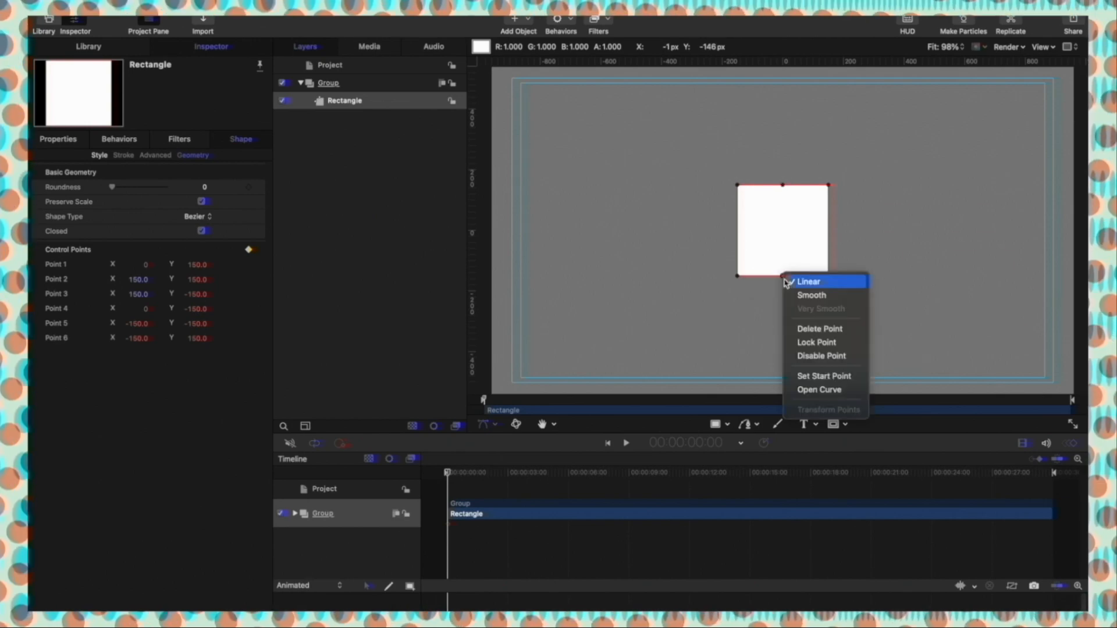
click(807, 295)
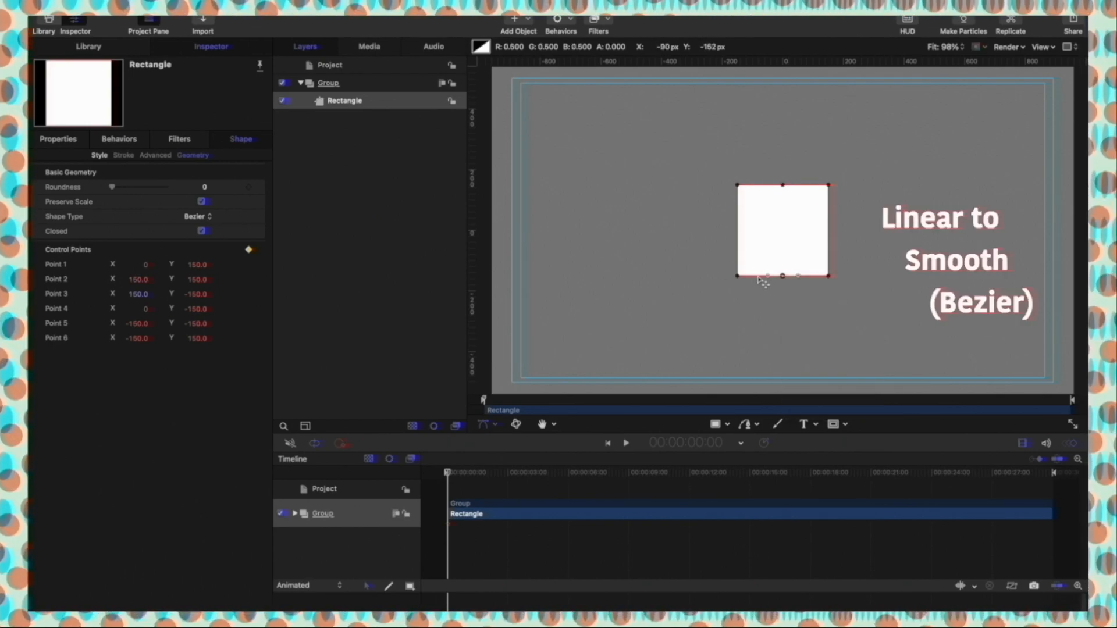
Step: Move Point 4 to X 0, Y -250 and set Point 1 Y to 250 on the first frame
drag(783, 277, 784, 301)
mouse_move(197, 308)
mouse_down()
mouse_move(210, 309)
mouse_move(195, 318)
mouse_up()
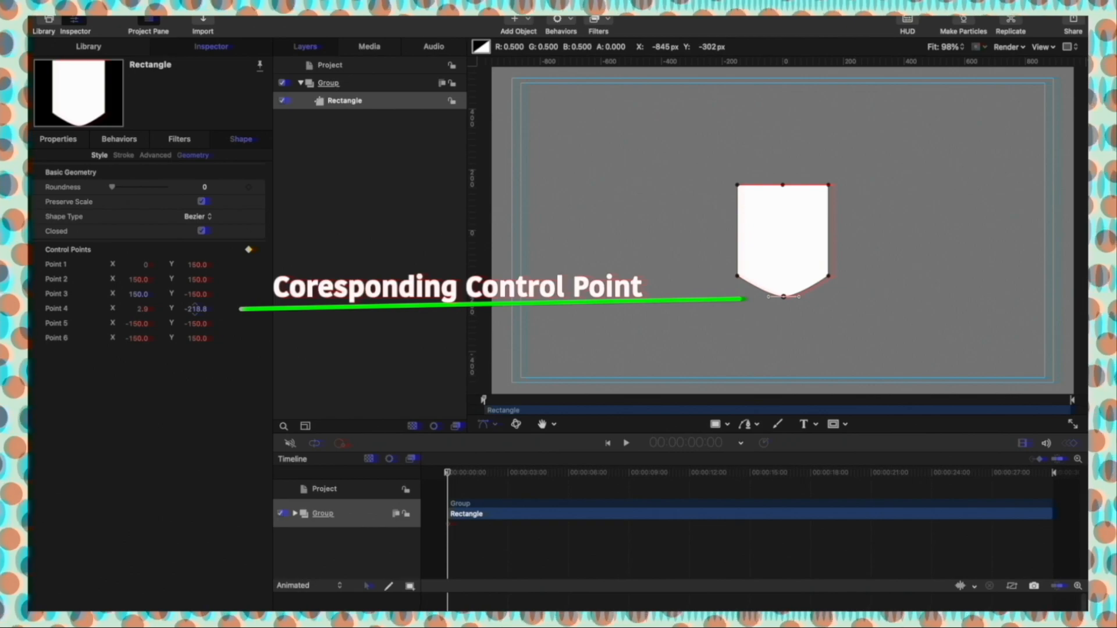
double_click(196, 309)
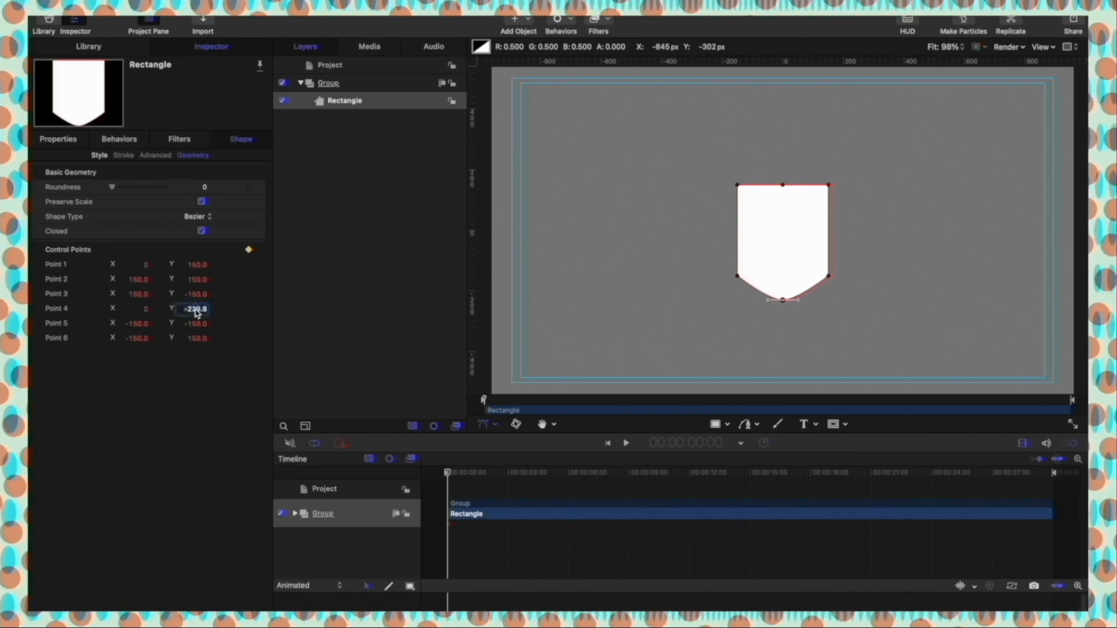
text(-2)
key(Return)
drag(196, 264, 197, 271)
double_click(195, 267)
text(250)
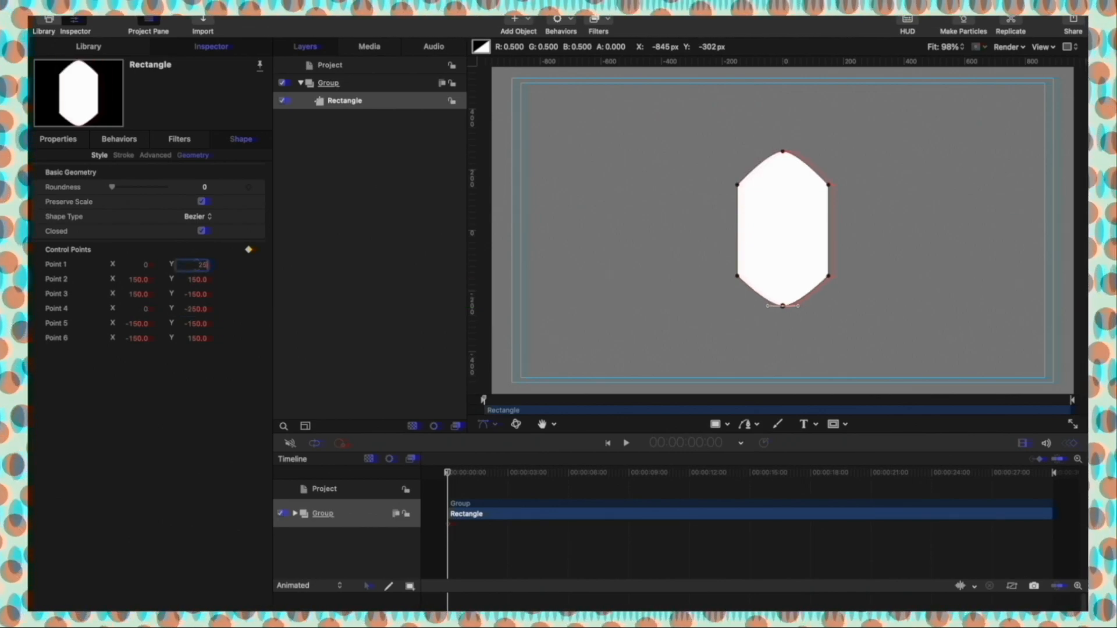
key(Return)
Step: At 6:09, keyframe the swapped centre points by setting Point 1 Y to -250 and Point 4 Y to 250
drag(448, 473, 576, 484)
double_click(196, 265)
text(-250)
key(Return)
double_click(197, 309)
text(250)
key(Return)
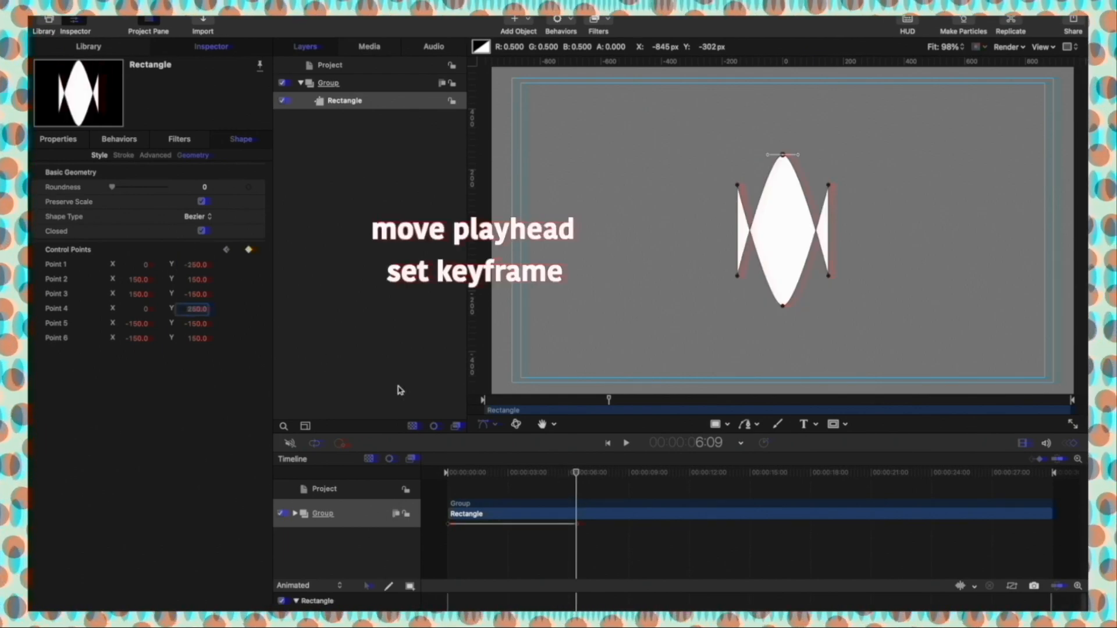
Step: At 11:22, keyframe Point 1 Y at 250 and Point 4 Y at -150, and move the playhead further along the timeline
double_click(192, 309)
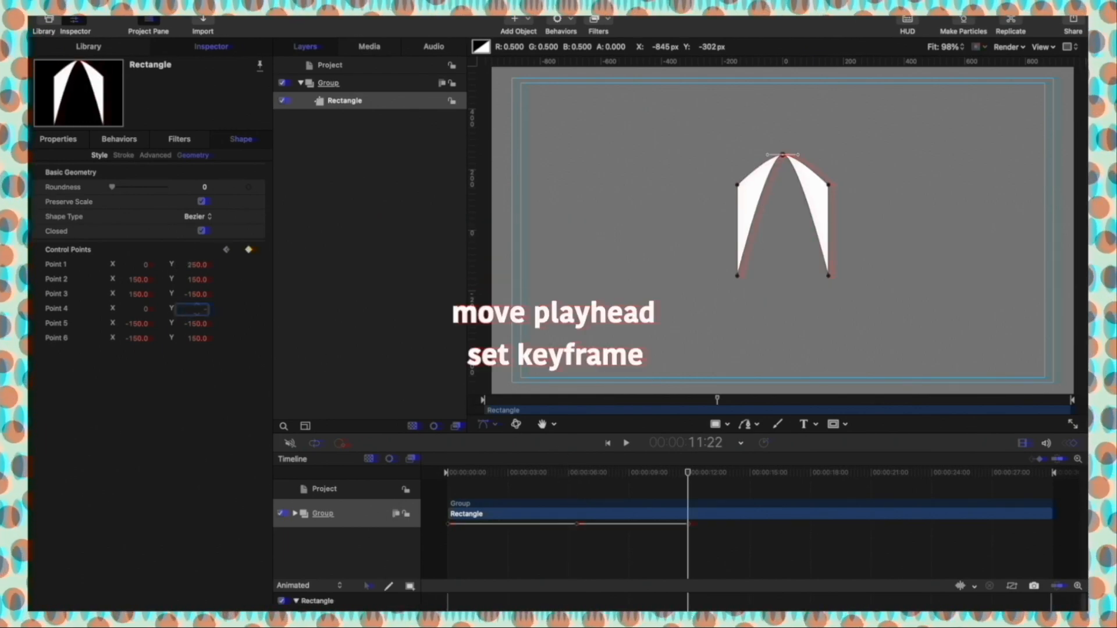
text(-150)
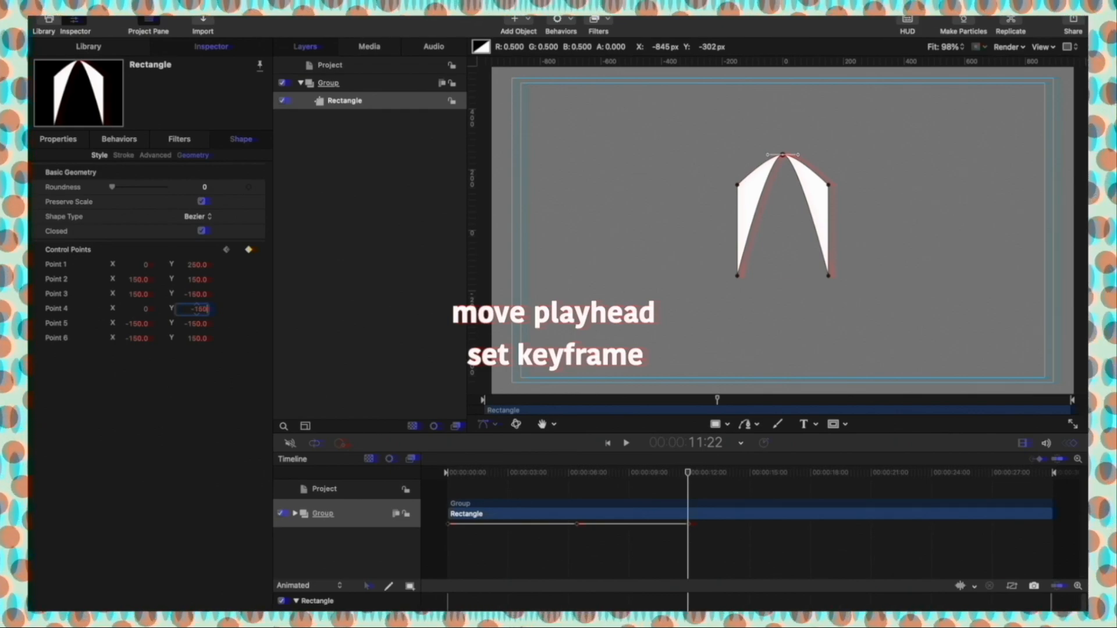
key(Return)
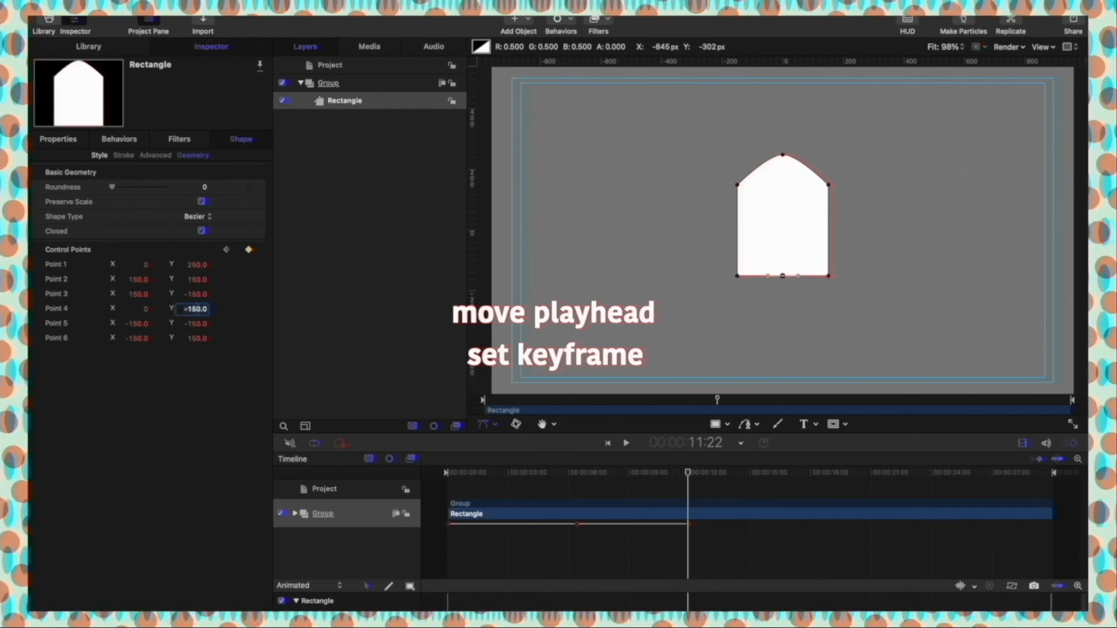
click(810, 487)
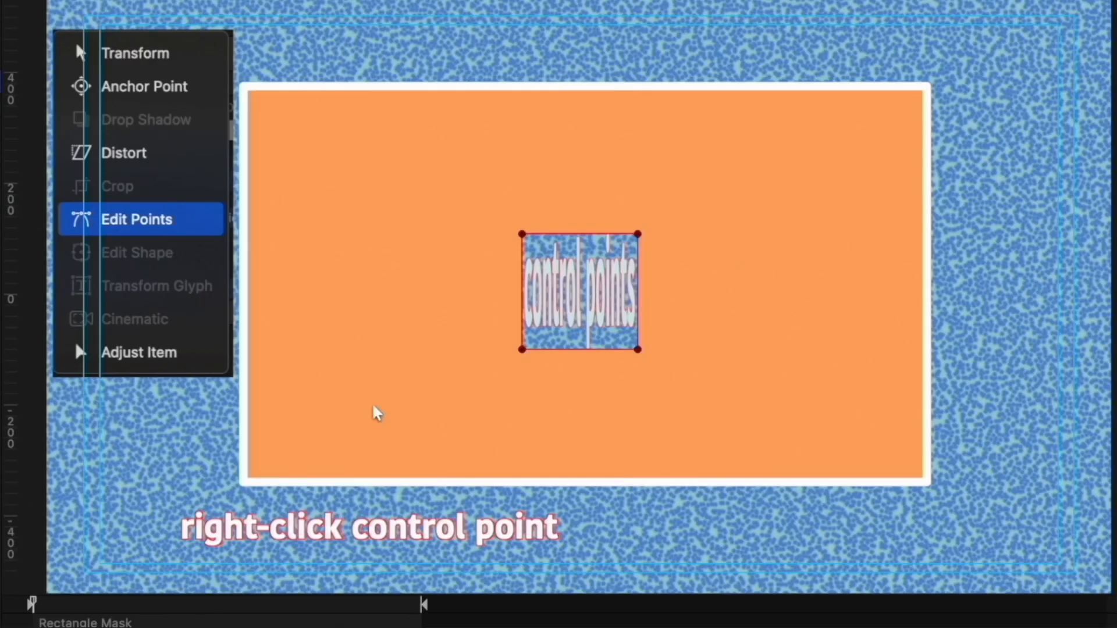
Step: Link the bezier handles of the rectangle mask's upper-left control point and move the point up and to the left
right_click(522, 351)
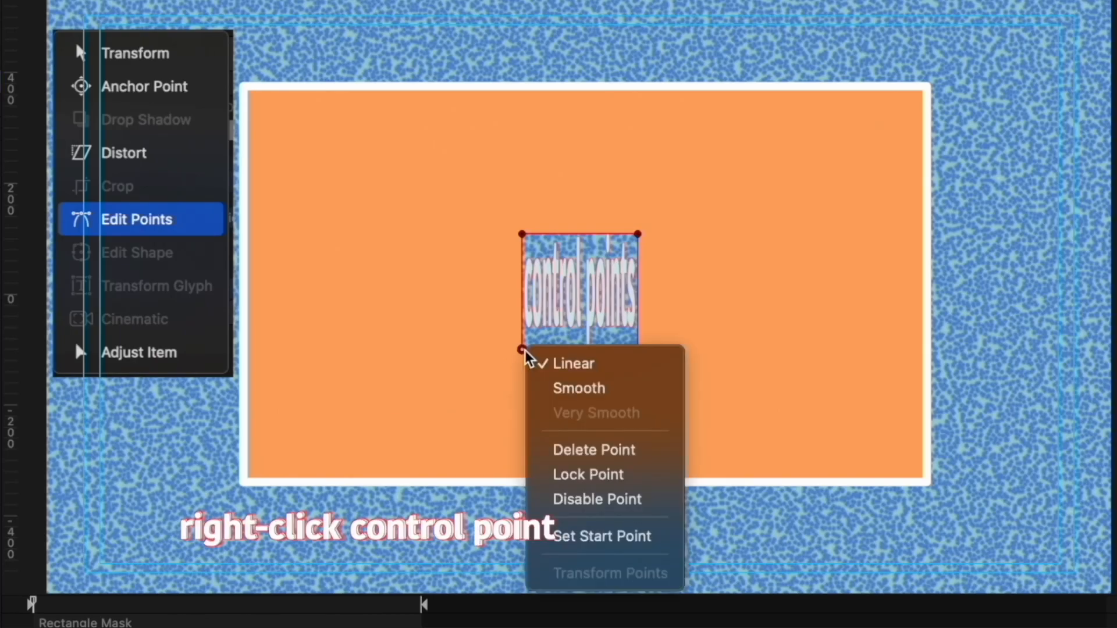
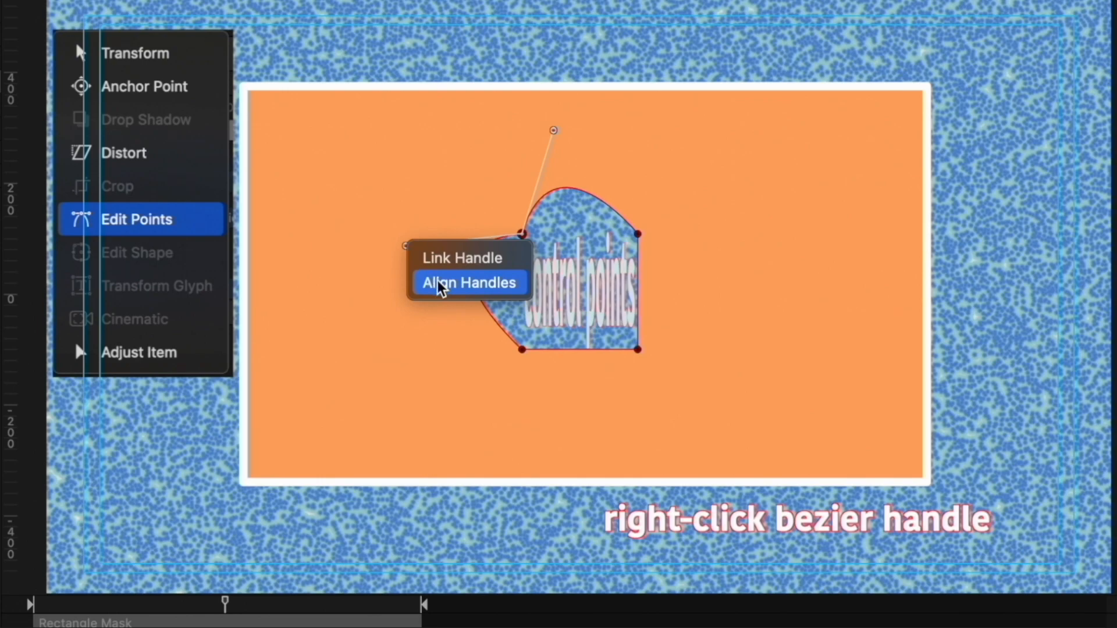
click(445, 260)
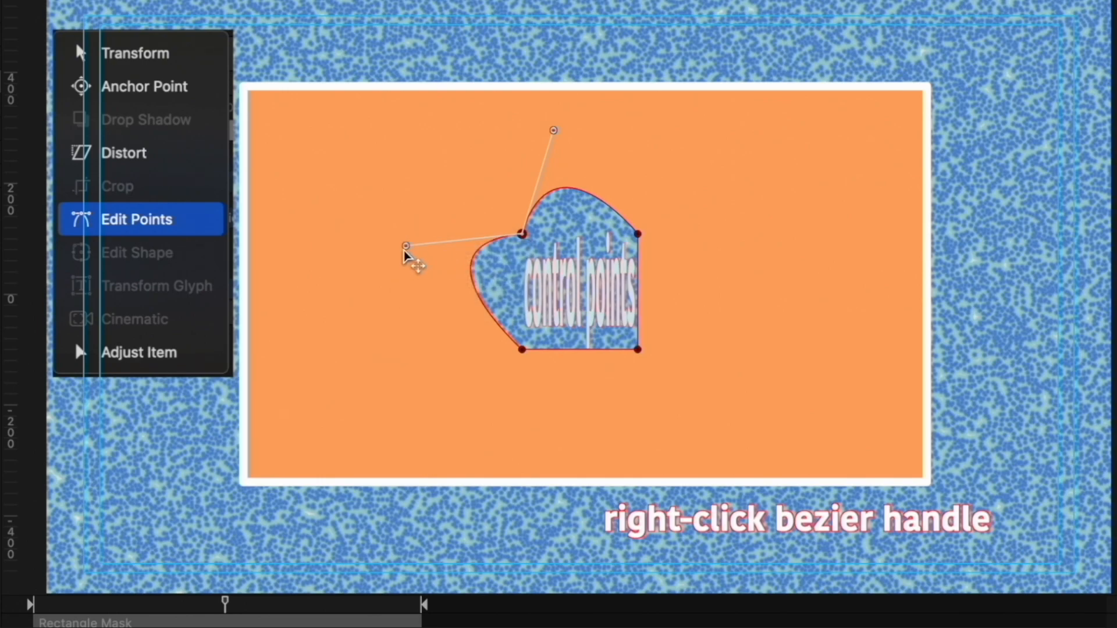
mouse_move(405, 248)
mouse_down()
mouse_move(394, 180)
mouse_move(414, 274)
mouse_move(402, 195)
mouse_move(381, 232)
mouse_move(391, 249)
mouse_up()
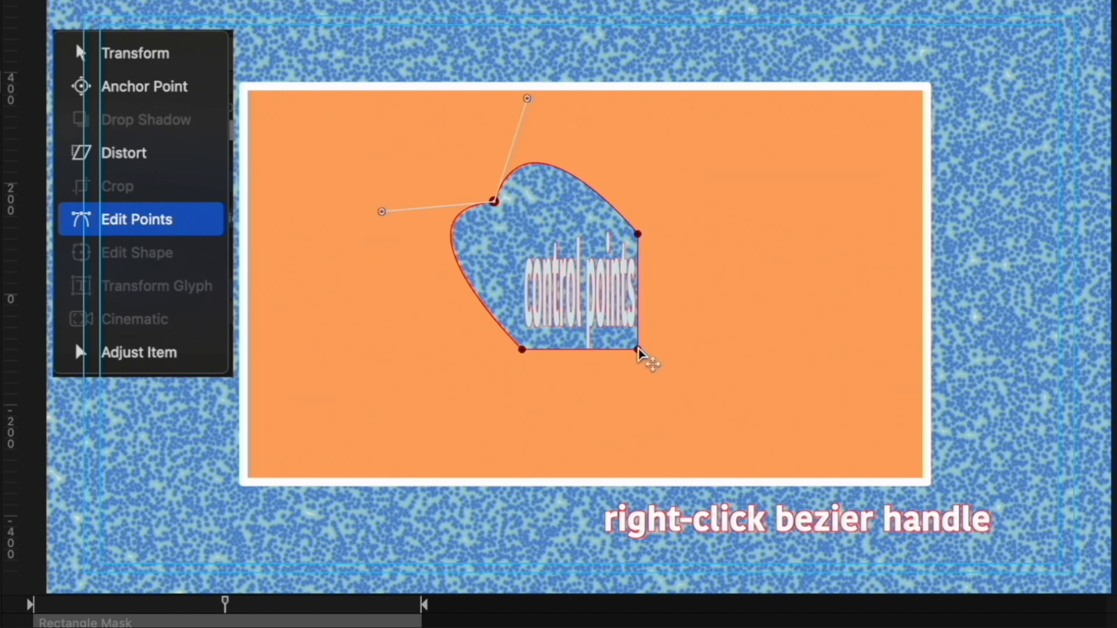
Step: Align the bezier handles of the mask's upper-left control point and adjust its left handle
right_click(383, 213)
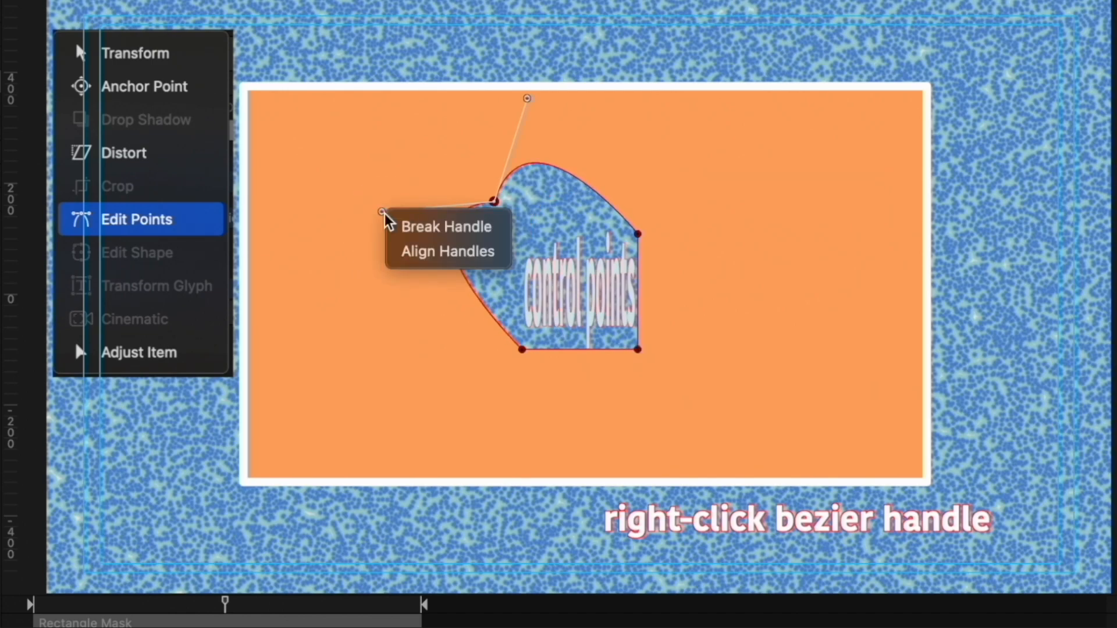
click(430, 251)
click(381, 201)
drag(381, 199, 383, 202)
Step: Change the mask's lower-right control point to Smooth and reposition it
click(638, 350)
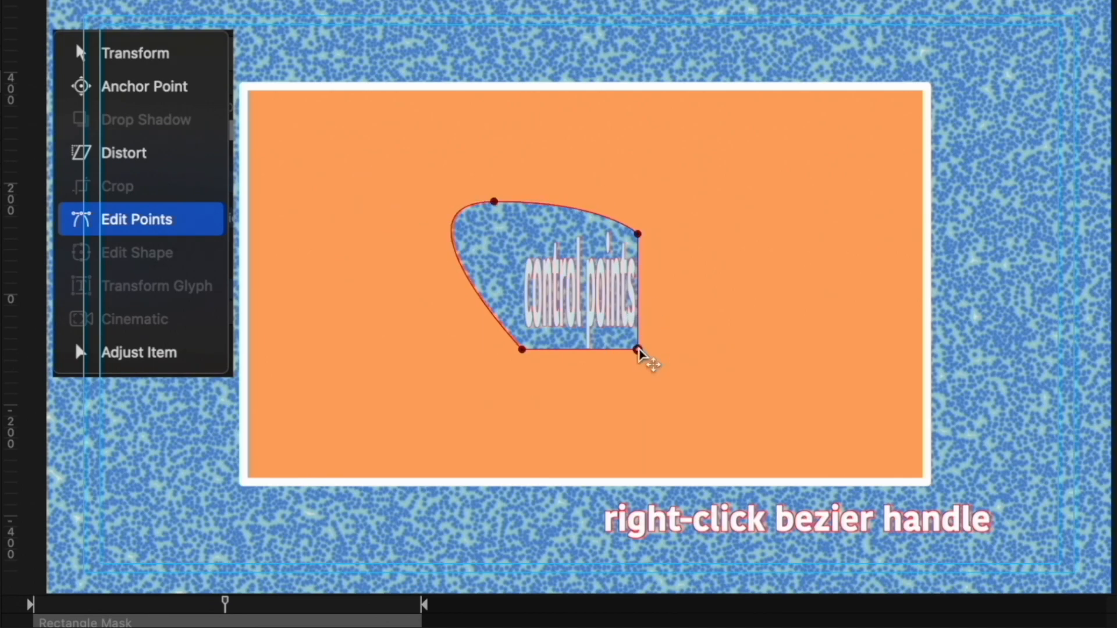
right_click(639, 351)
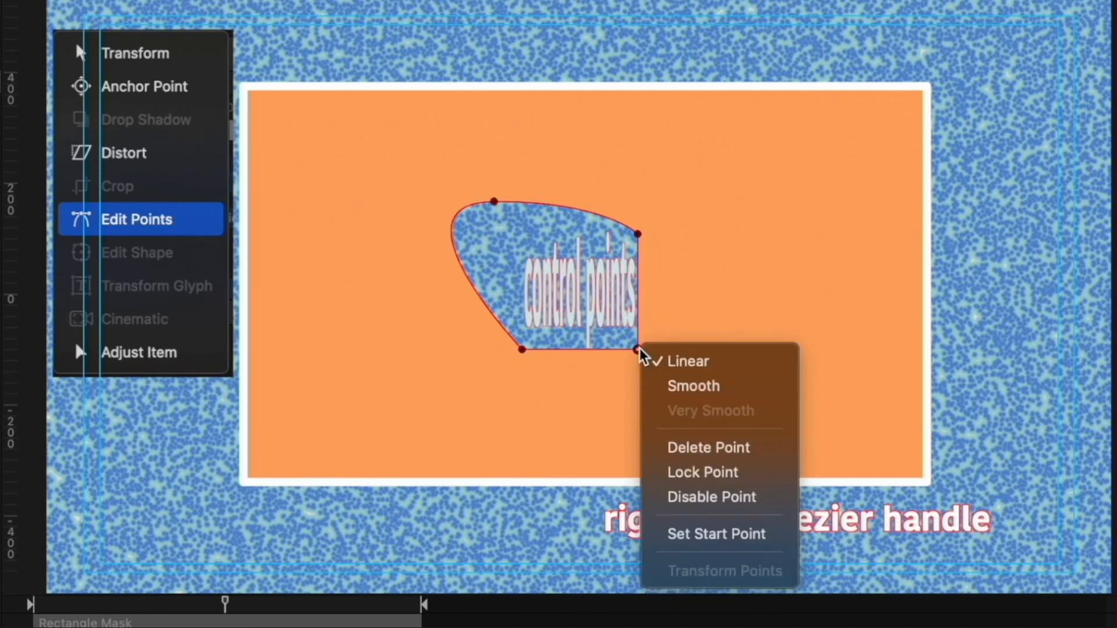
click(702, 388)
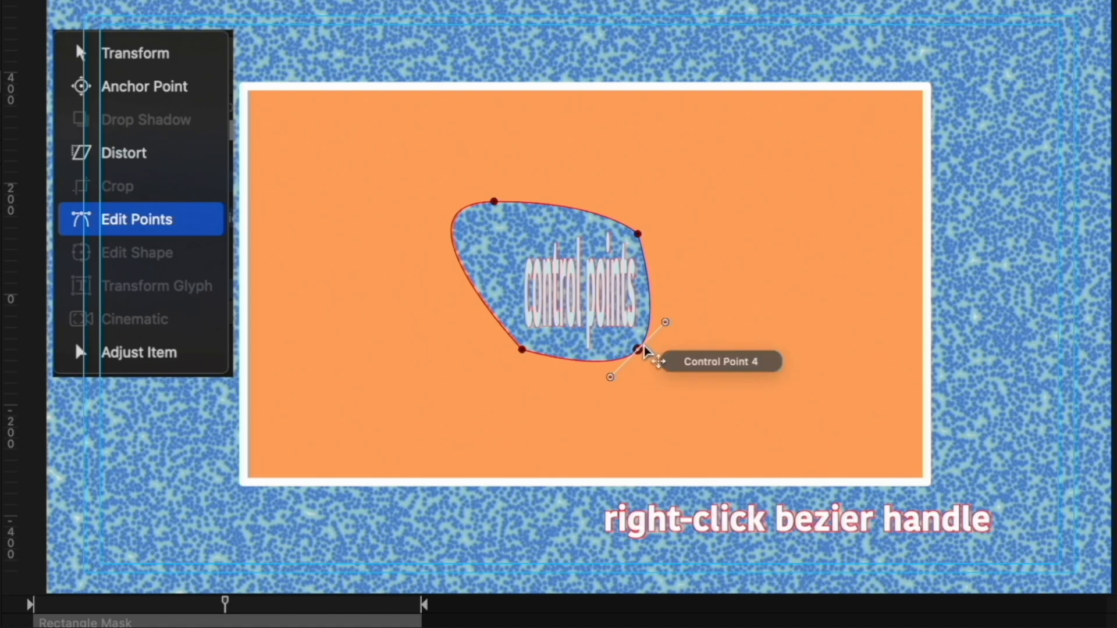
drag(638, 351, 784, 165)
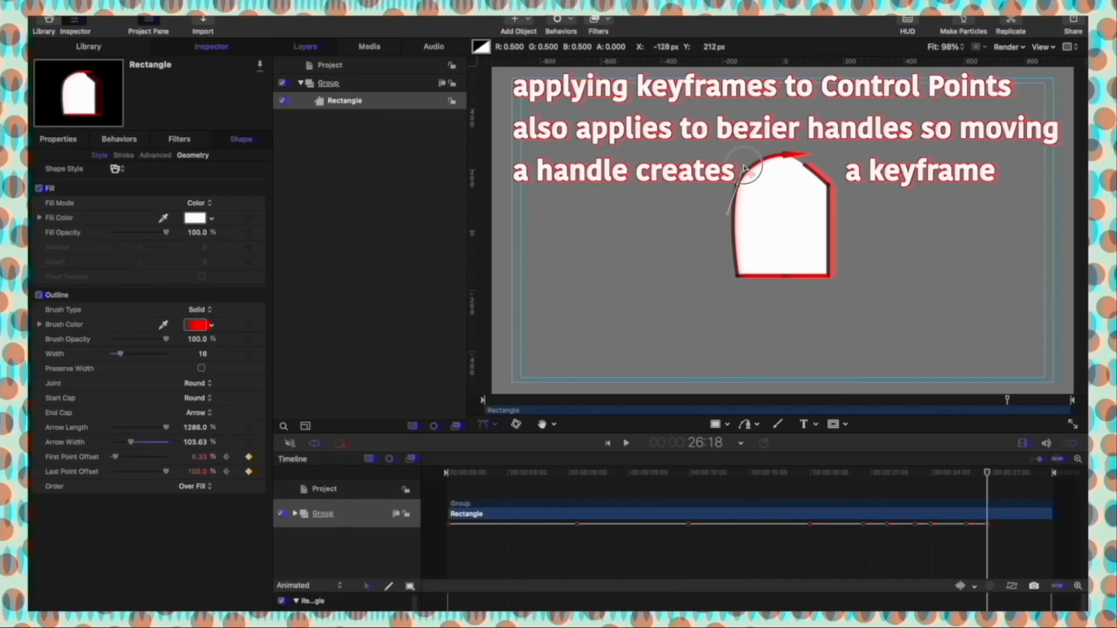
Step: At 26:18, raise the outlined rectangle's upper-left bezier handle, and make its lower-right point Smooth and pull that point's handle downwards
drag(734, 175, 728, 141)
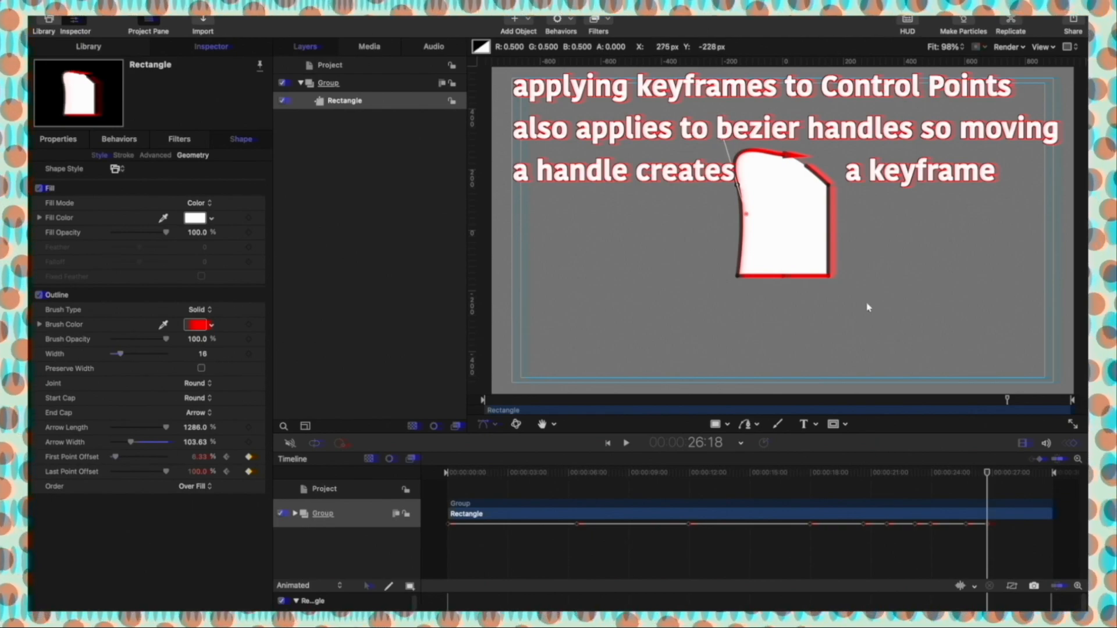
right_click(830, 279)
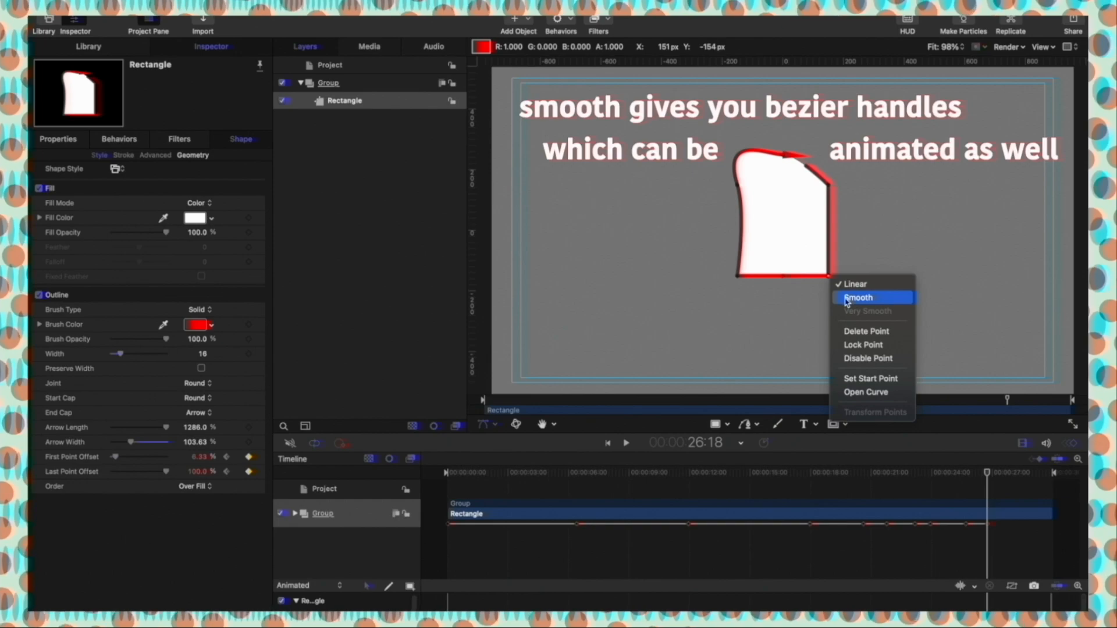
click(846, 299)
drag(810, 302, 809, 343)
click(739, 278)
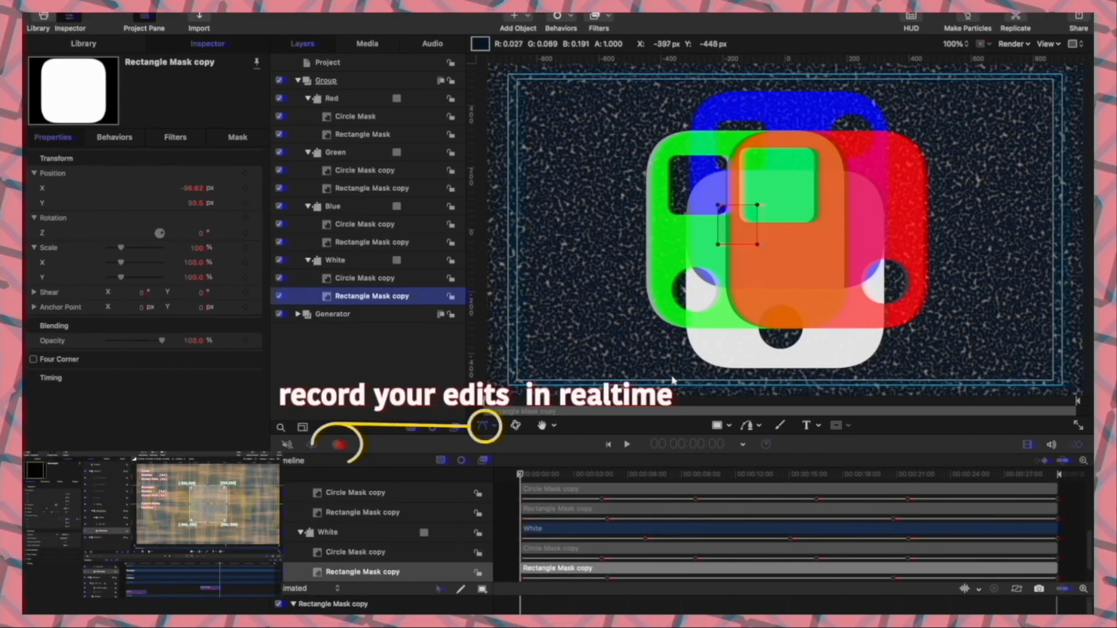
Step: With recording enabled, play to 2:03 and move Control Point 2 of the White layer's rectangle mask up and to the right
click(626, 445)
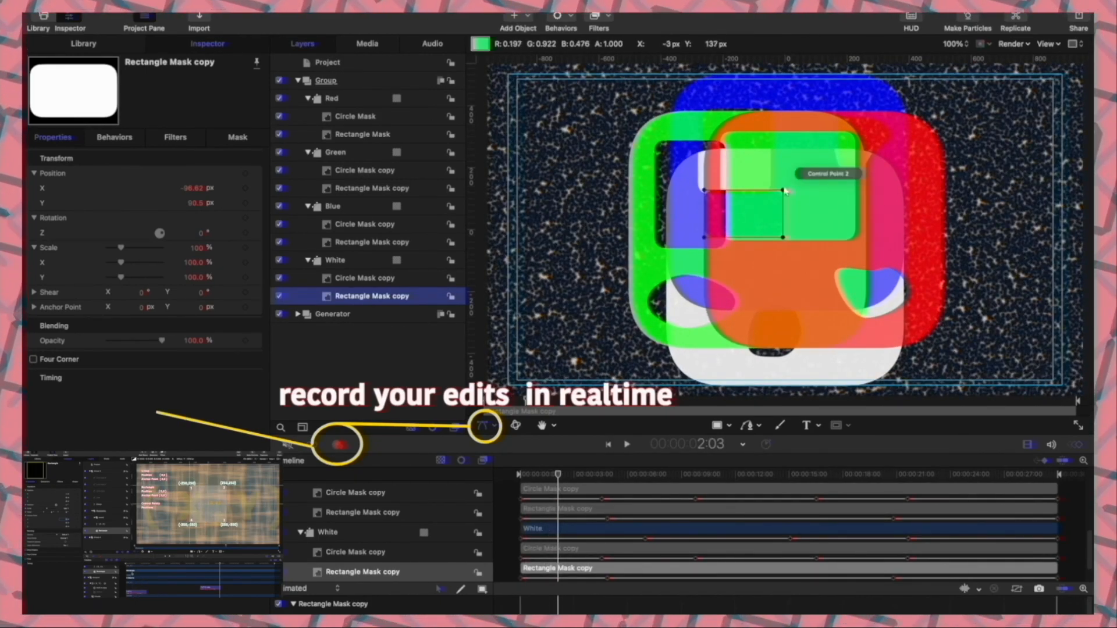
drag(784, 192, 792, 178)
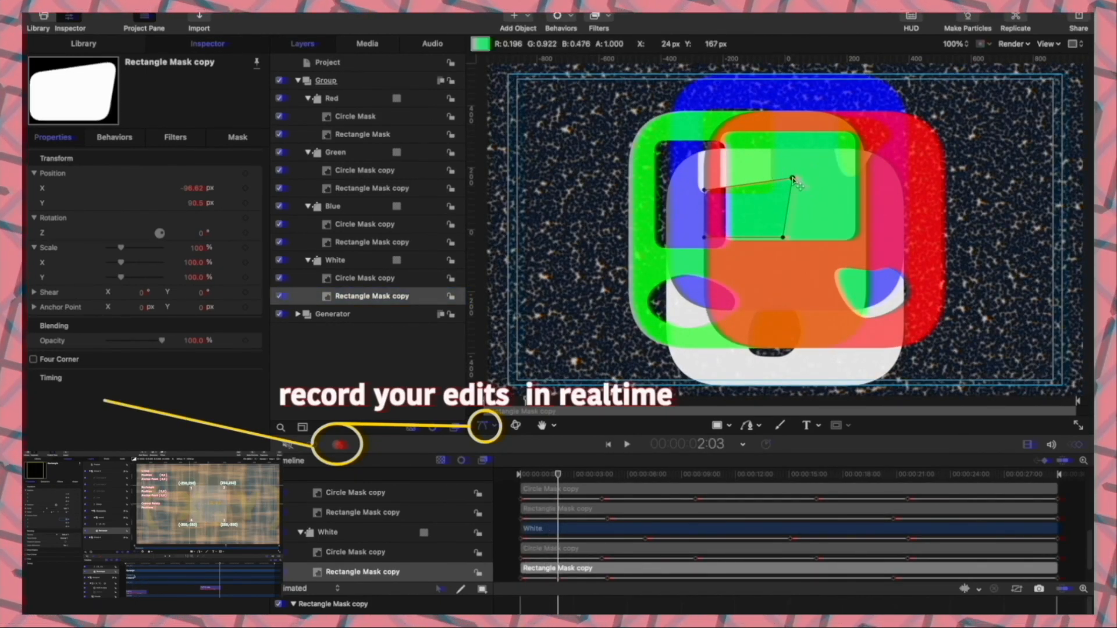
Step: Show the White rectangle mask's control points and, with recording enabled, move its lower-left and upper-left points downwards at successive times
click(236, 137)
click(629, 444)
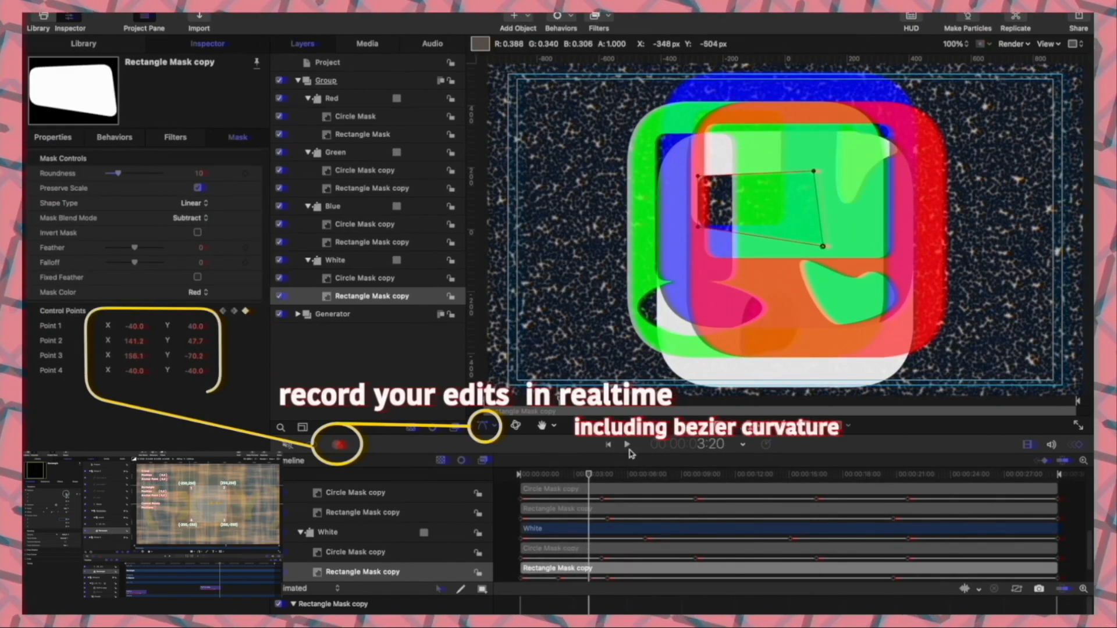
drag(699, 209, 701, 253)
click(626, 445)
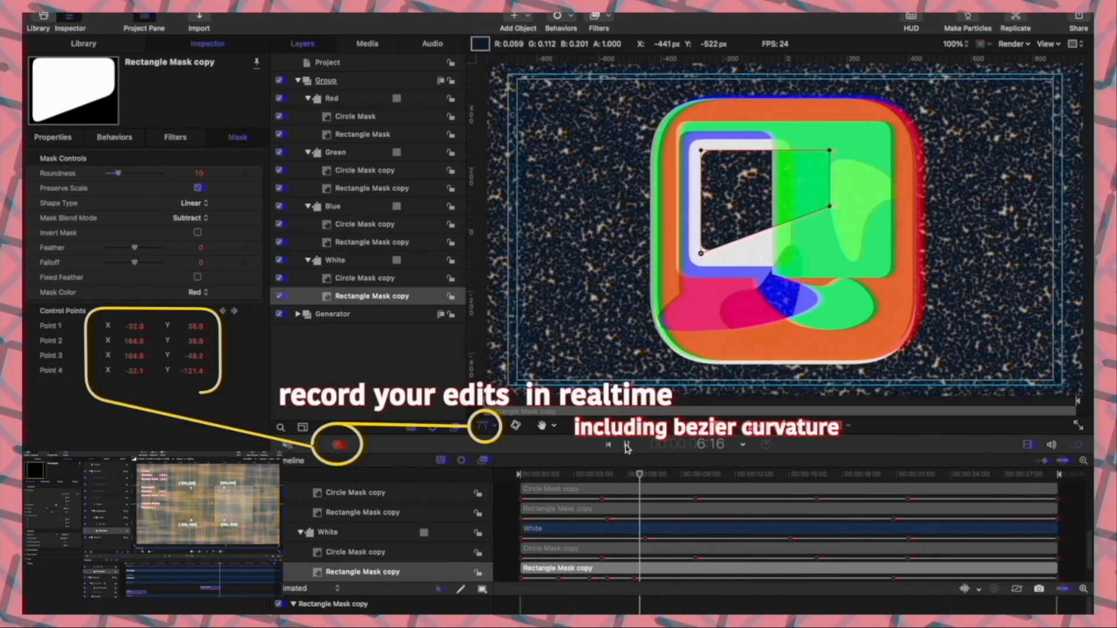
click(627, 445)
drag(710, 140, 708, 144)
click(627, 445)
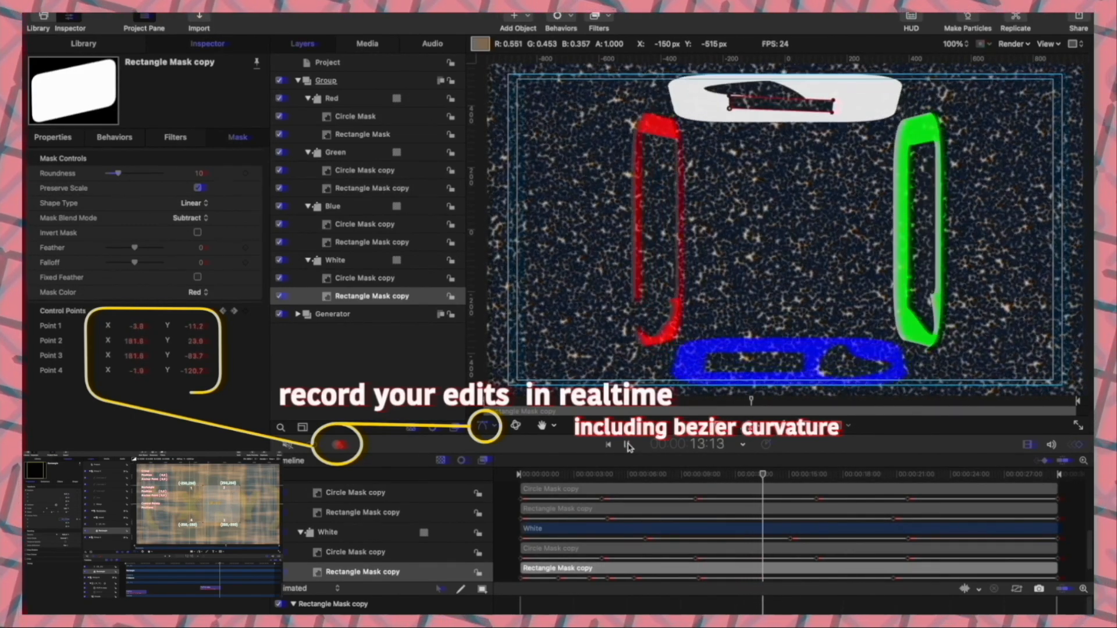
Step: At 15:12, move the White rectangle mask's two lower control points outwards on the canvas and resume playback
key(space)
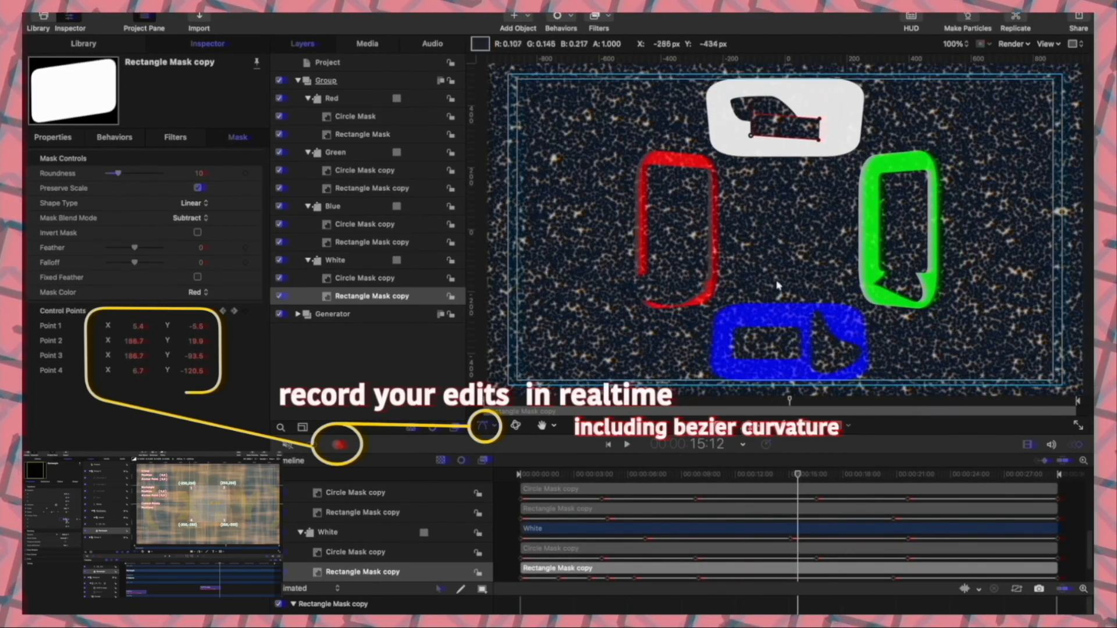
drag(820, 141, 845, 147)
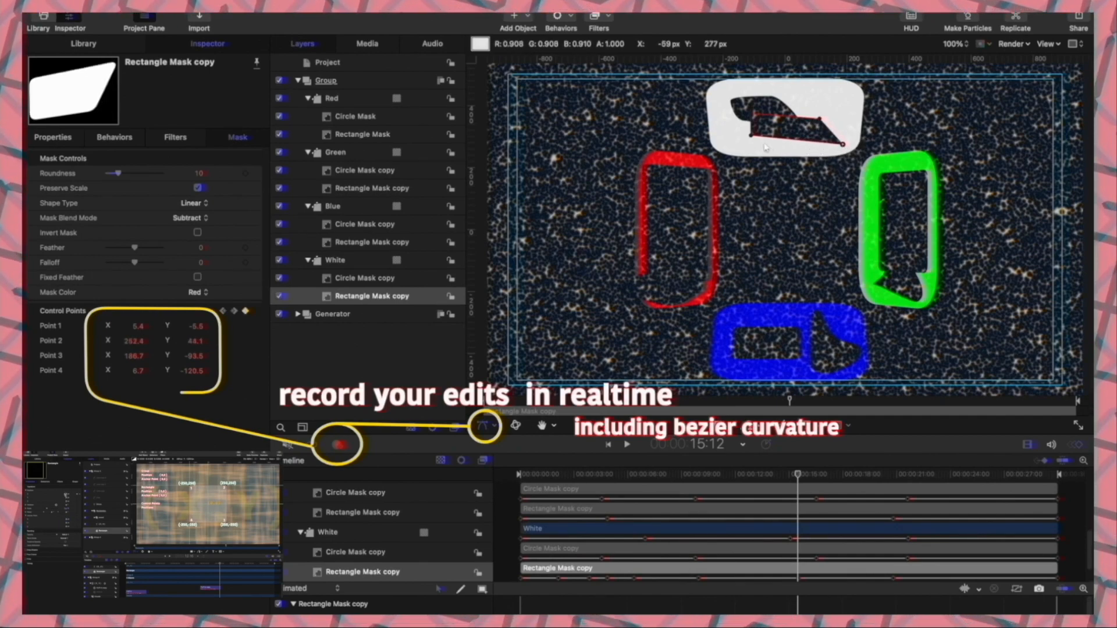
drag(750, 138, 726, 144)
click(626, 444)
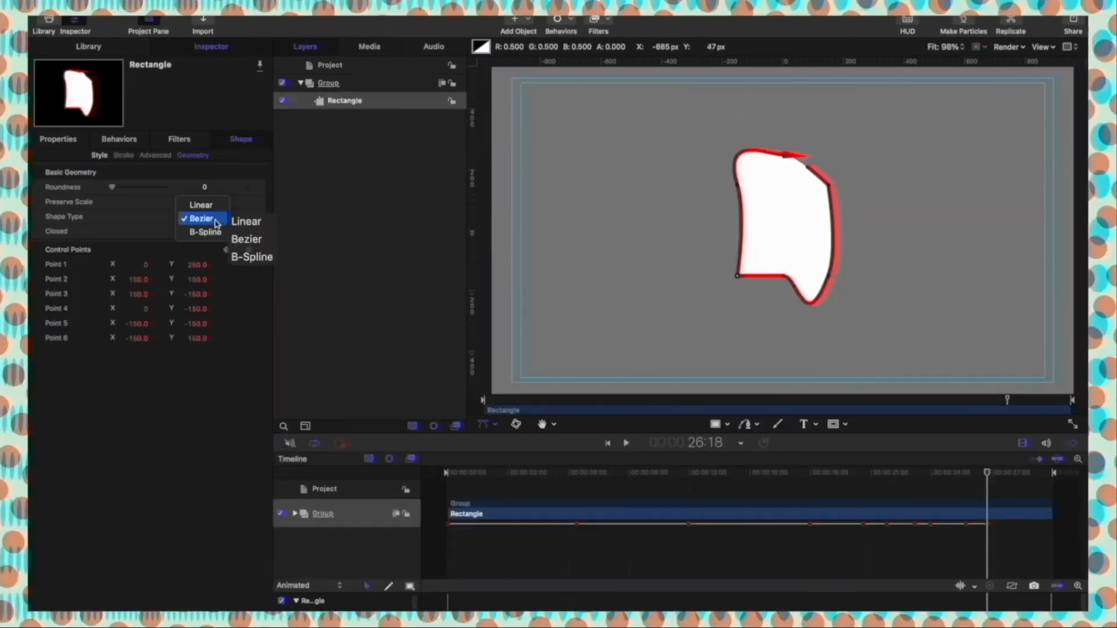
Step: In the Rectangle's geometry settings, change the Shape Type to B-Spline
click(193, 155)
click(198, 216)
click(204, 232)
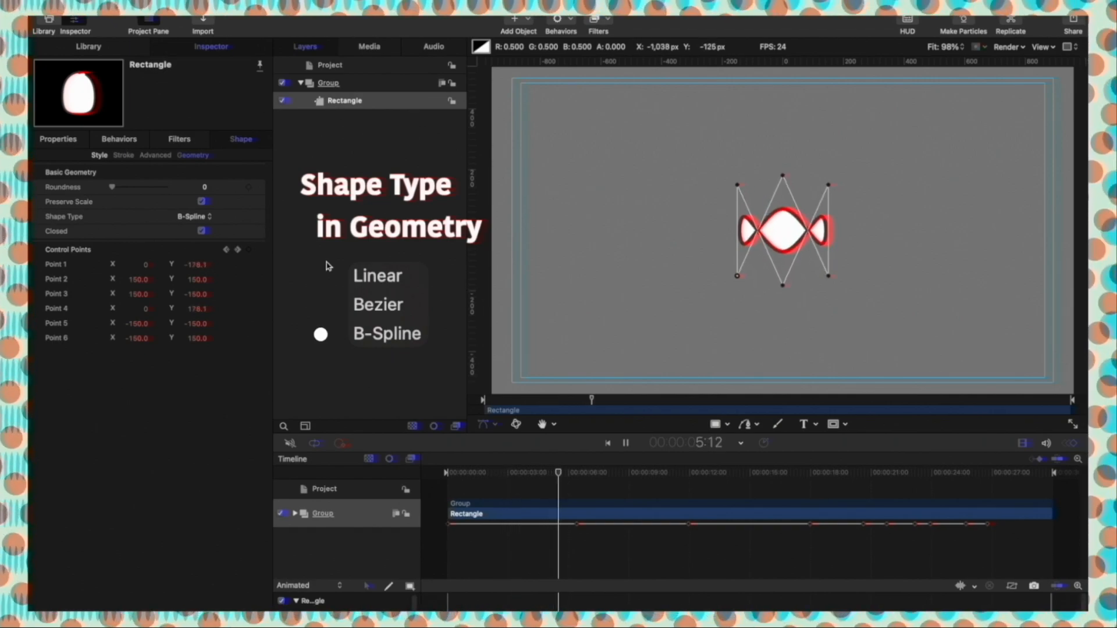
Step: Change the Rectangle's Shape Type to Linear, scrub through the animation, and switch the type to Bezier
click(194, 217)
click(192, 186)
click(605, 484)
drag(606, 488, 563, 500)
click(199, 216)
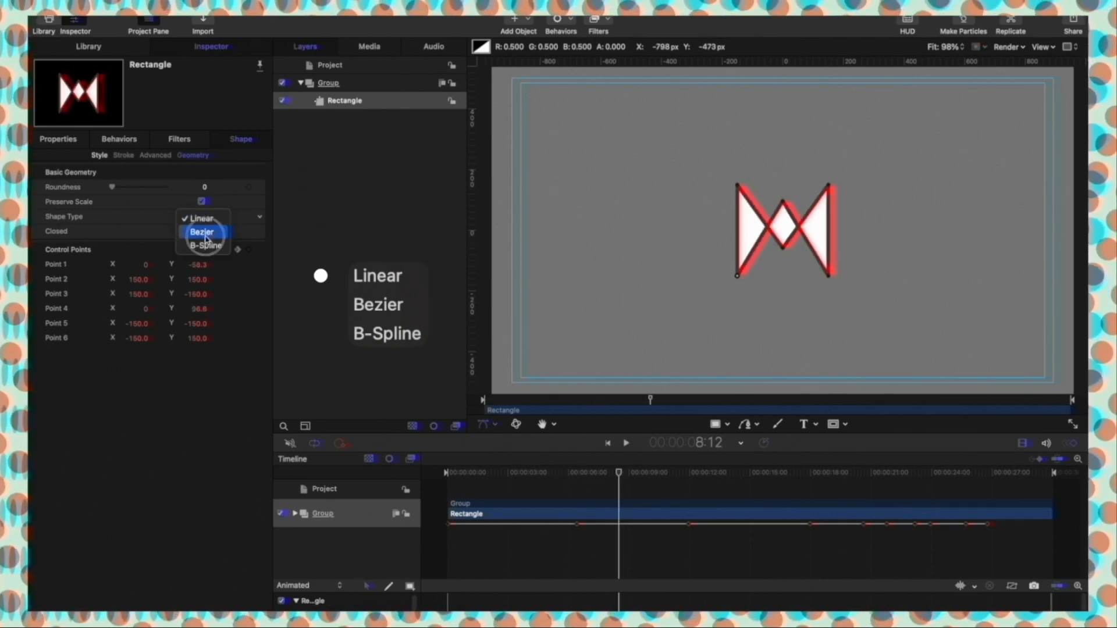
click(204, 232)
Step: Go to 1:13 and set the Rectangle's Shape Type to Linear
drag(618, 472, 478, 478)
click(197, 216)
click(198, 207)
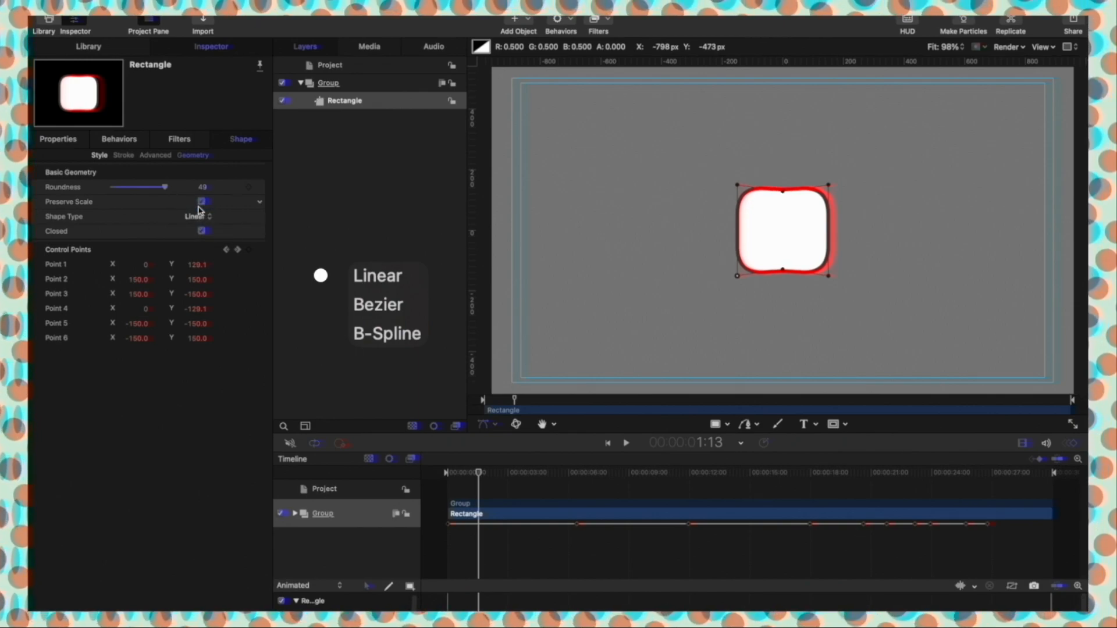
Step: Return to the first frame, set the Rectangle's Shape Type to Bezier and lower its Roundness to 0
drag(489, 482, 426, 486)
click(198, 217)
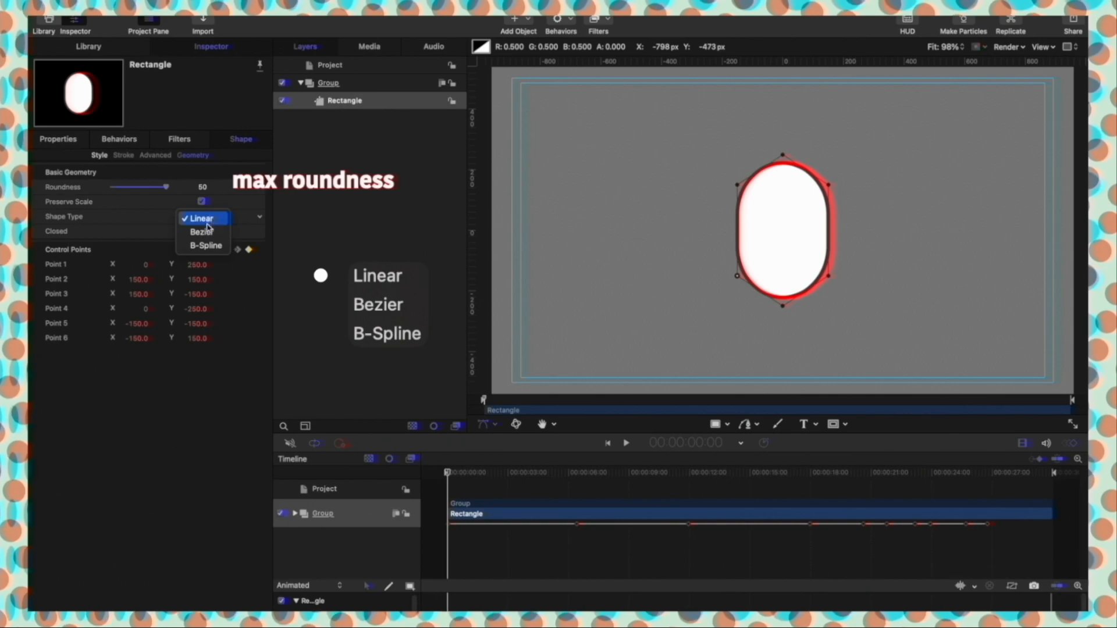
click(201, 231)
drag(167, 187, 88, 192)
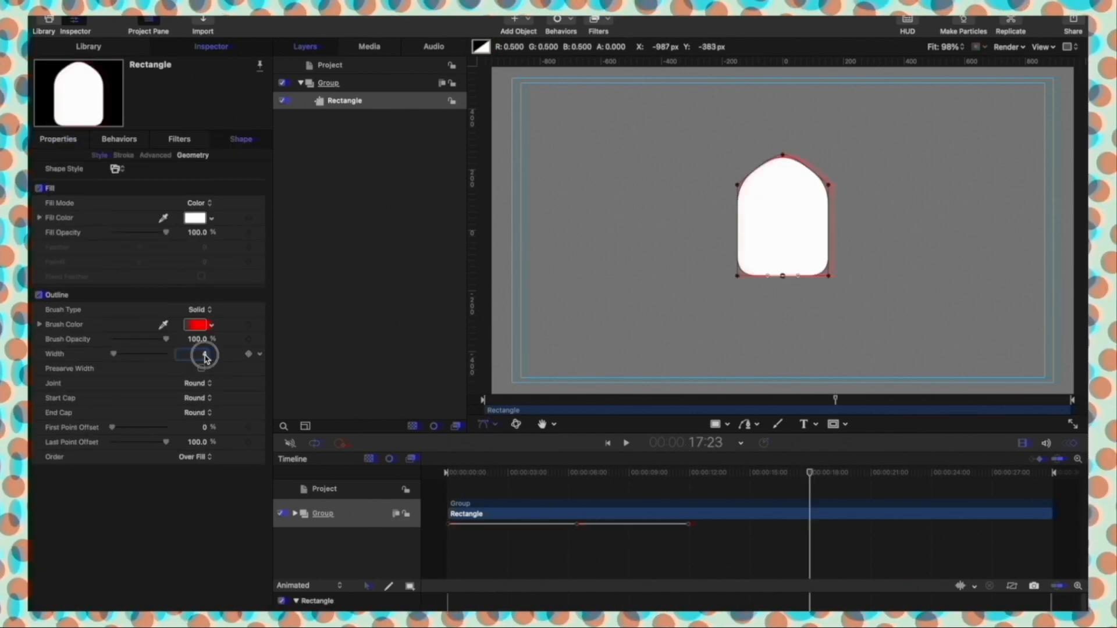
Step: Thicken the Rectangle's outline, reduce its Last Point Offset slightly, and lower the shape's Roundness to 0
drag(204, 352, 211, 352)
mouse_move(167, 445)
mouse_down()
mouse_move(114, 449)
mouse_move(164, 447)
mouse_move(107, 434)
mouse_move(163, 446)
mouse_up()
click(199, 158)
drag(133, 188, 106, 200)
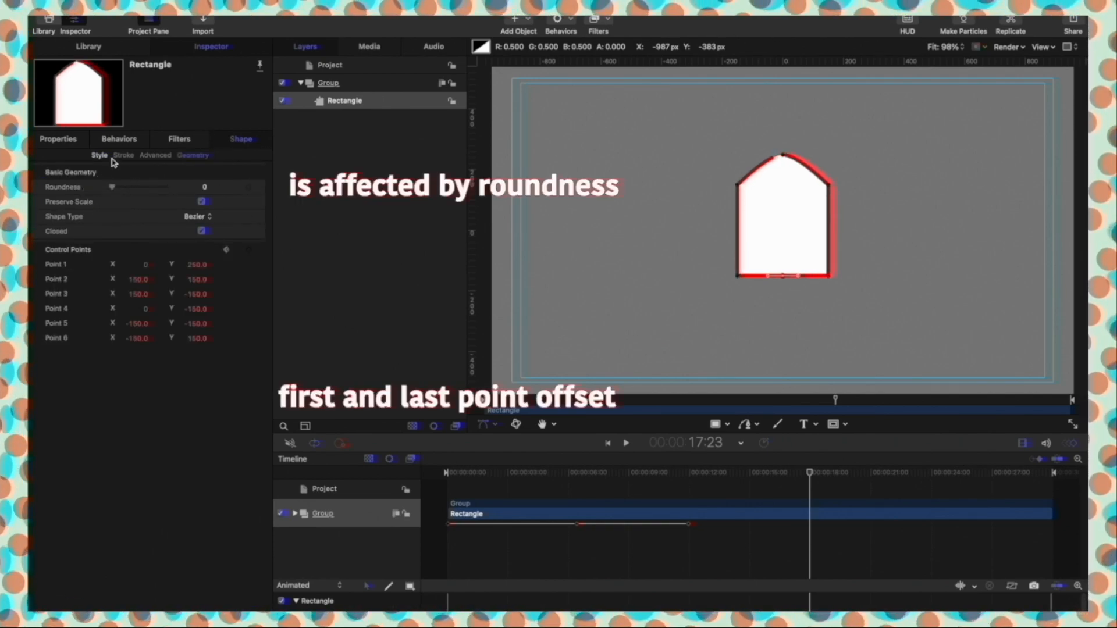
Step: Set the outline's Last Point Offset to 100%, keyframe it at 17:23, and move the playhead to 18:00
click(100, 155)
drag(160, 442, 189, 446)
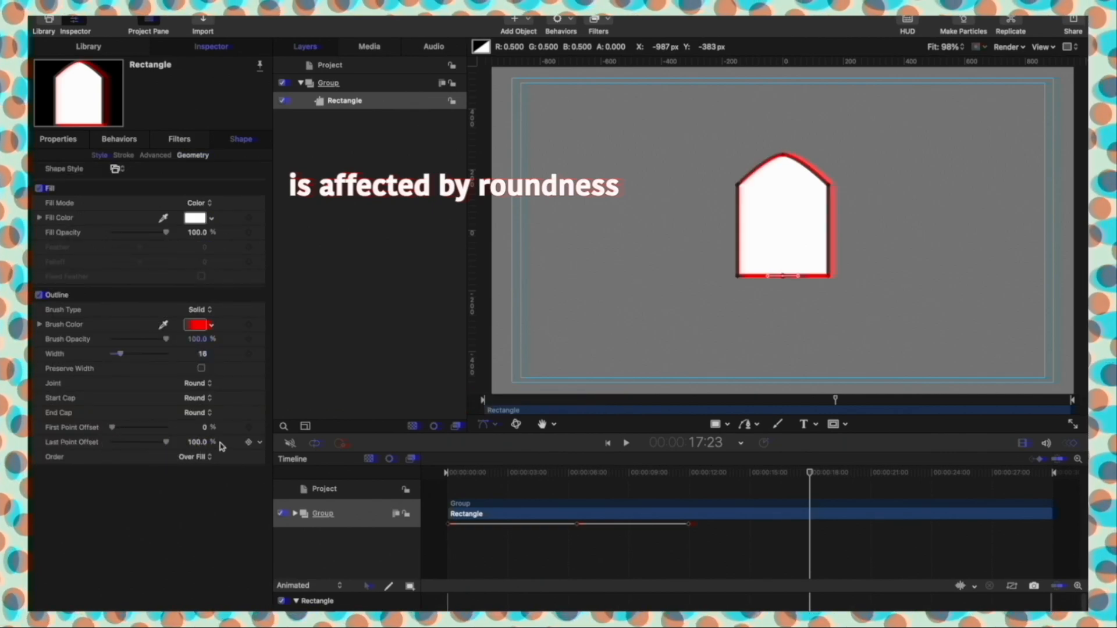
drag(812, 476, 810, 474)
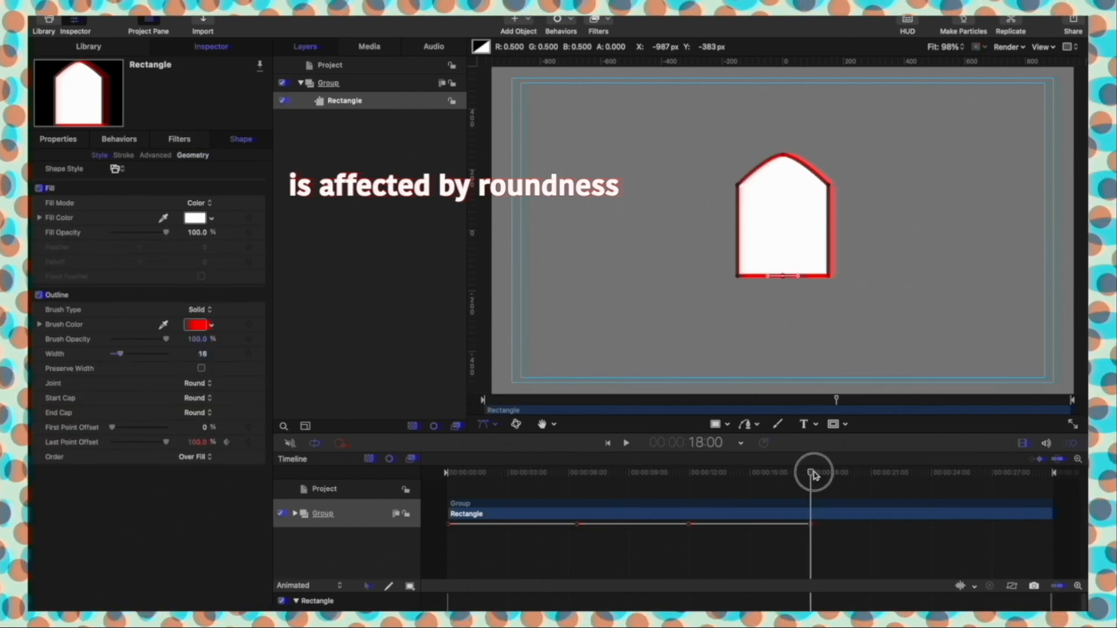
Step: Select Rectangle copy, Rectangle copy 2 and Rectangle in turn during playback to view their transform properties
click(297, 179)
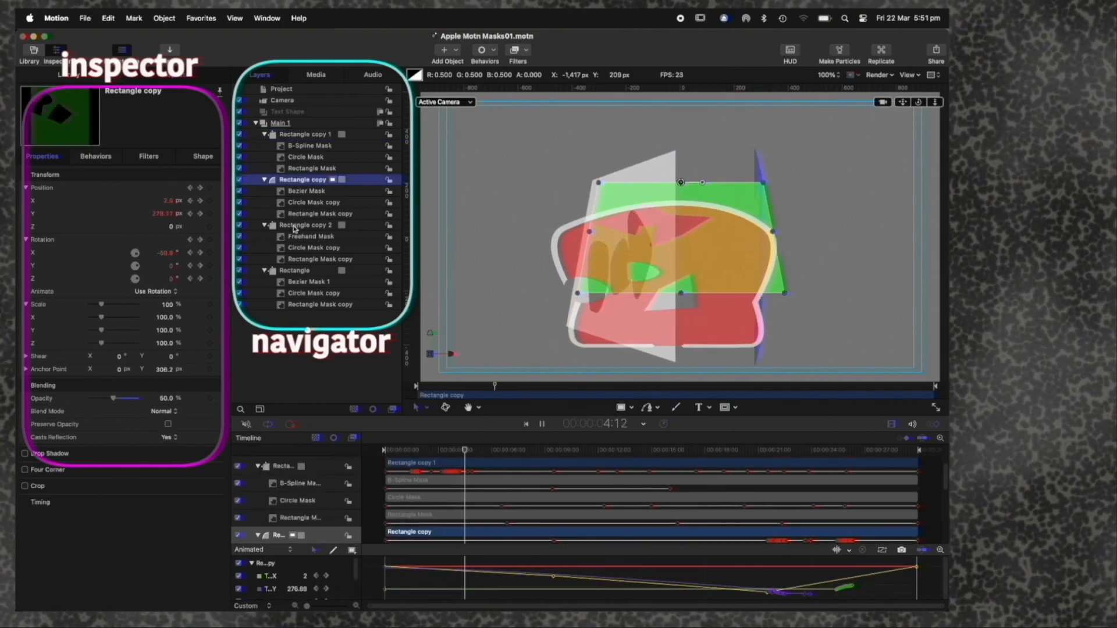
click(293, 227)
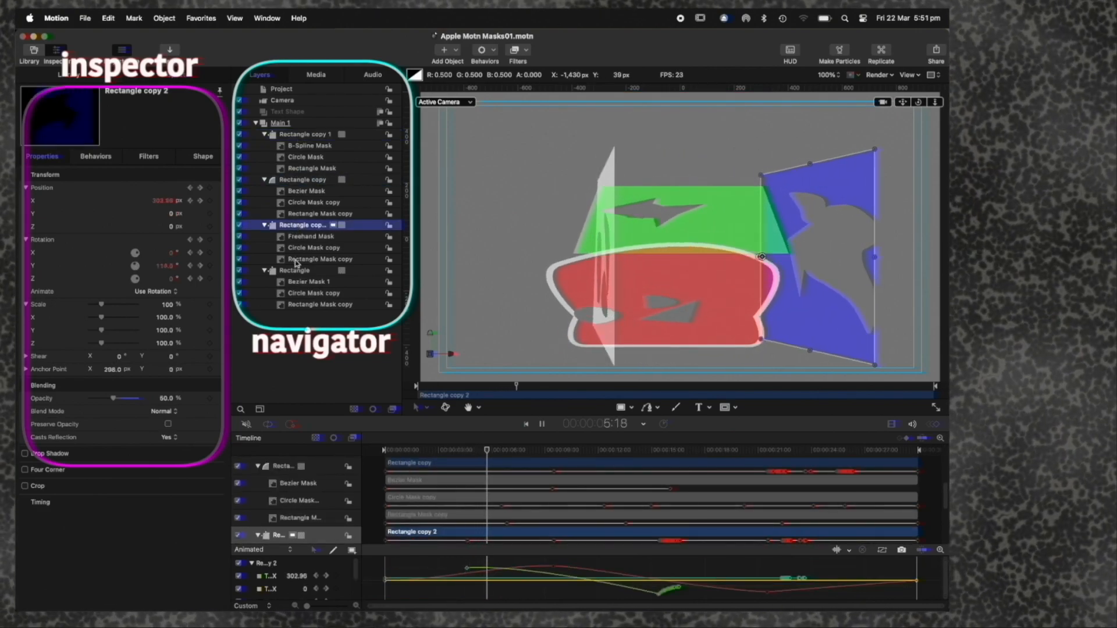
click(295, 272)
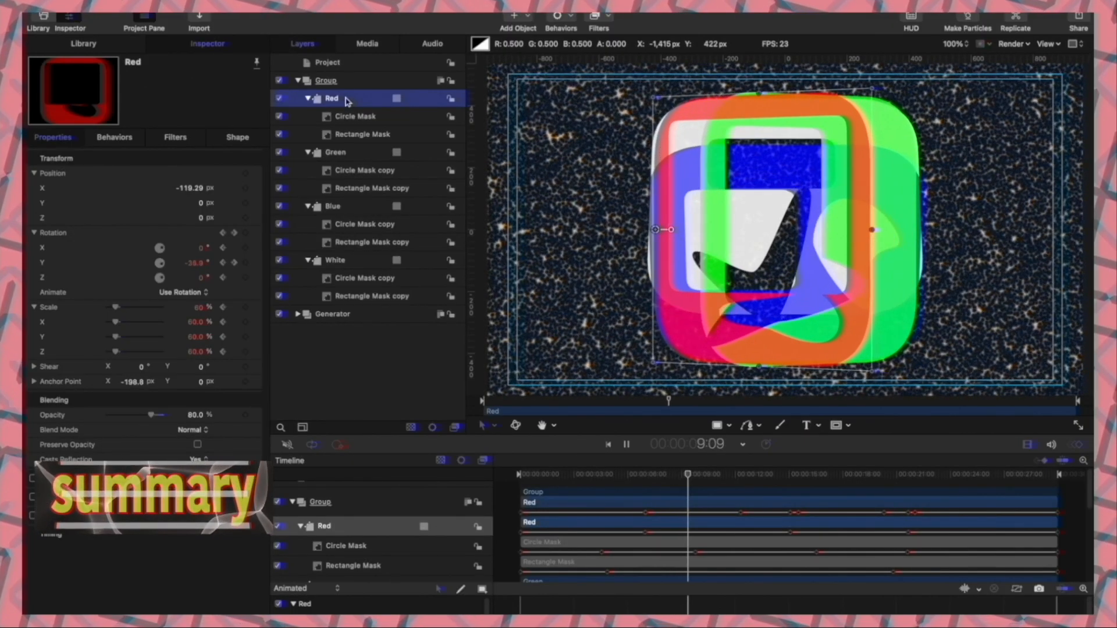
Step: Select the Green, Blue and White shapes and the Generator group in turn during playback to view their properties
click(352, 153)
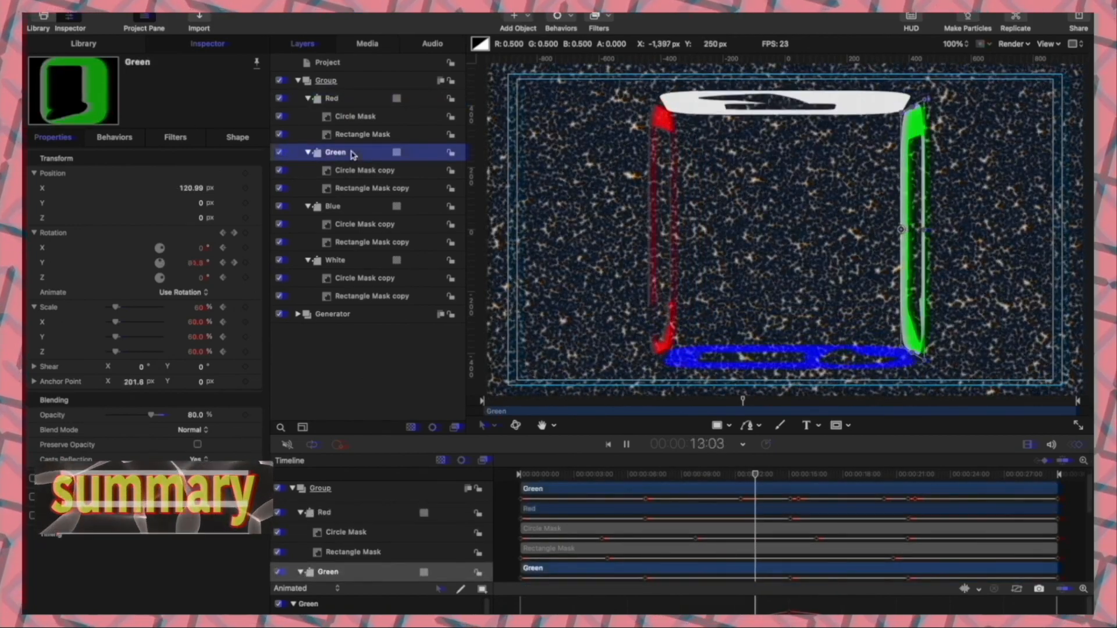
click(346, 207)
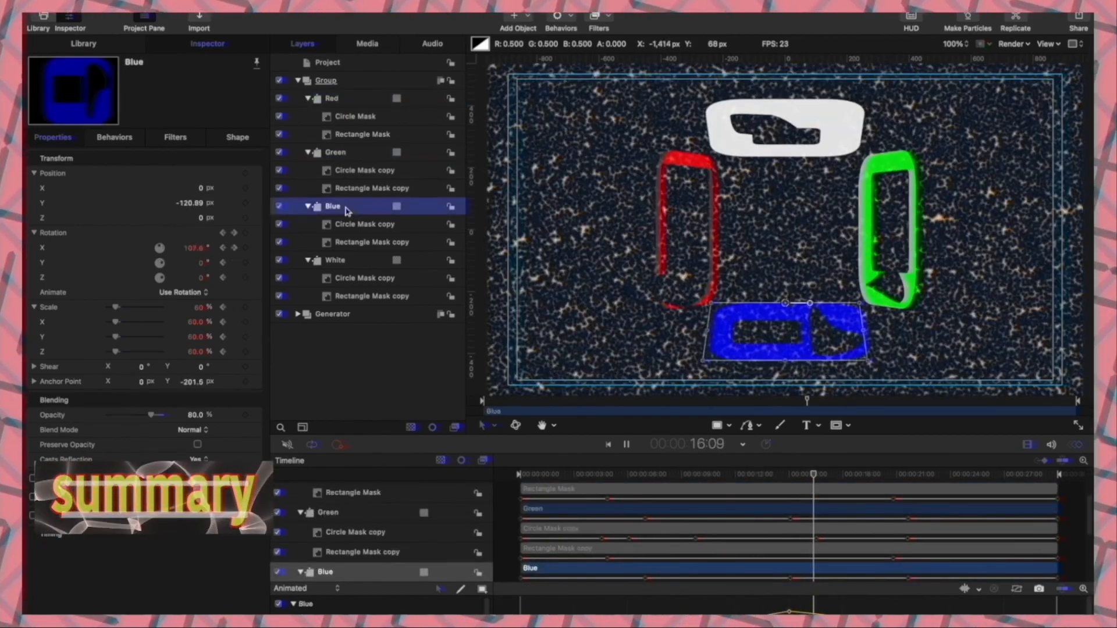
click(356, 263)
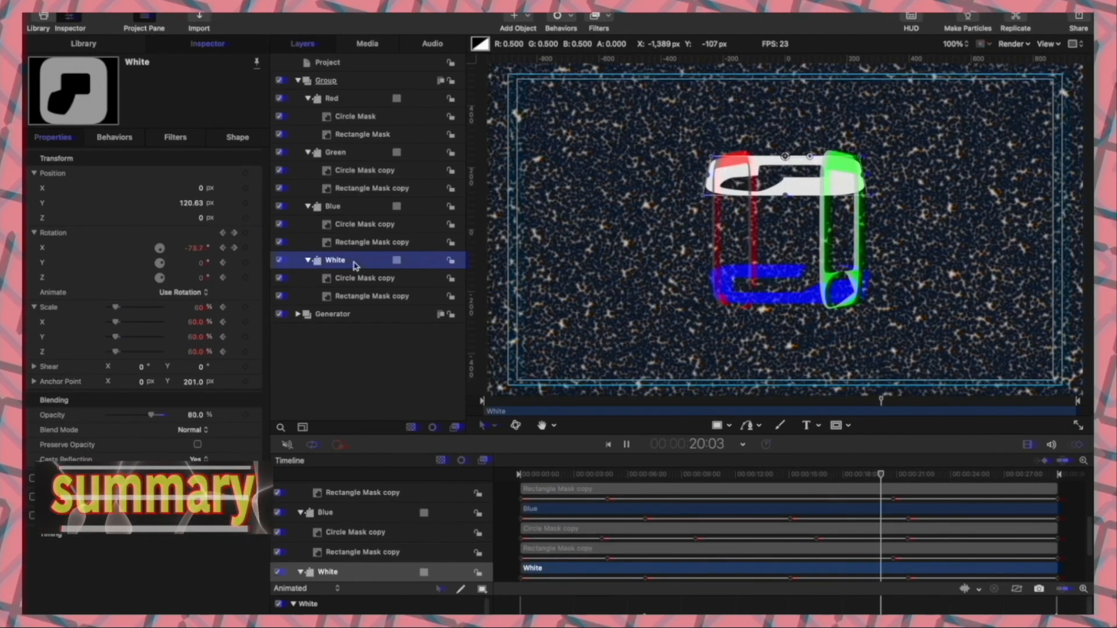
click(361, 317)
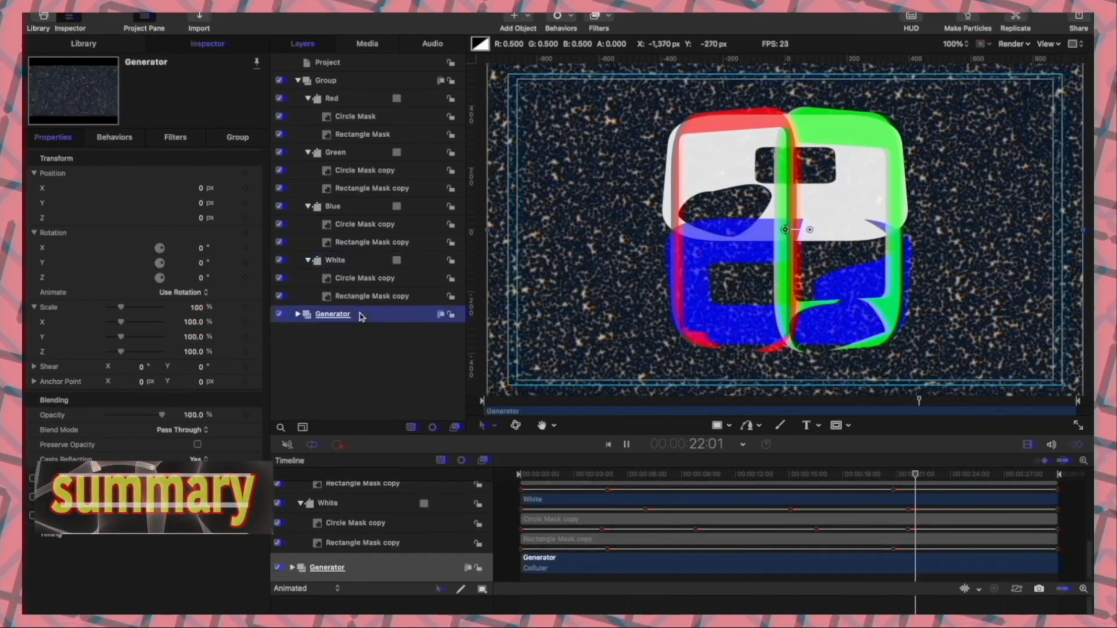
click(297, 314)
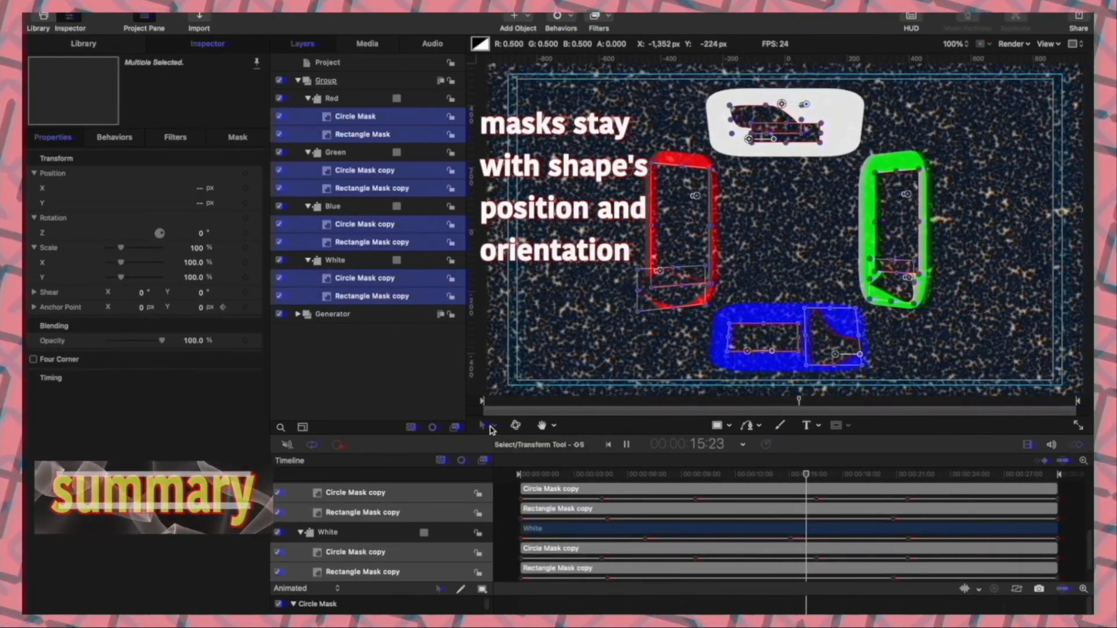
Step: With all circle and rectangle masks selected, show their Anchor Point overlays and switch to the Edit Points tool
click(492, 428)
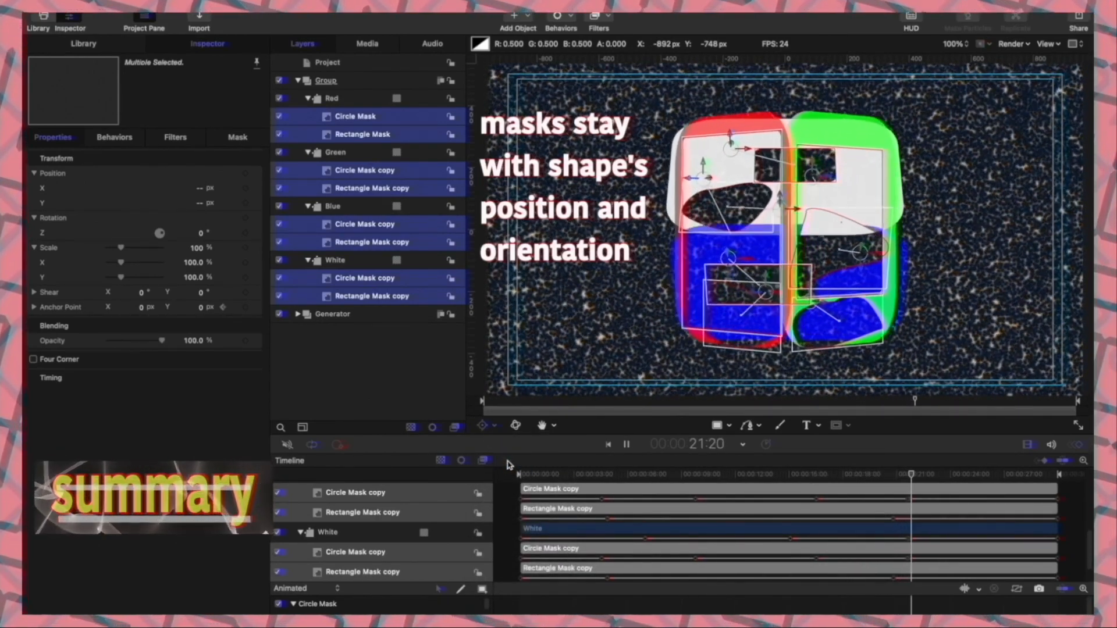
click(487, 425)
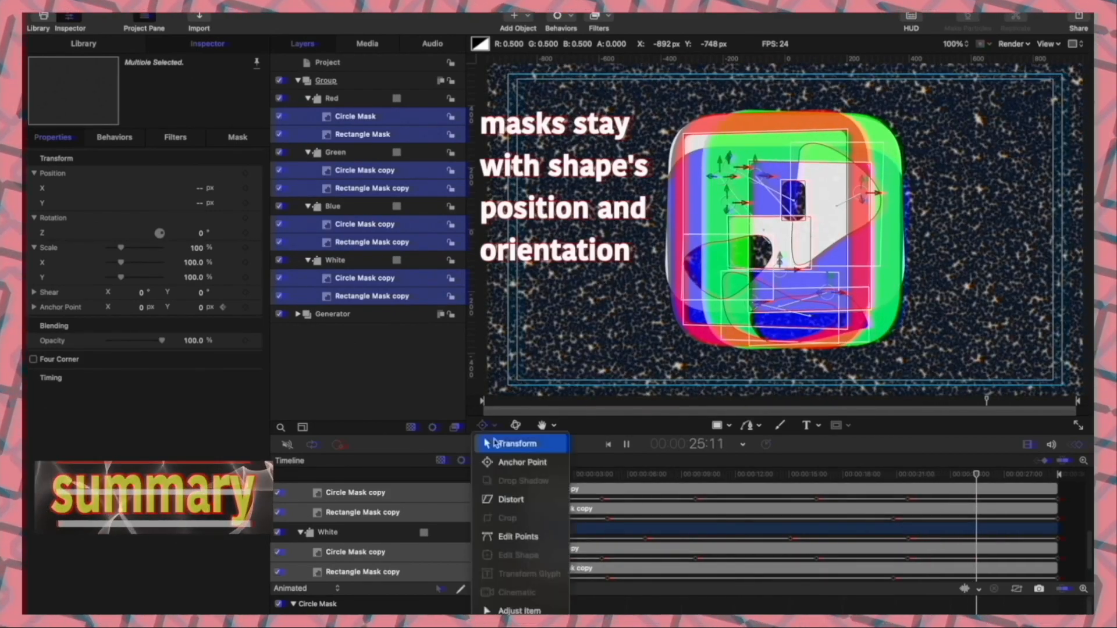
click(506, 537)
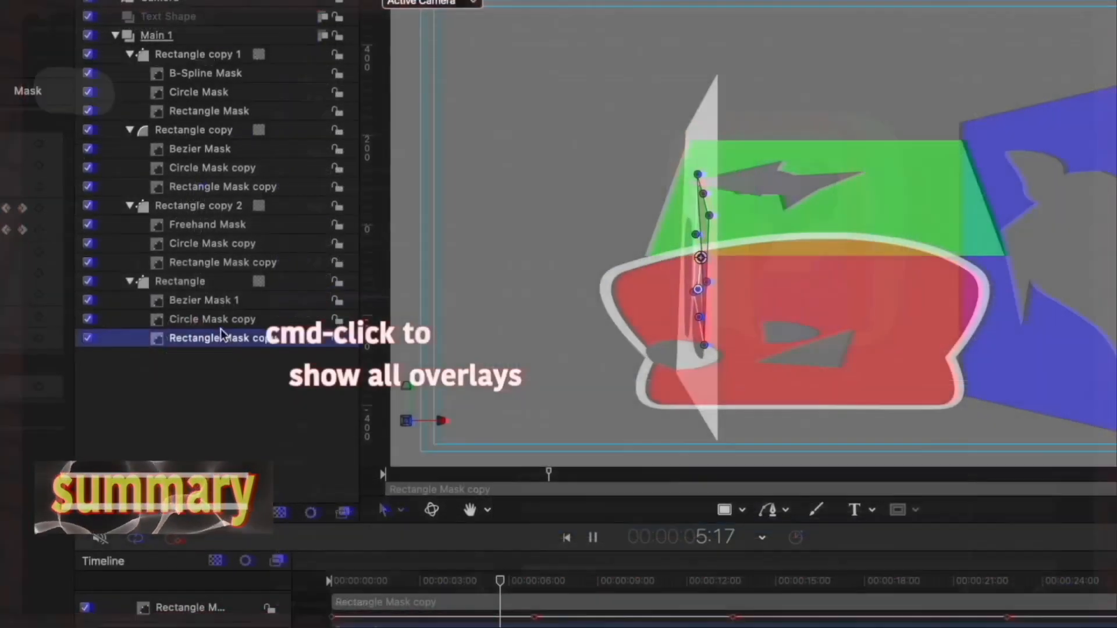
Step: Extend the selection from the last rectangle mask to every mask under the four rectangles in the Main 1 group
super+click(219, 316)
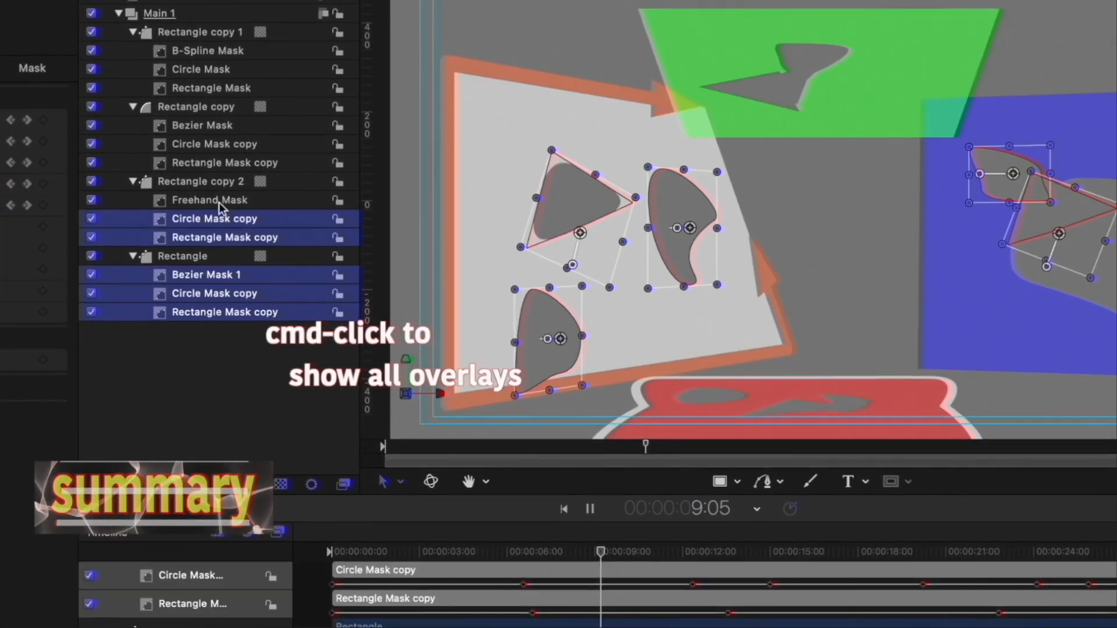
super+click(216, 222)
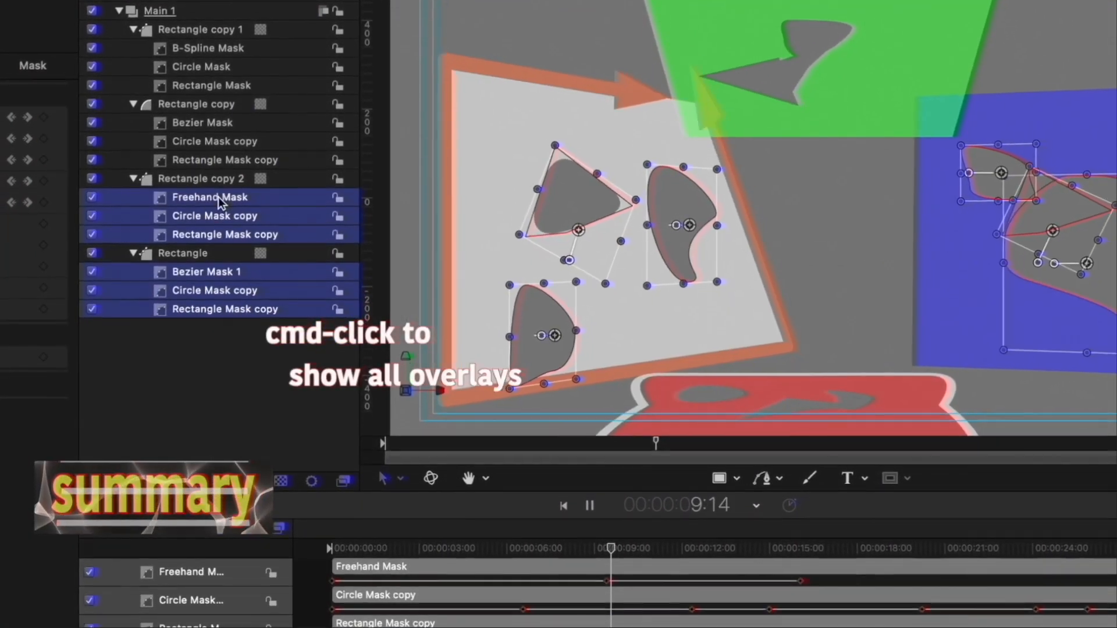
super+click(208, 184)
super+click(209, 135)
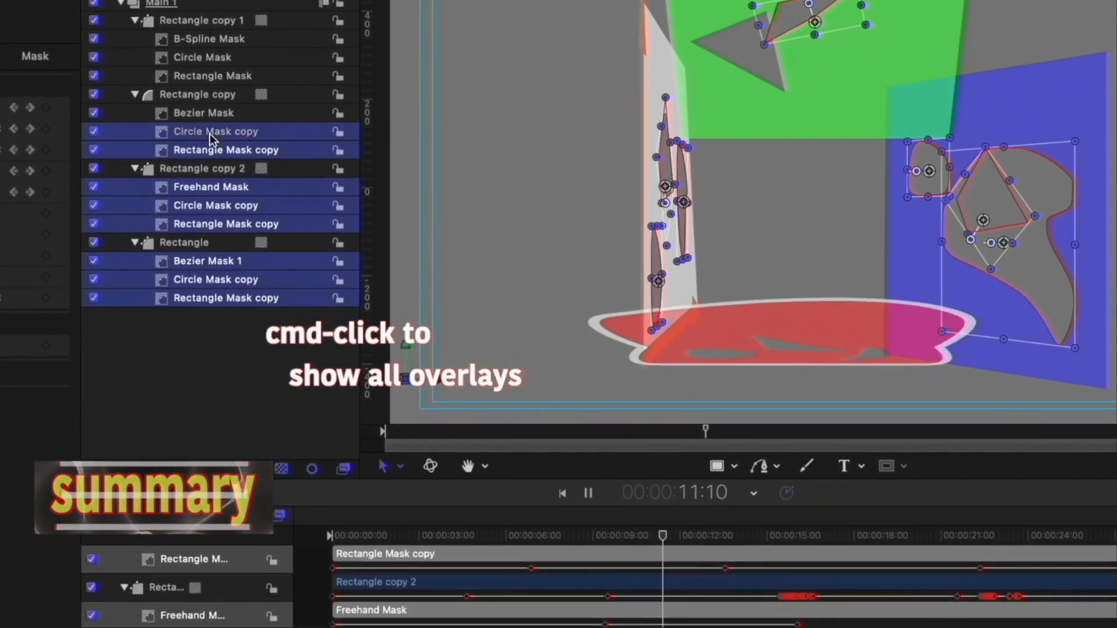
super+click(208, 118)
super+click(209, 71)
super+click(208, 52)
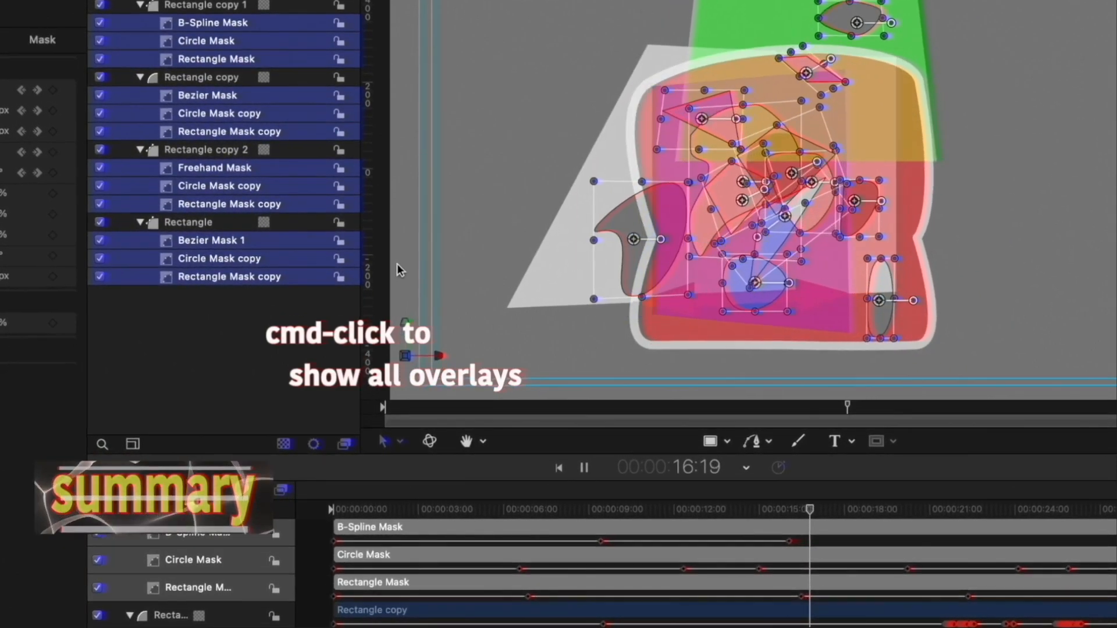
Step: Switch the selected masks to the Anchor Point tool, adjust the triangular mask's anchor by its yellow arrow at 9:01, and resume playback
click(399, 442)
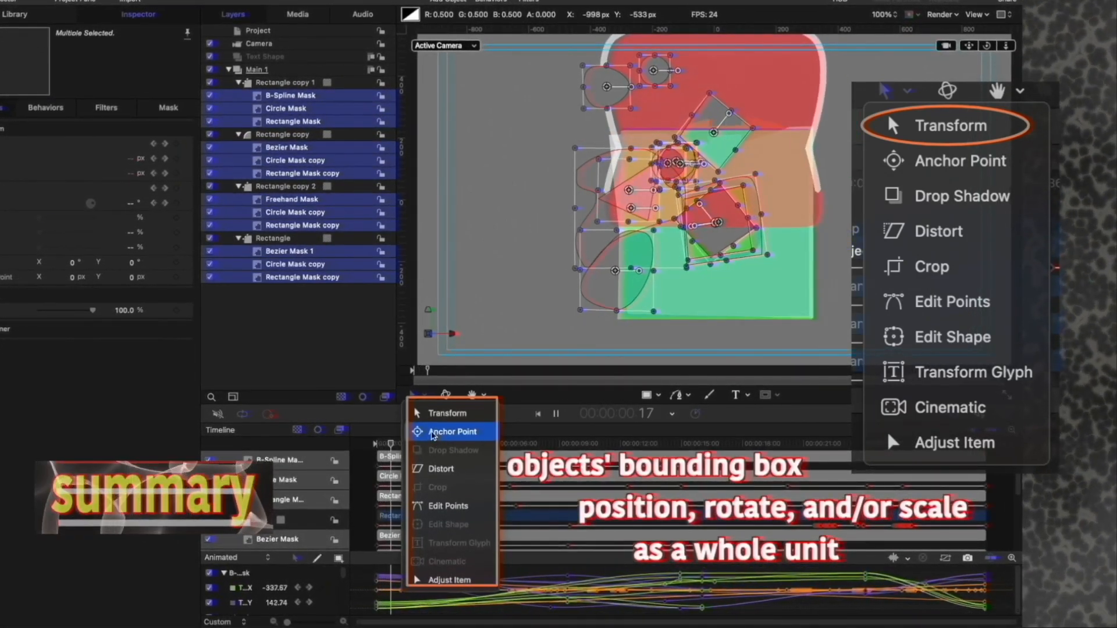
click(433, 431)
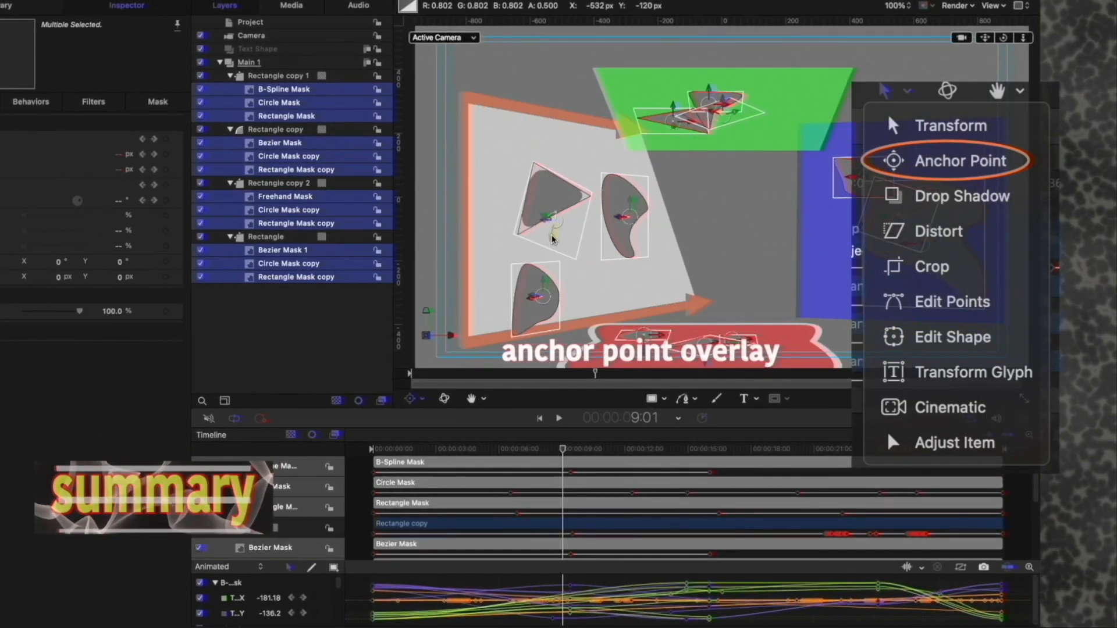
click(553, 240)
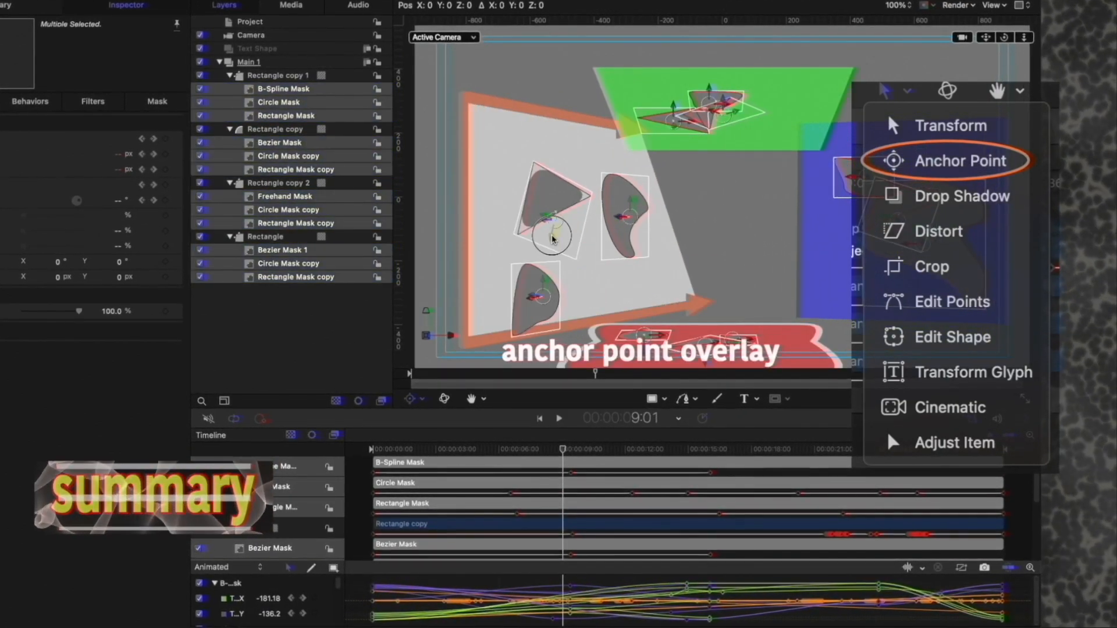
drag(553, 232, 555, 241)
click(560, 420)
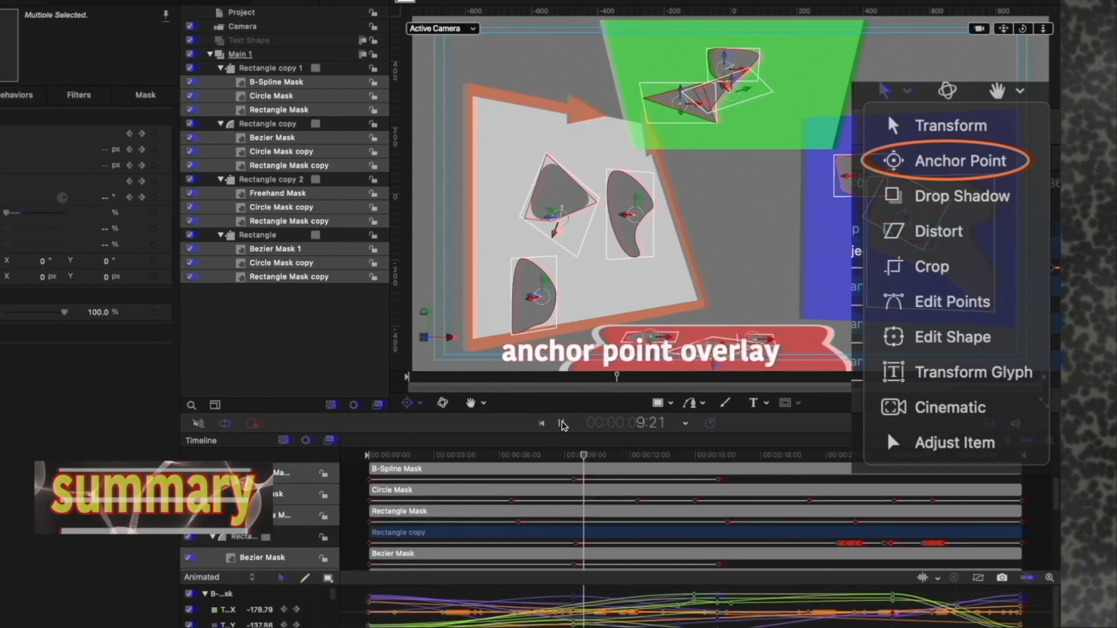
Step: Switch the selected masks to the Edit Points tool to show their control points
click(420, 403)
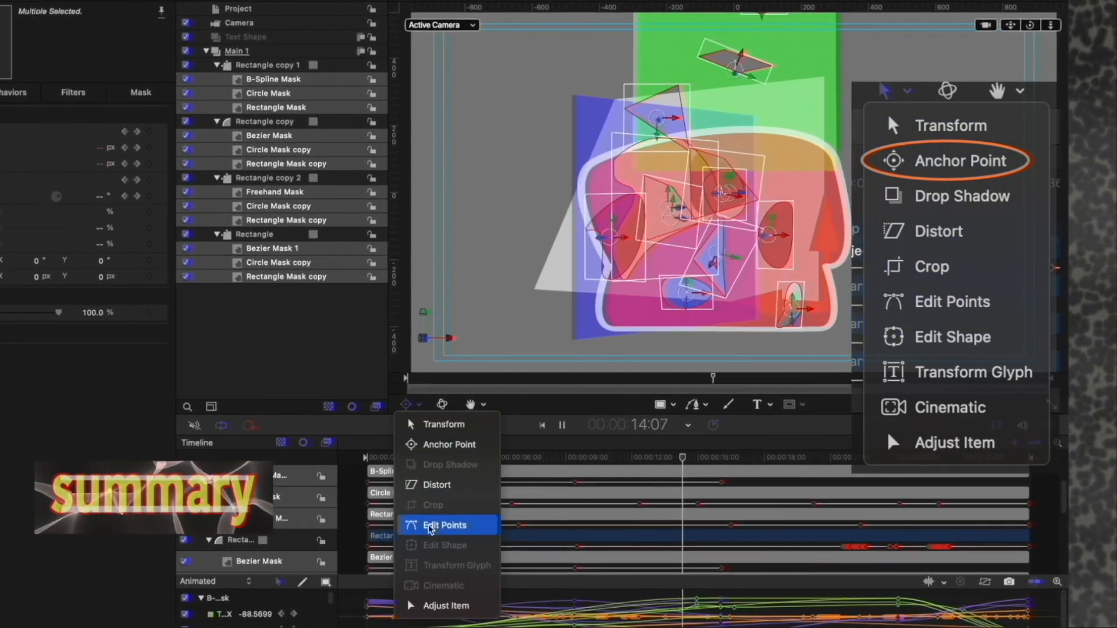
click(445, 523)
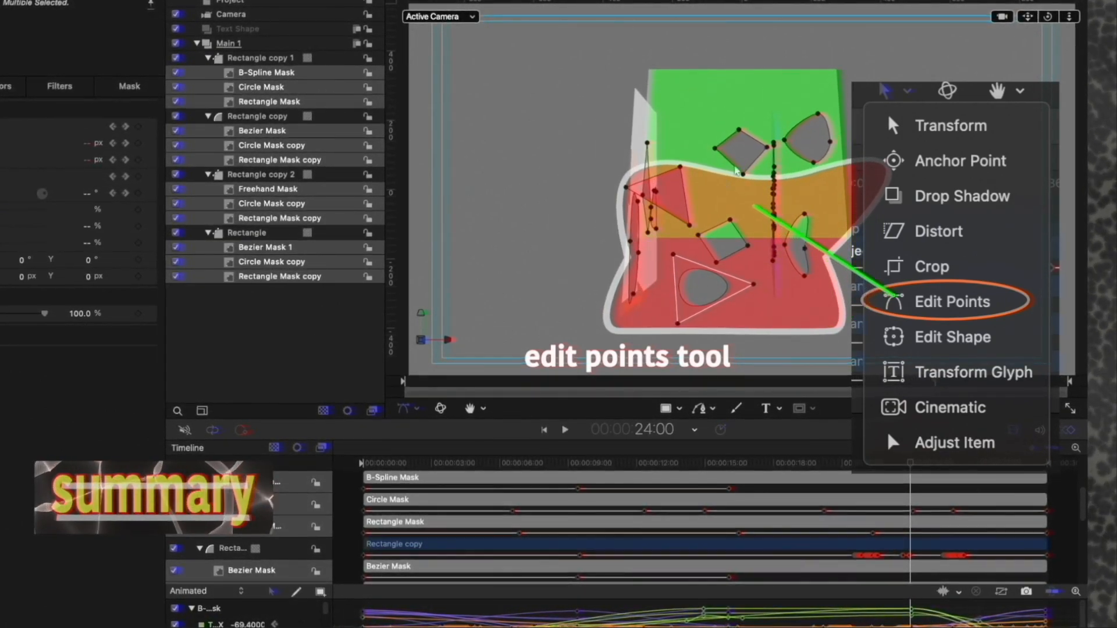
Step: Move a control point on the diamond-shaped mask and the upper point of the rounded mask beside it at 24:00
click(745, 174)
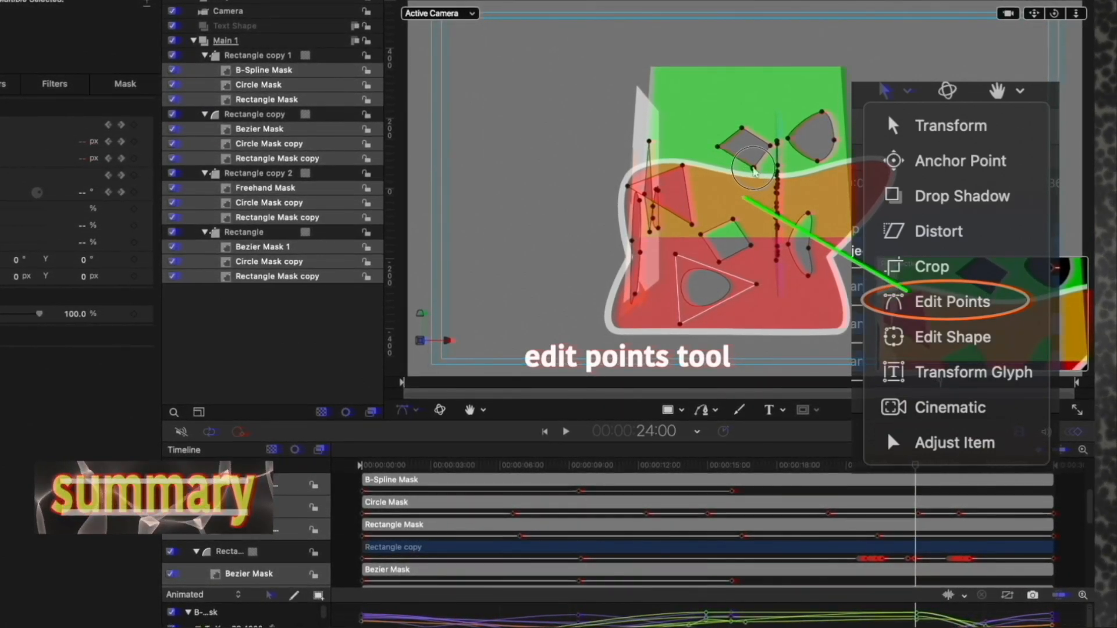
drag(822, 111, 806, 108)
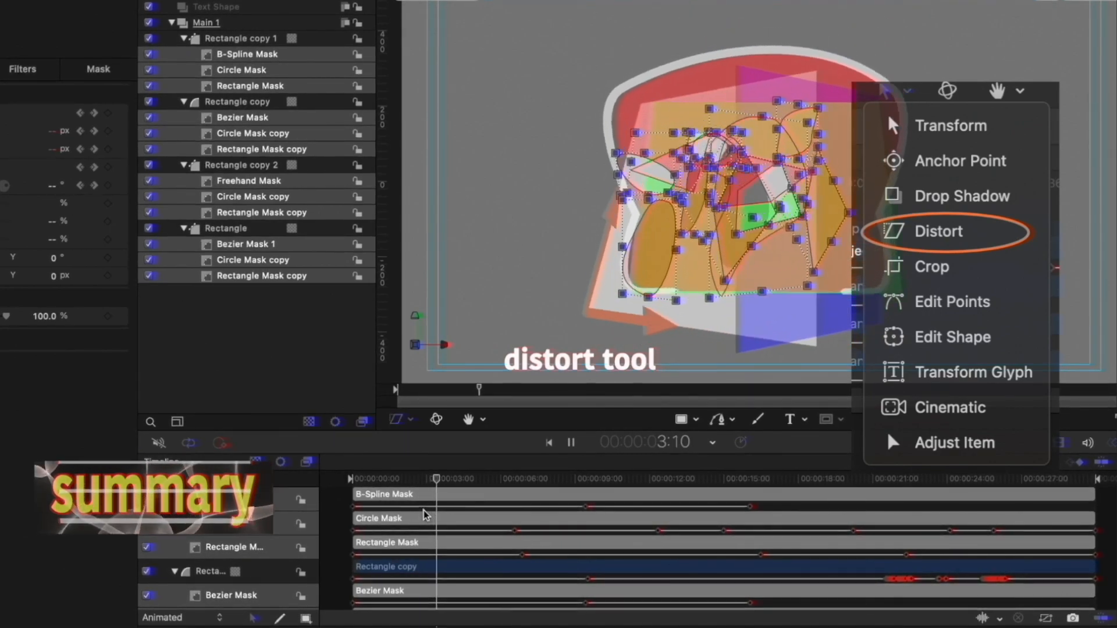
Step: Pause playback at 4:17 to pull a mask's upper corner with the Distort tool, and move a mask's Adjust Item handle at 14:05
key(space)
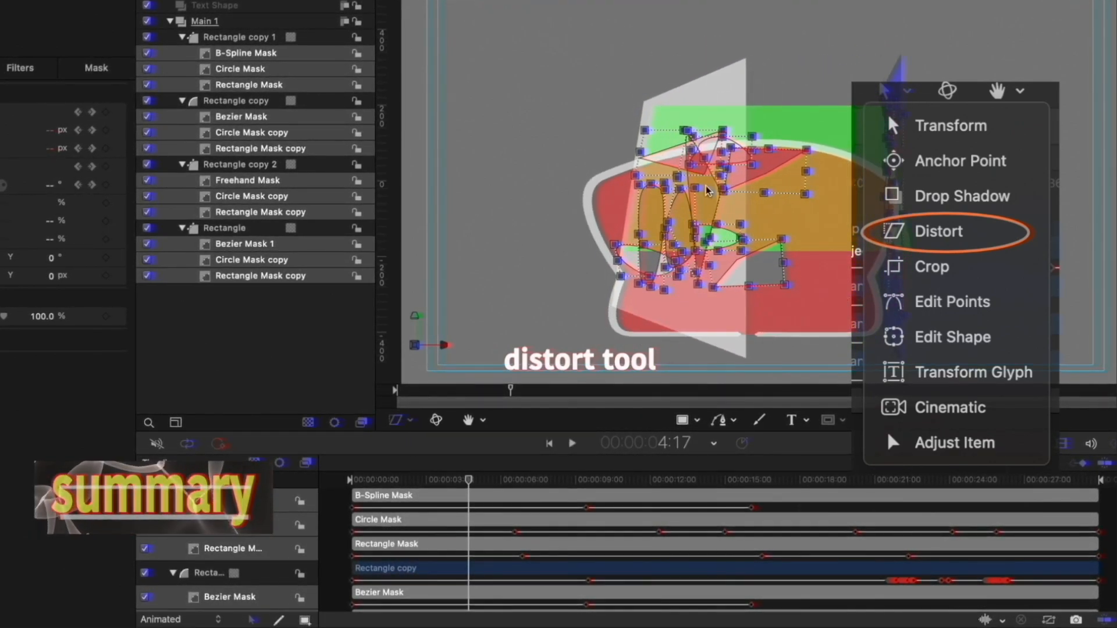
drag(646, 130, 641, 125)
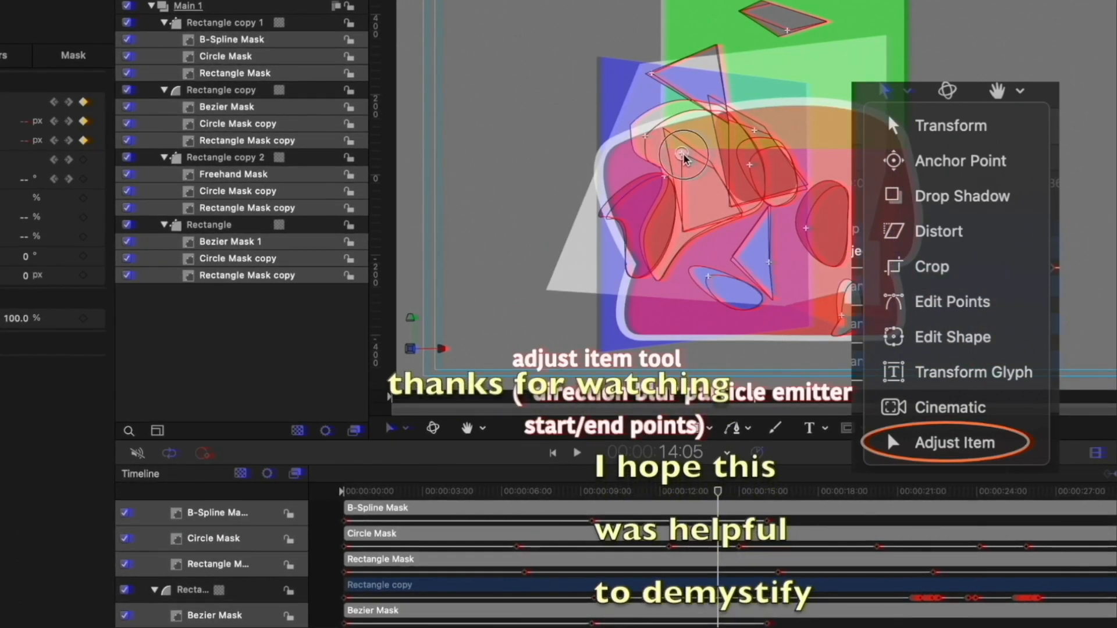
mouse_move(681, 157)
mouse_down()
mouse_move(710, 110)
mouse_move(686, 141)
mouse_up()
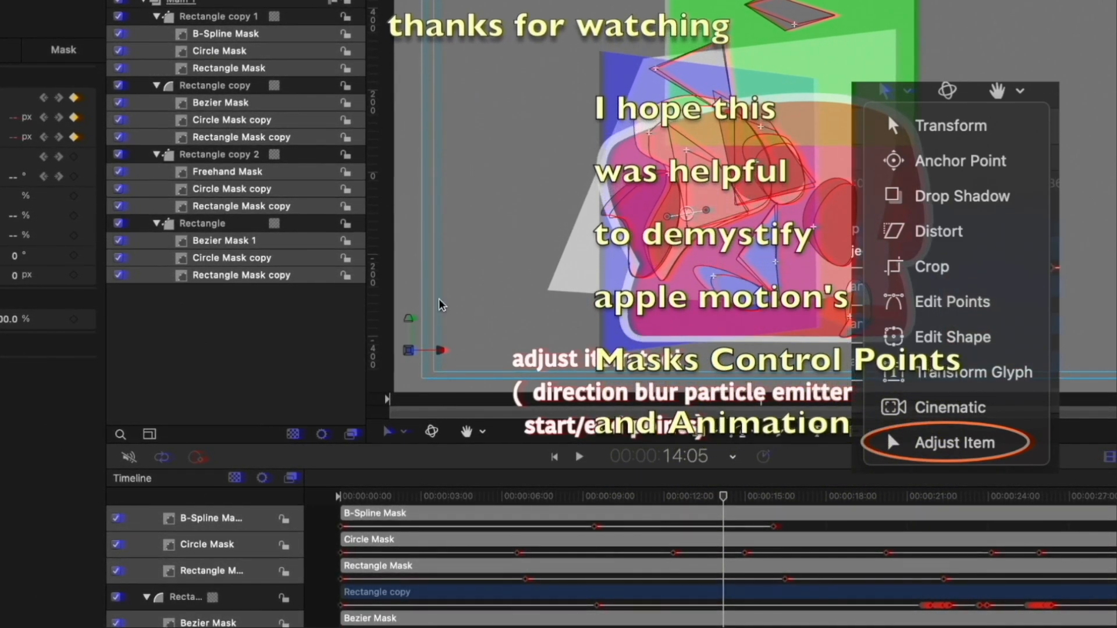
Step: Switch the selected masks to the Transform tool and pause the playback at 21:03
click(402, 431)
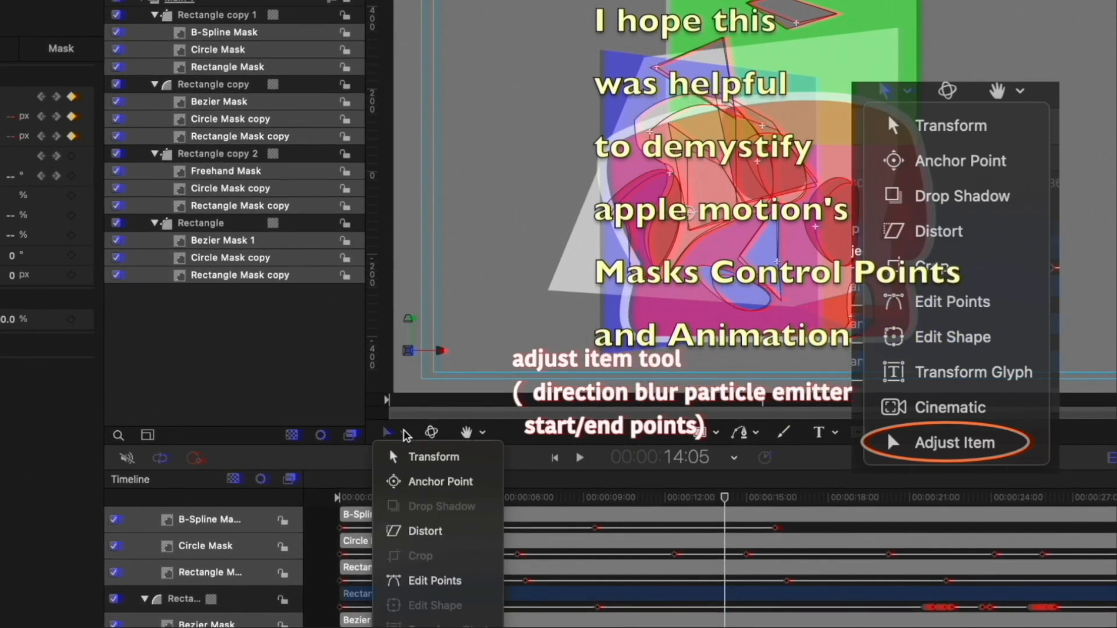
click(428, 457)
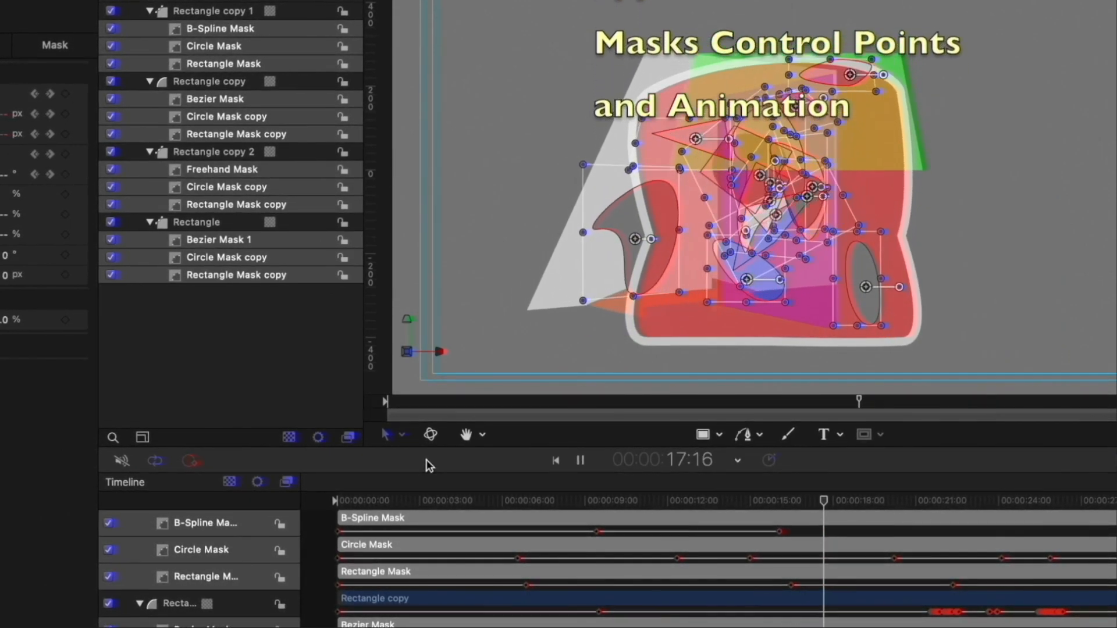
key(space)
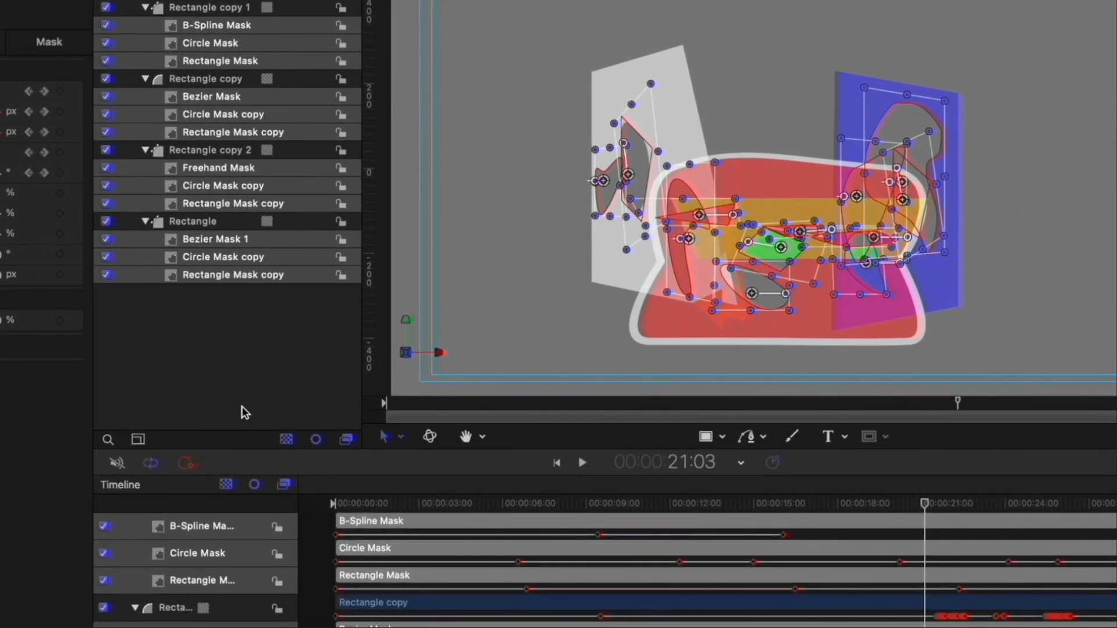